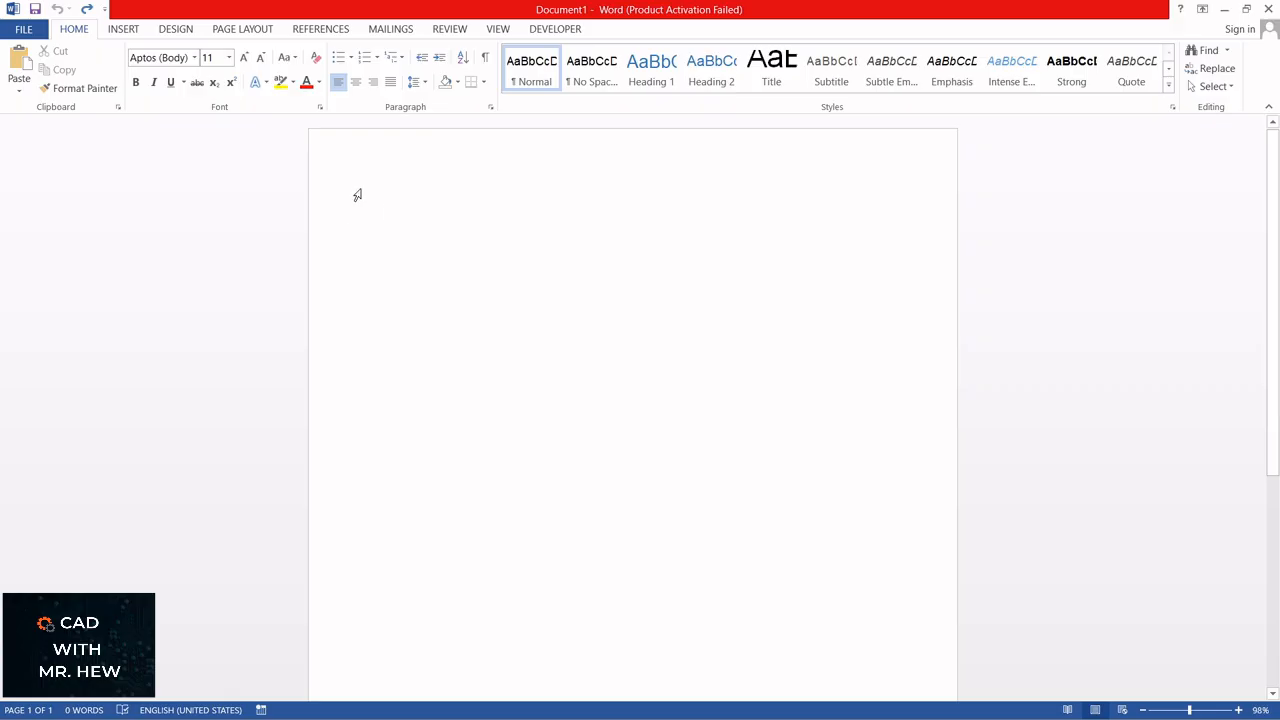
scroll(437, 216, down, 1)
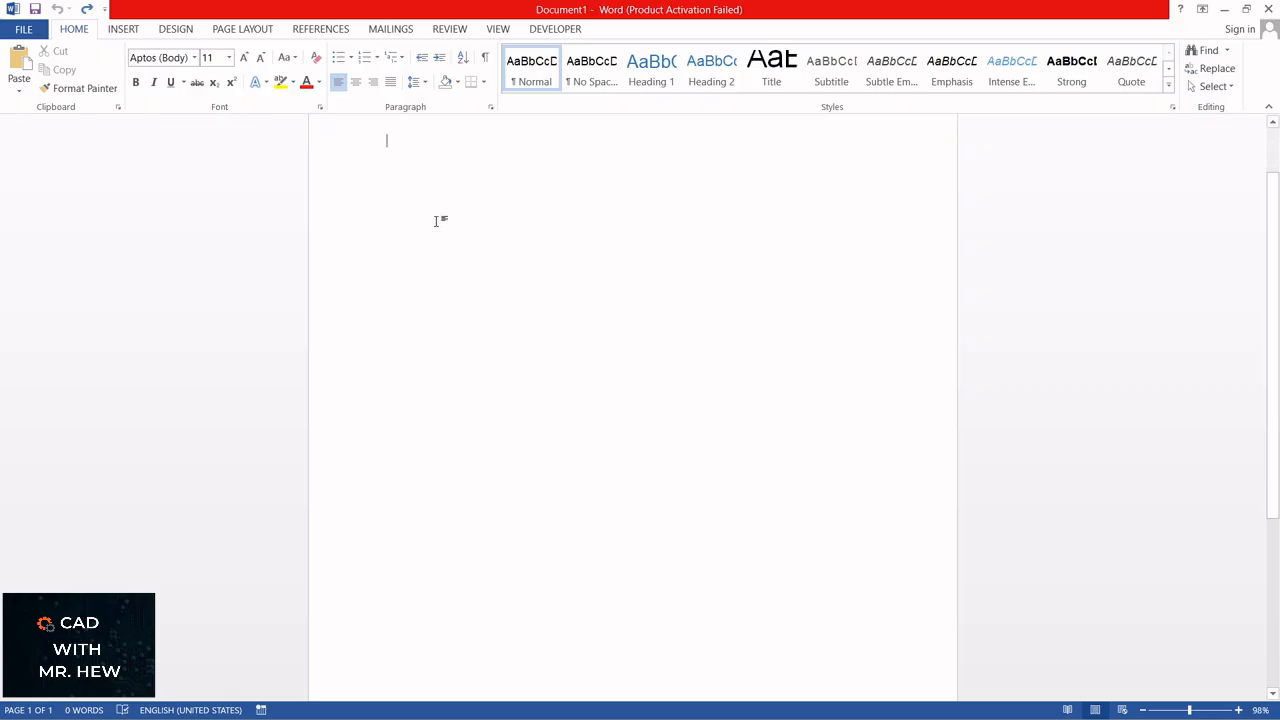
scroll(443, 219, up, 1)
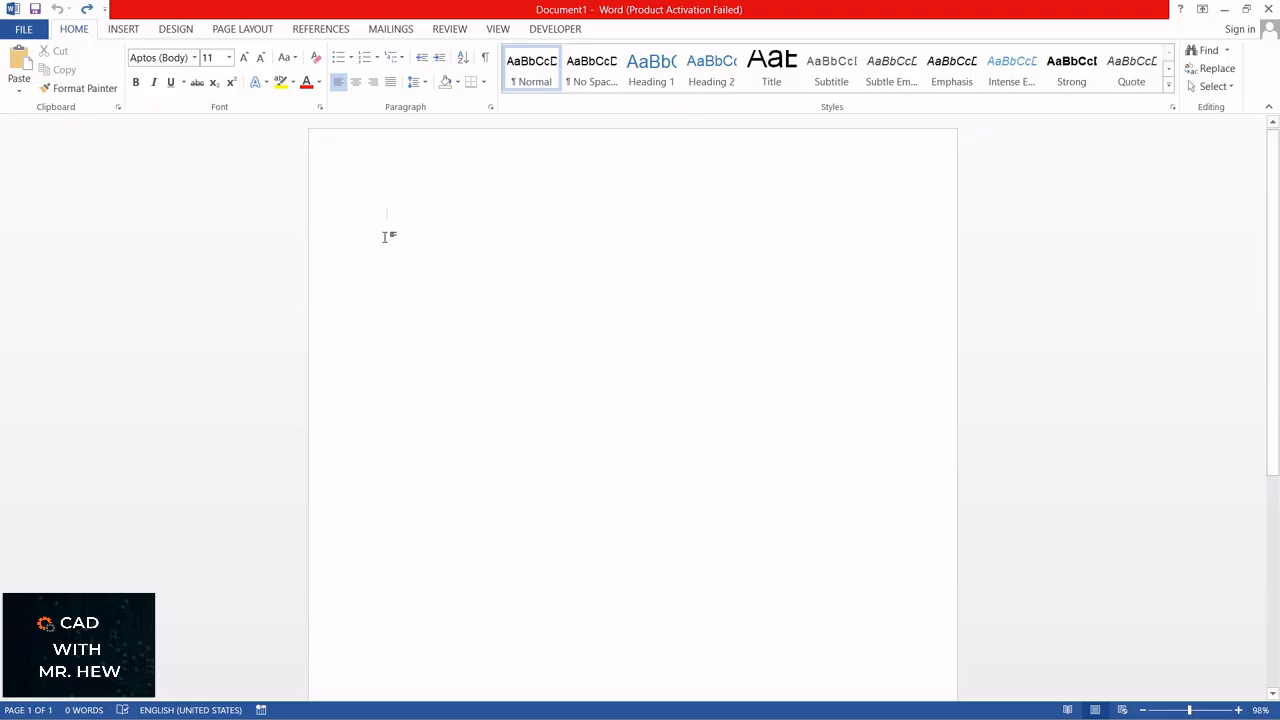
scroll(394, 236, down, 2)
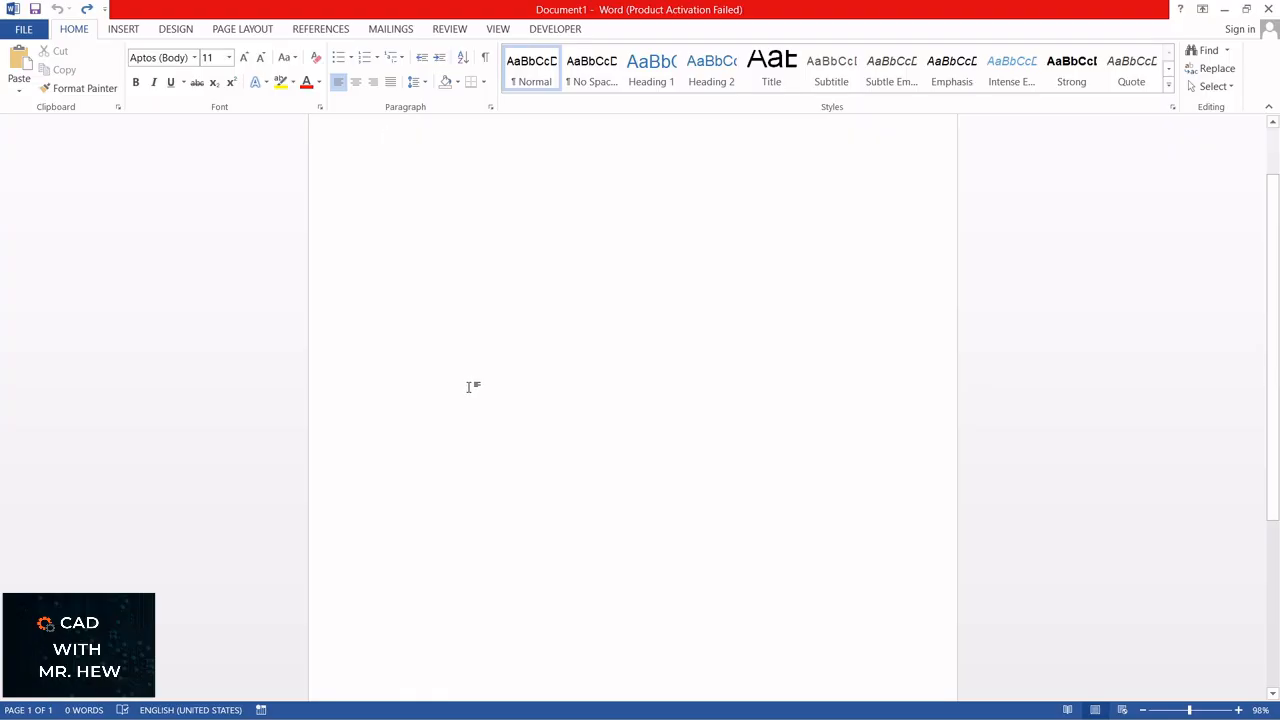
scroll(466, 393, up, 1)
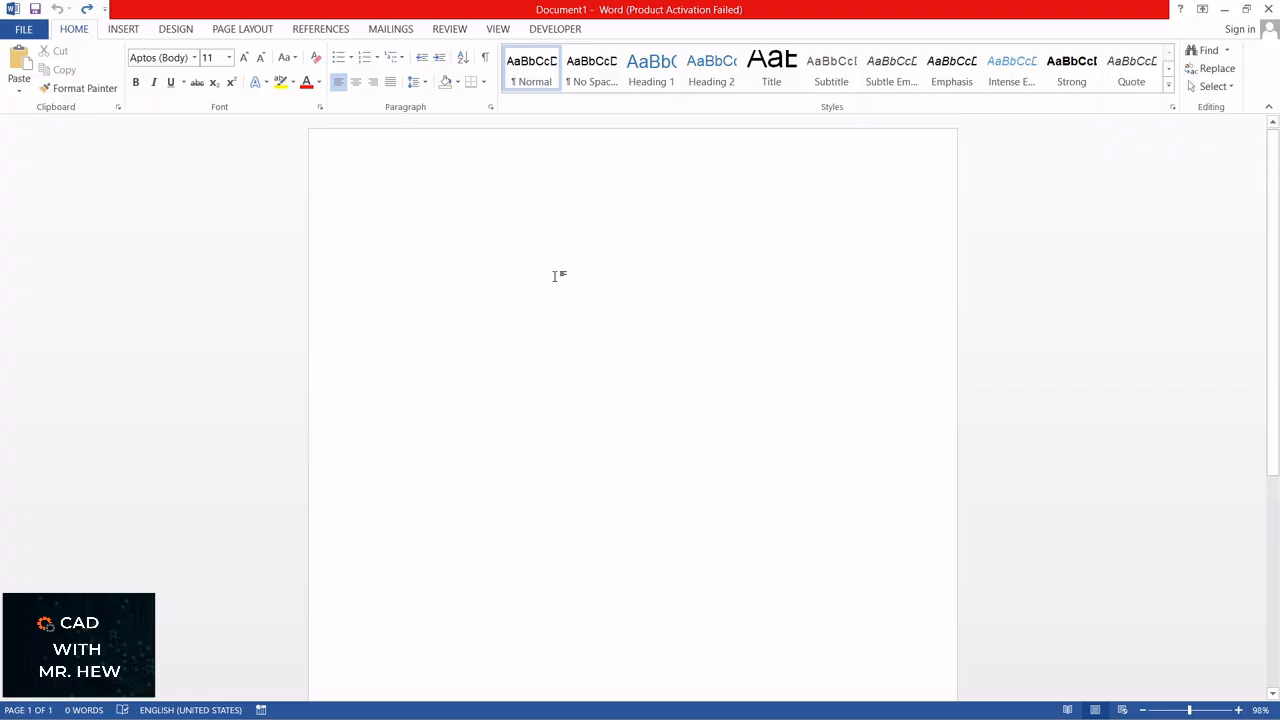
Step: Open the page header of the blank document for editing
double_click(422, 141)
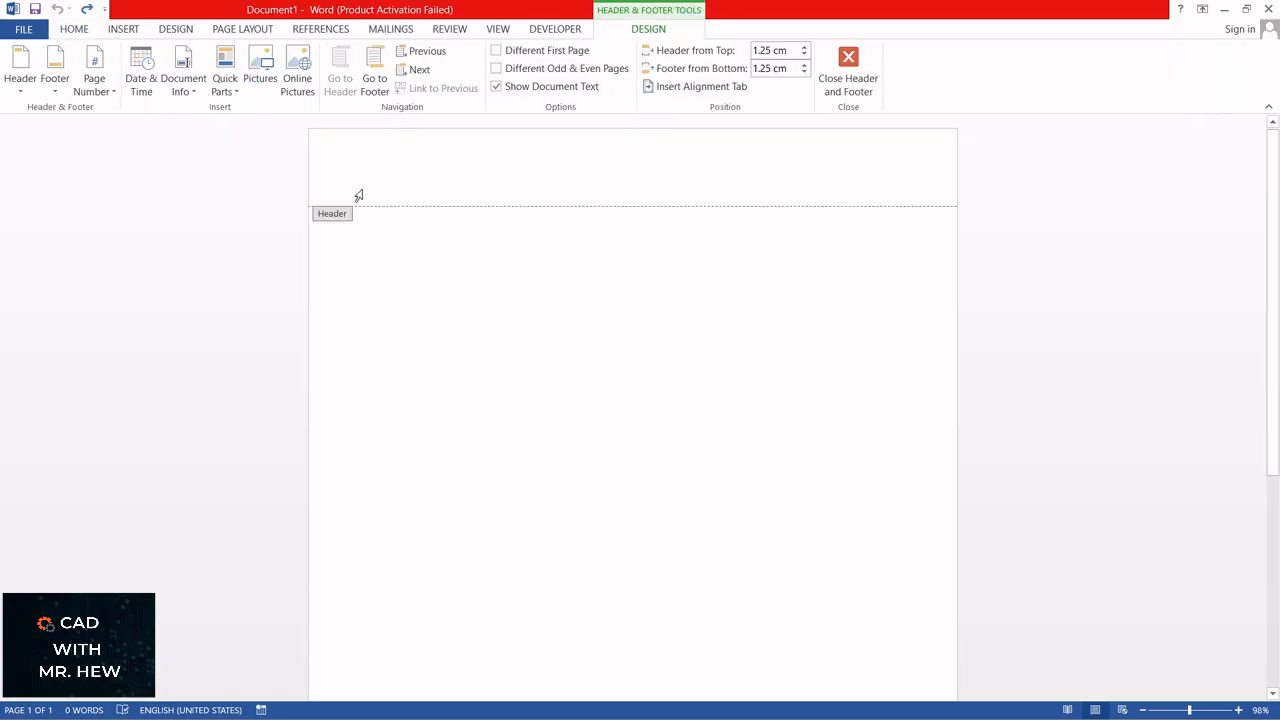
scroll(375, 227, down, 8)
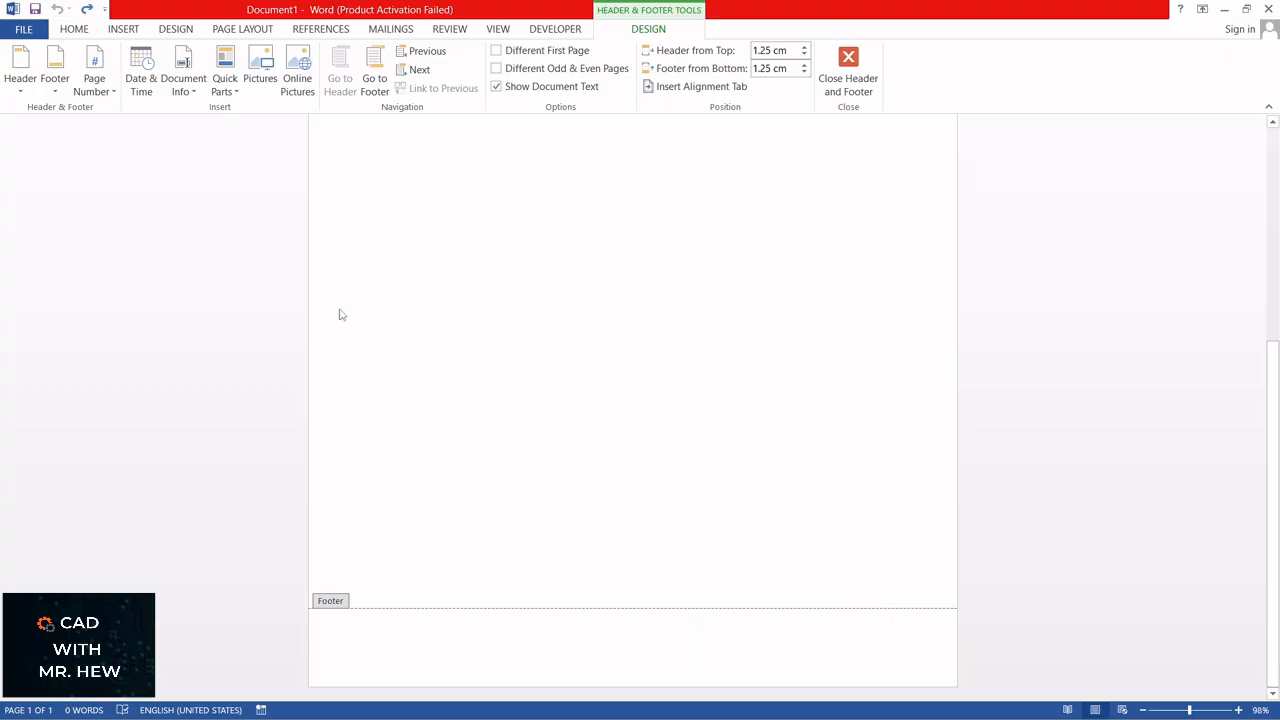
scroll(363, 577, up, 8)
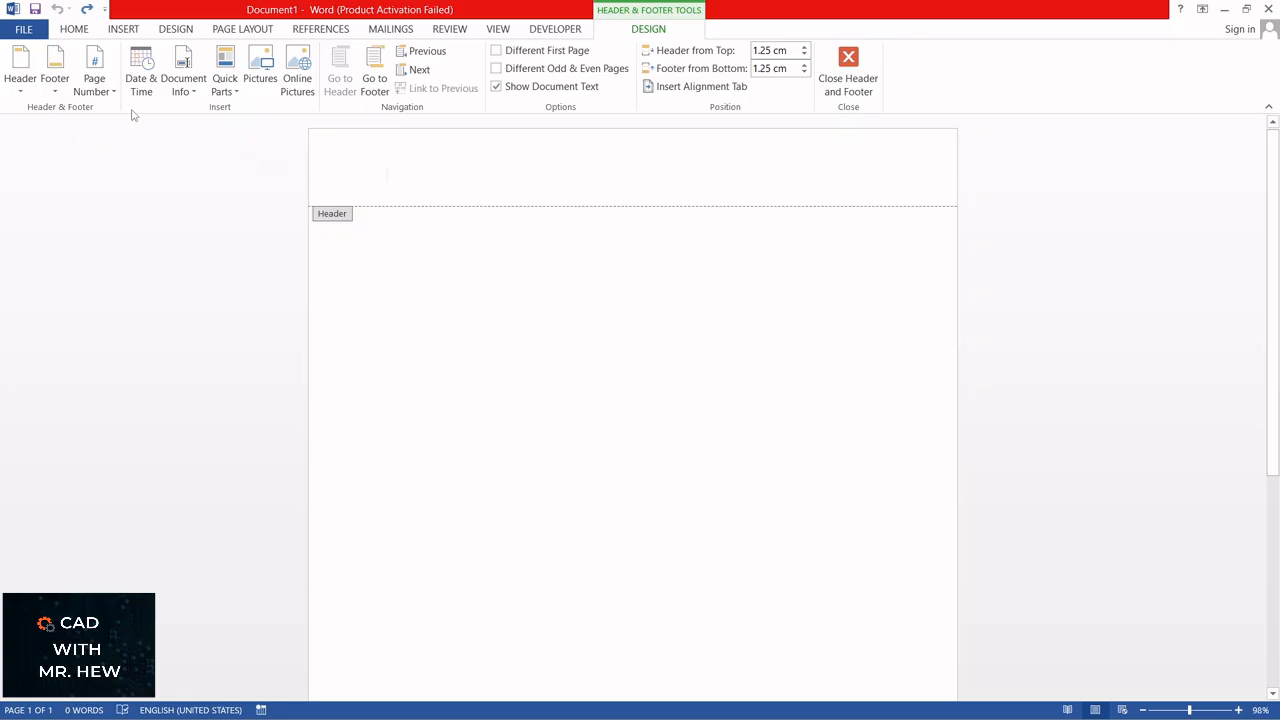
Step: Draw a Flowchart Manual Input shape about 20.9 cm by 3.16 cm across the page's header and fill it with Orange, Accent 2, Lighter 40%
click(123, 30)
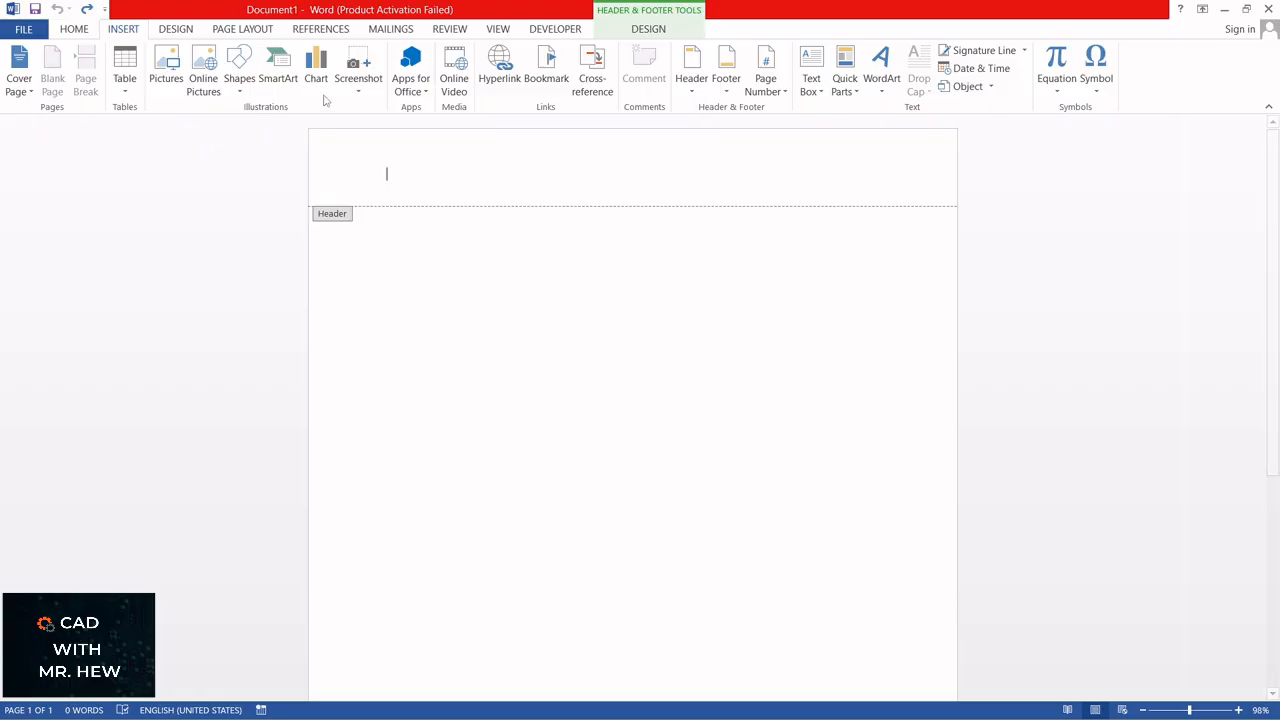
click(239, 90)
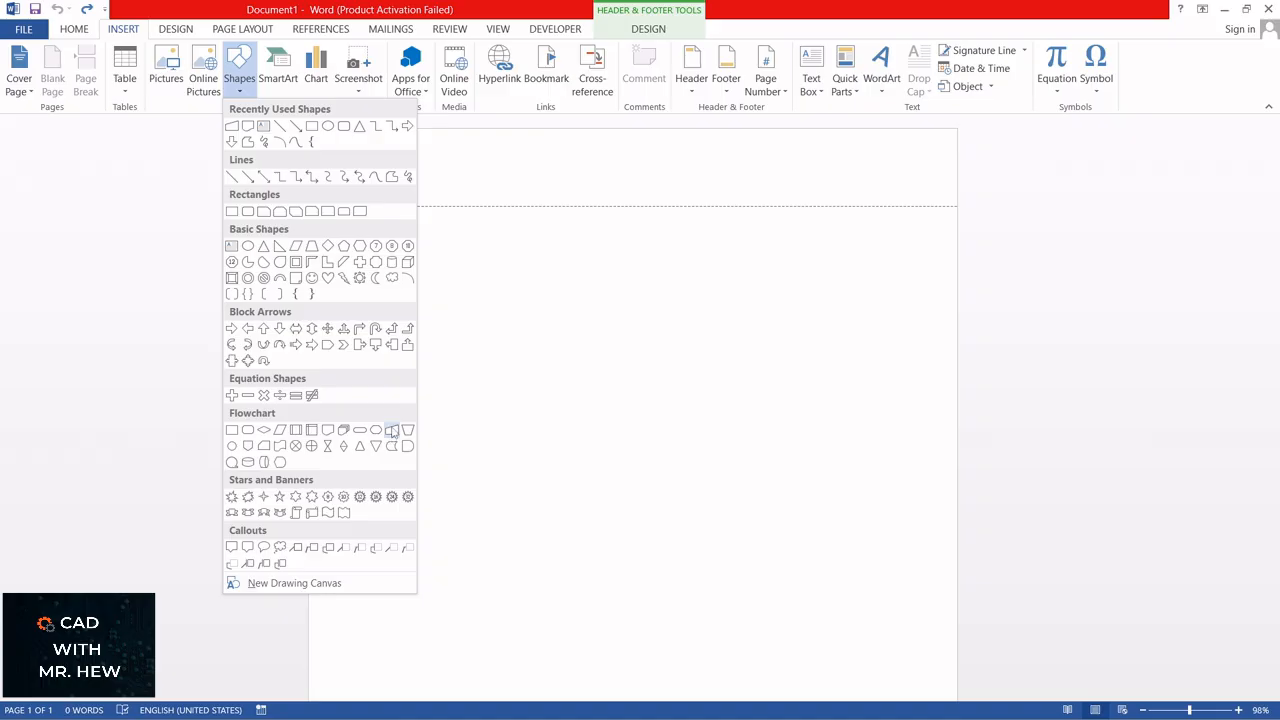
click(391, 431)
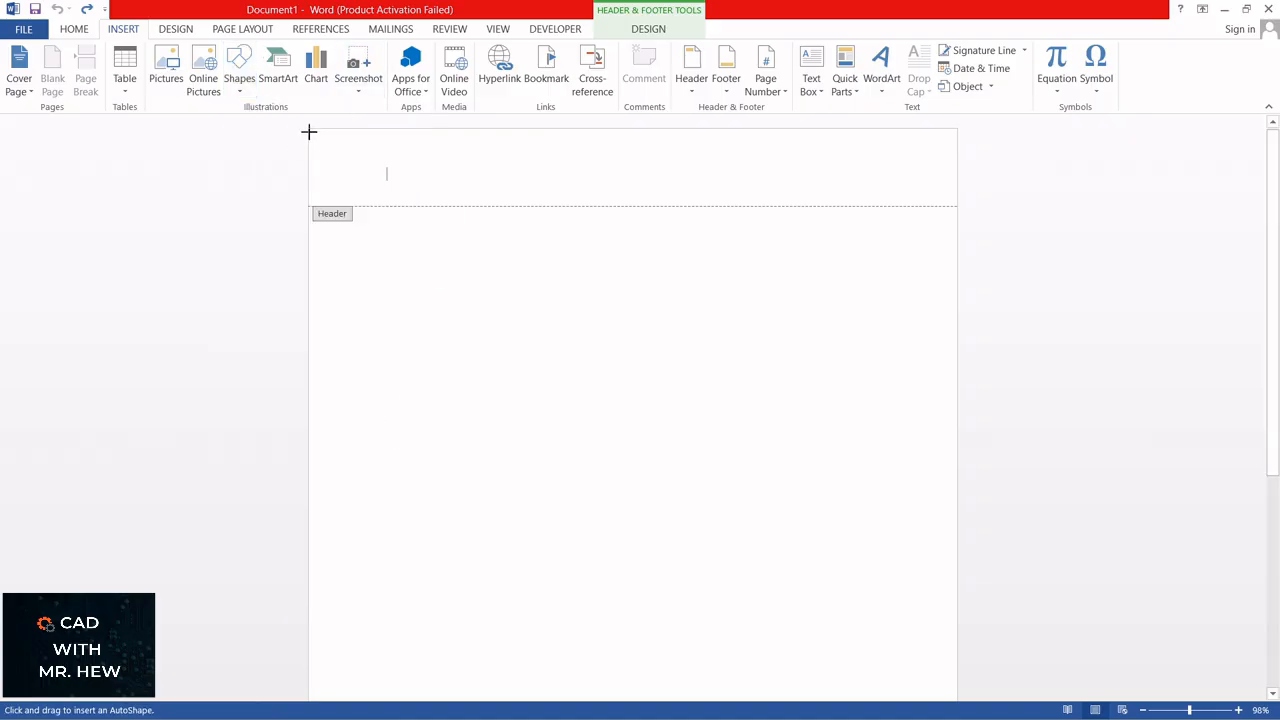
mouse_move(310, 130)
mouse_down()
mouse_move(420, 177)
mouse_move(505, 192)
mouse_move(960, 230)
mouse_up()
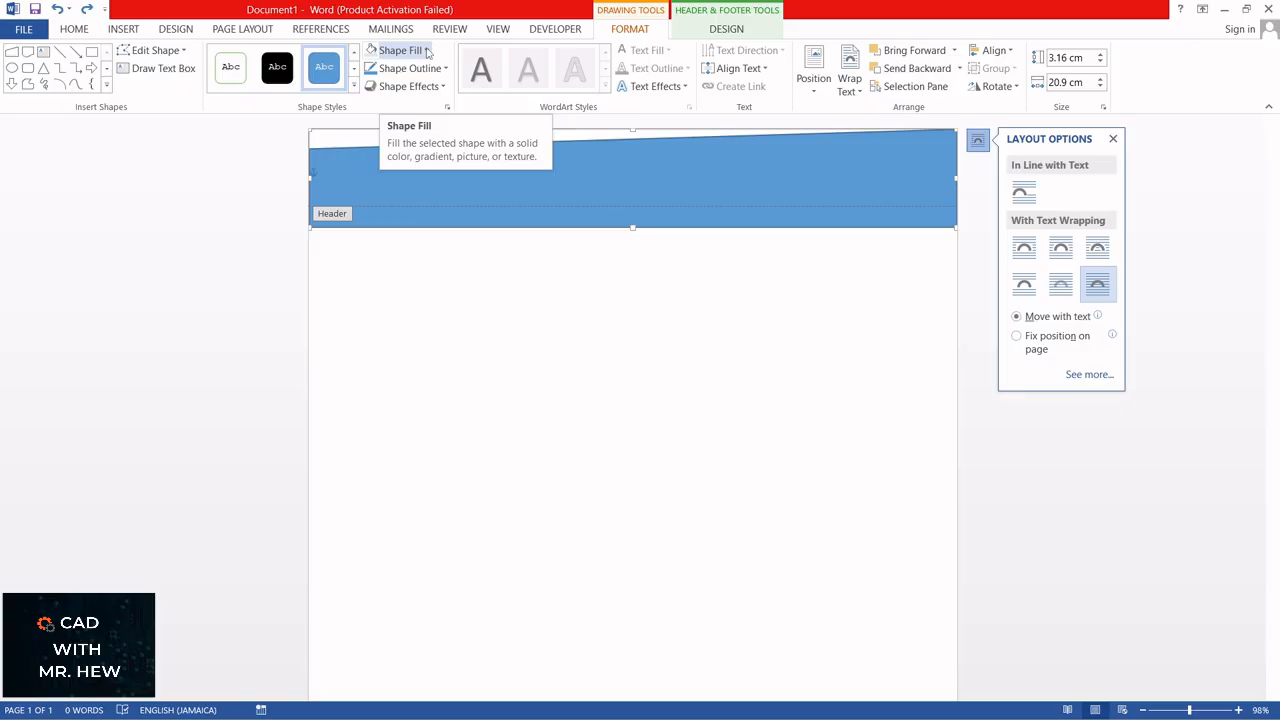
click(427, 51)
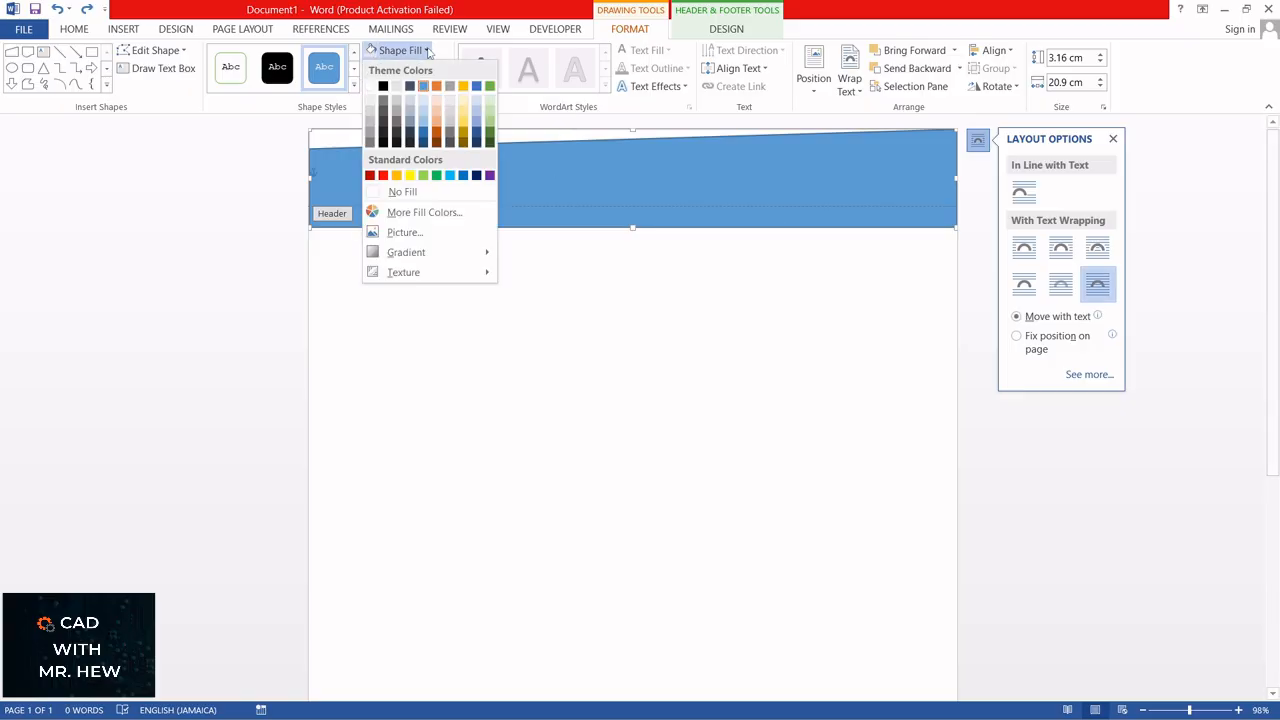
click(436, 124)
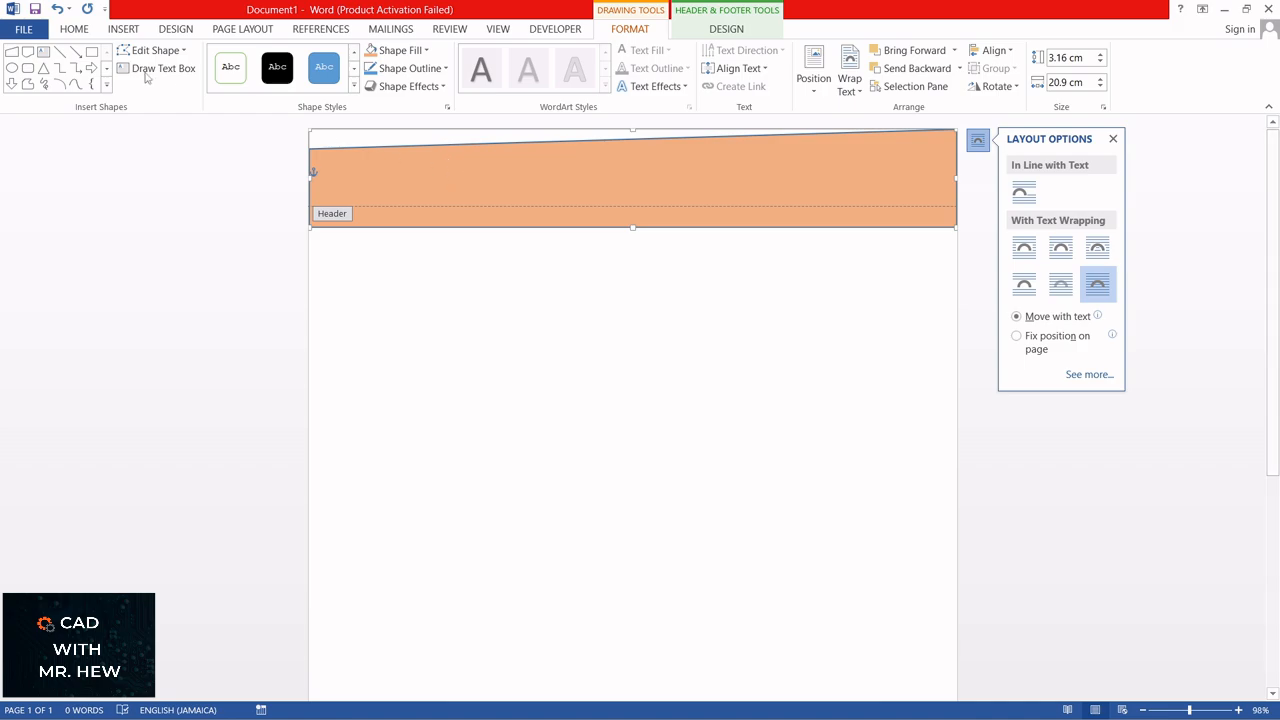
Step: Duplicate the orange header shape and align the copy with the page width, slightly below the original's upper edge
click(75, 29)
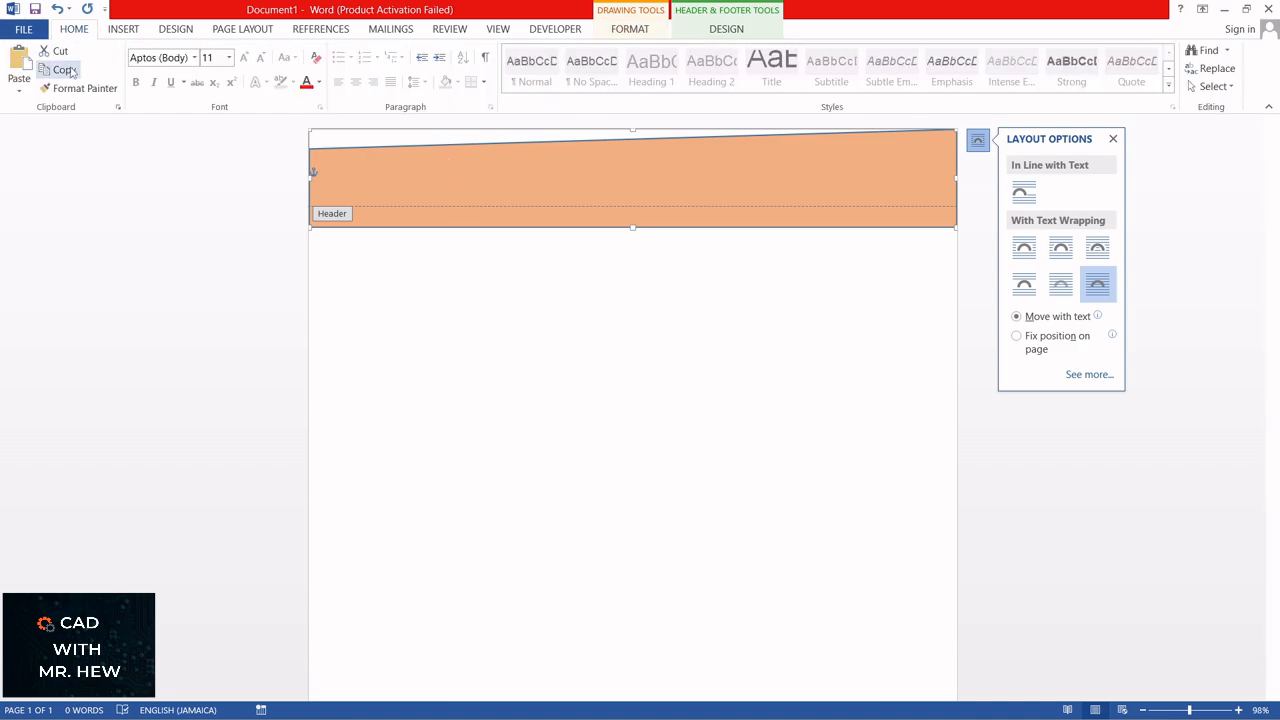
click(72, 72)
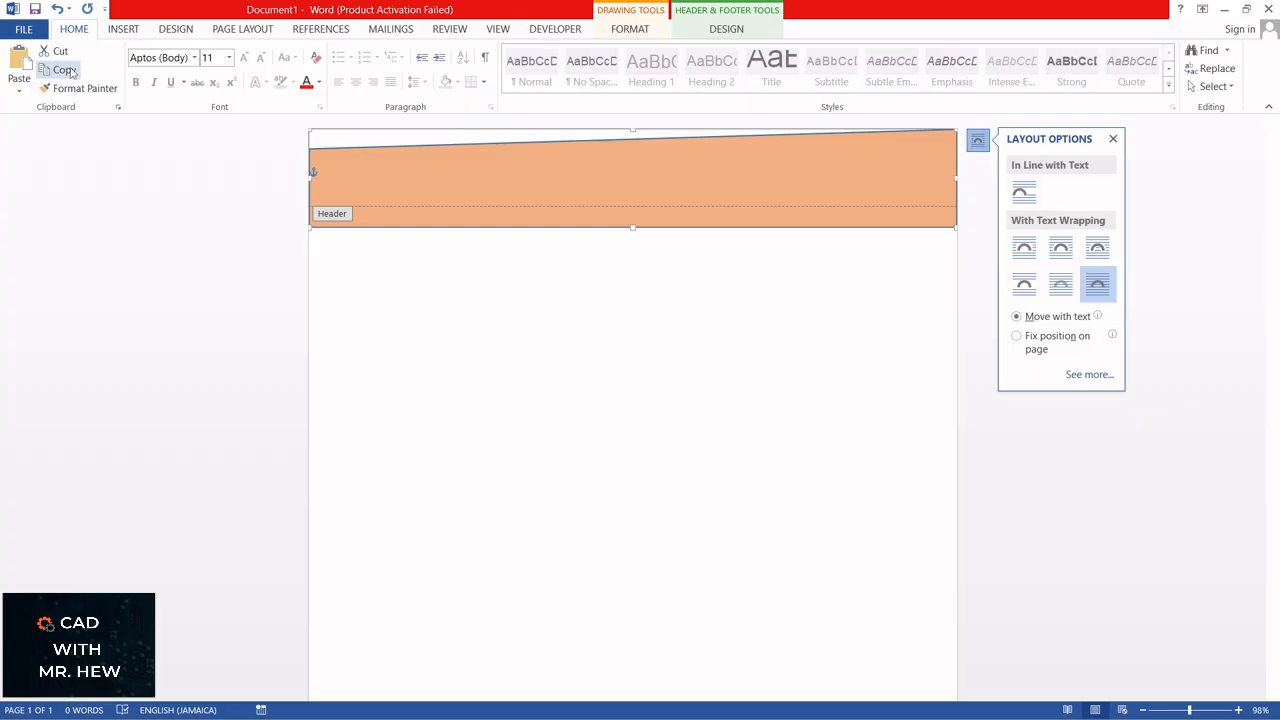
click(19, 62)
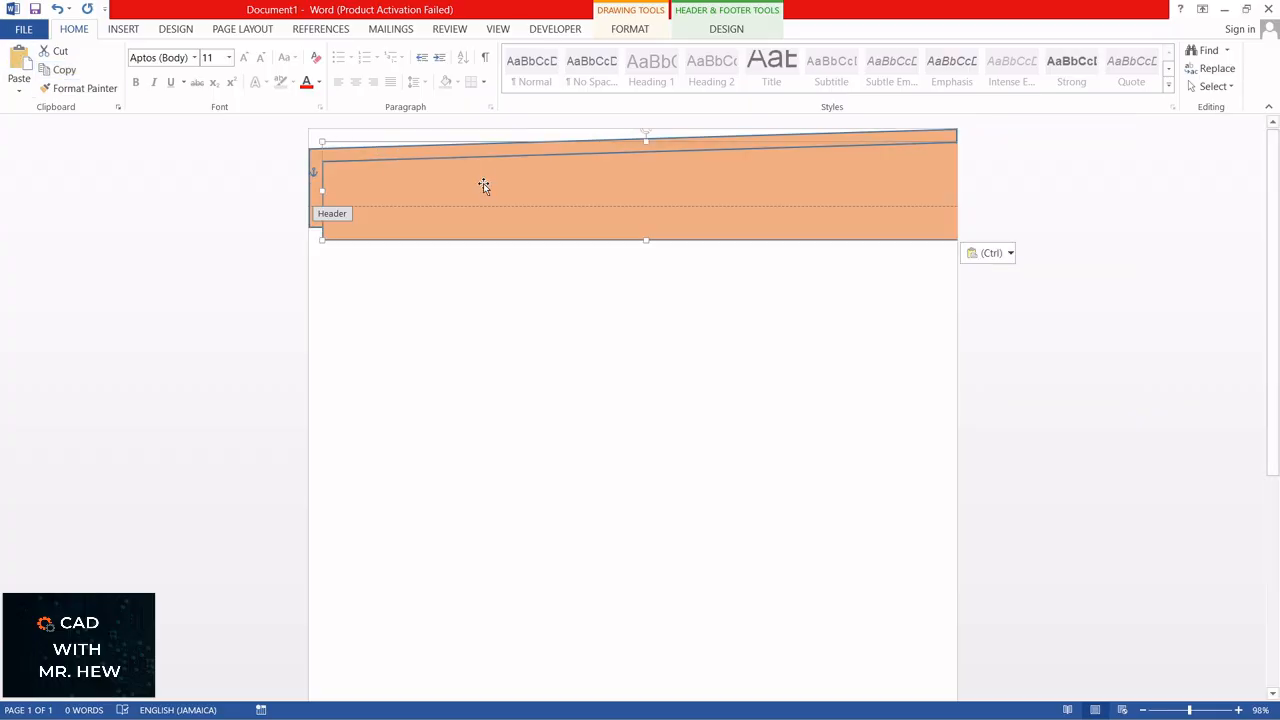
drag(474, 184, 481, 175)
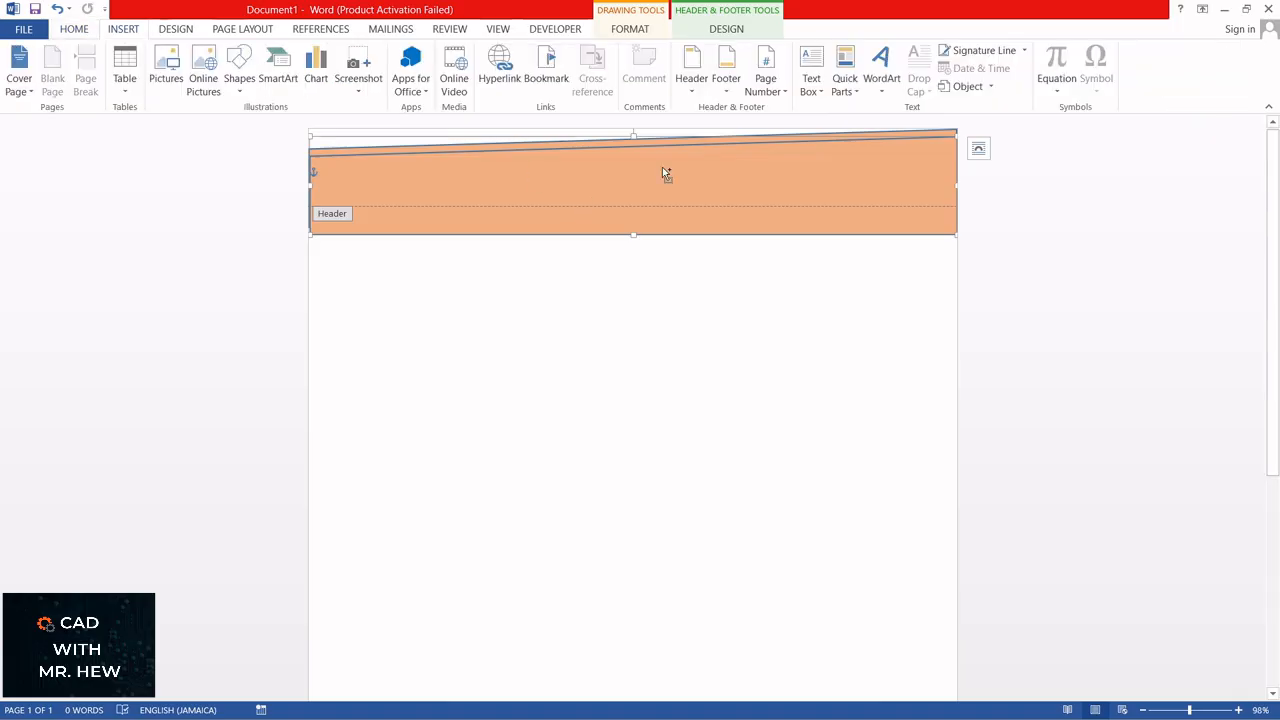
Step: Change the duplicated header shape's solid fill to standard yellow and close the shape formatting settings
right_click(662, 169)
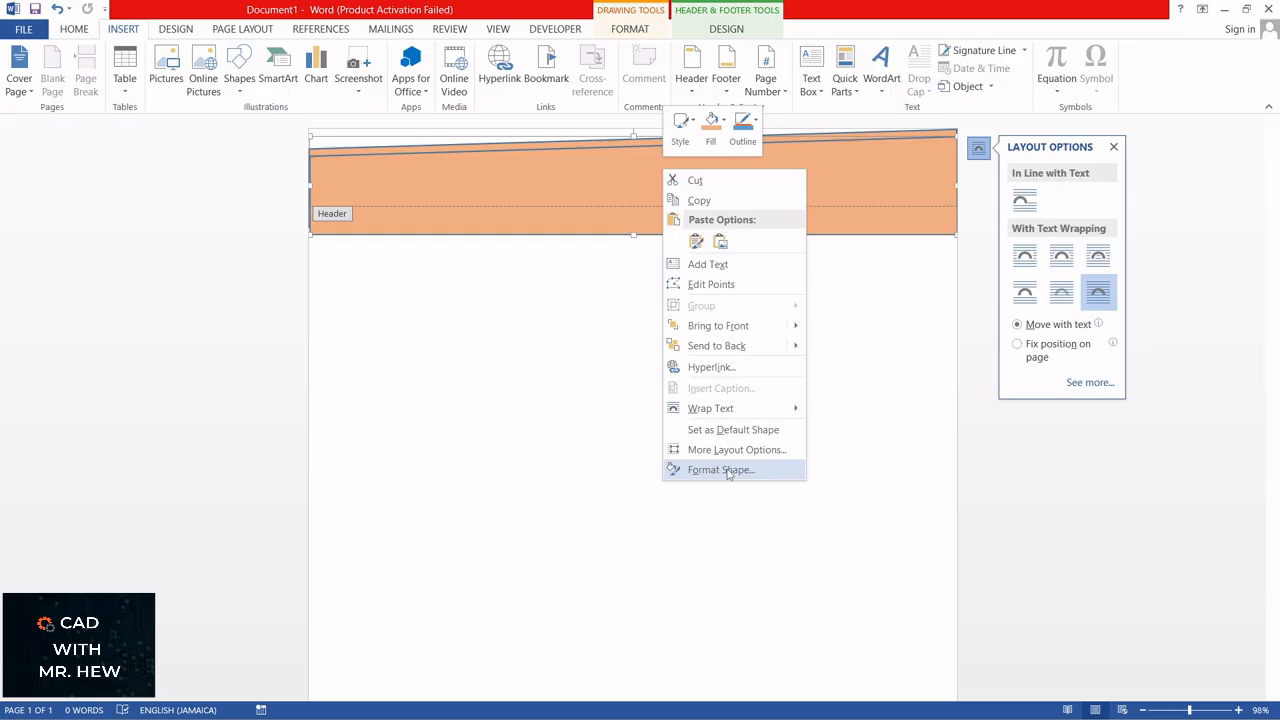
click(721, 470)
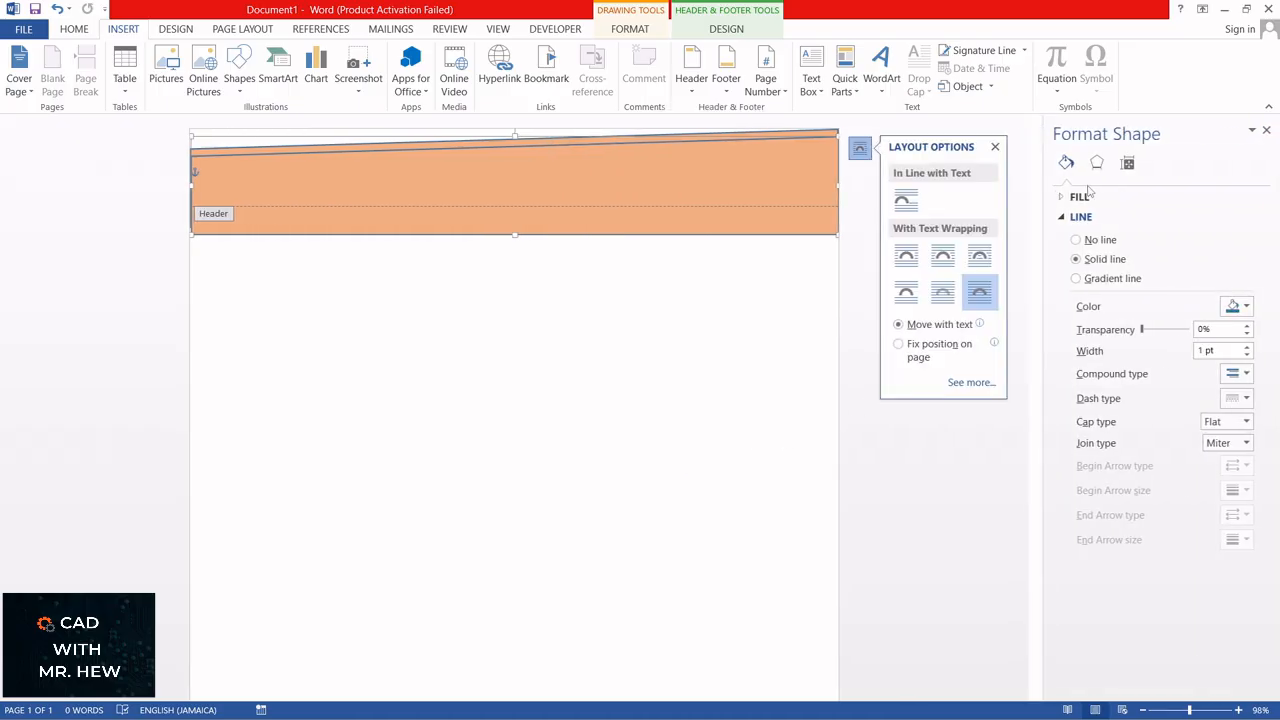
click(1080, 196)
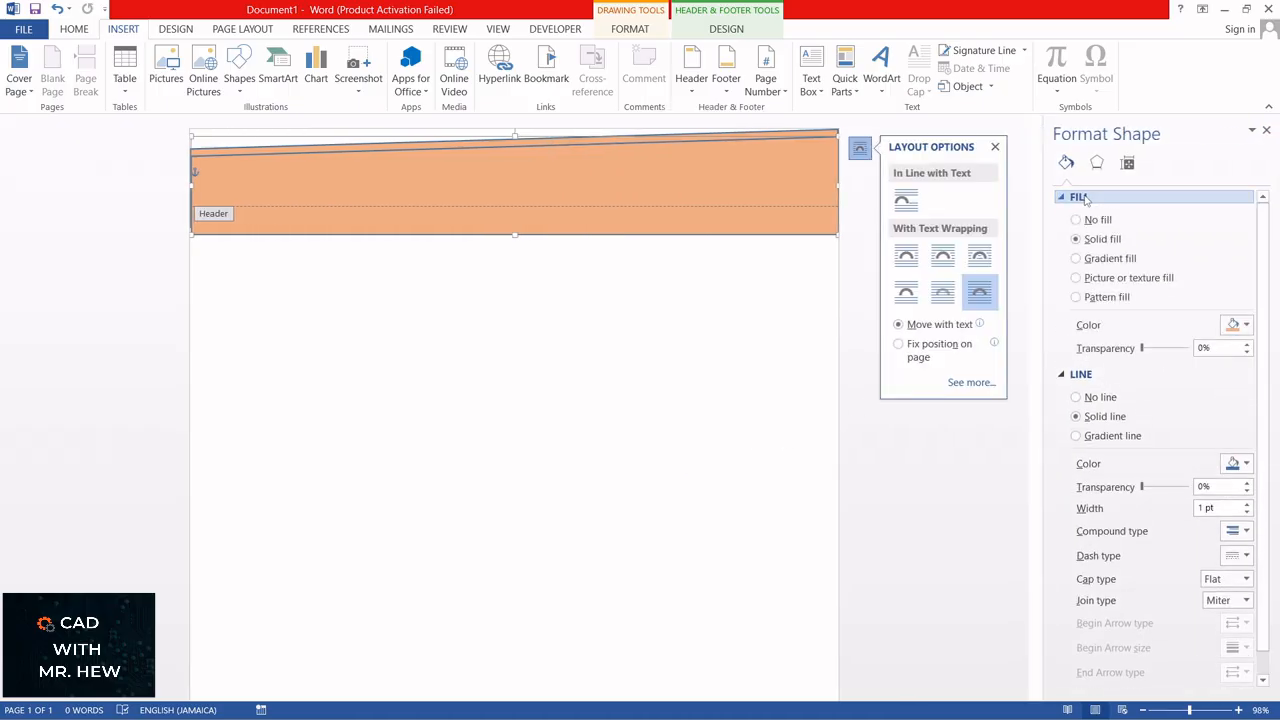
click(1247, 325)
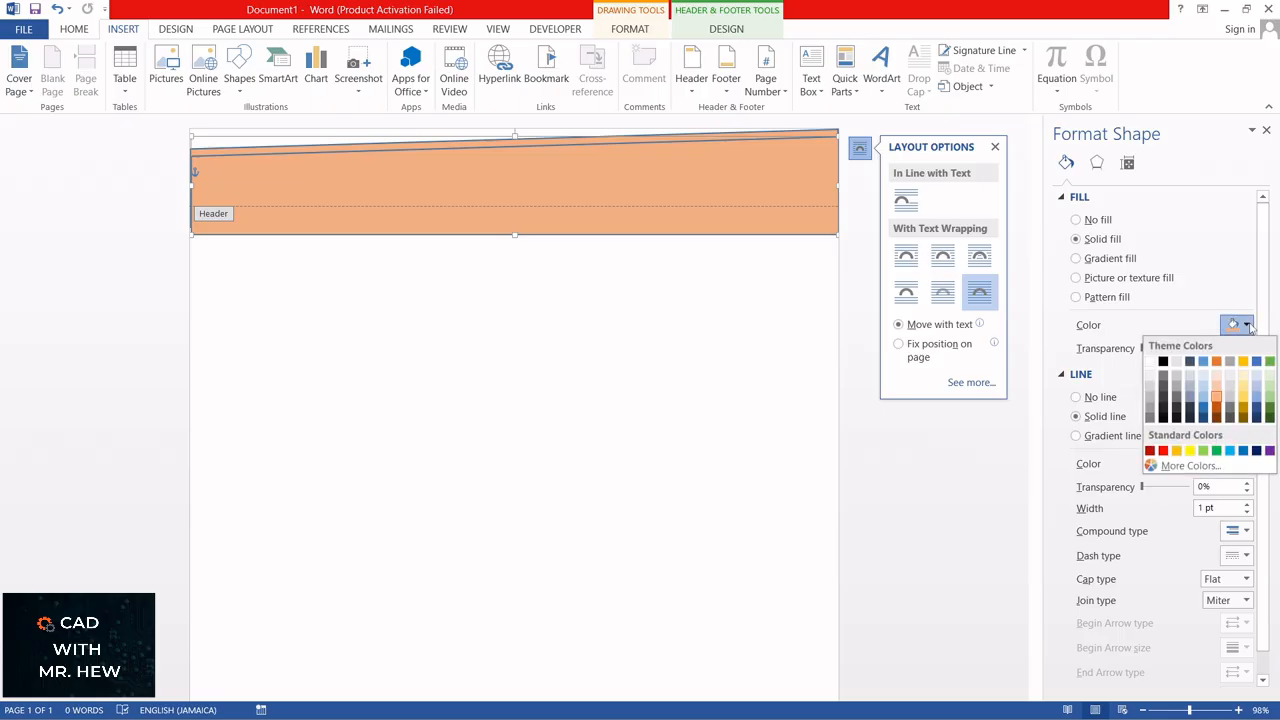
click(1189, 451)
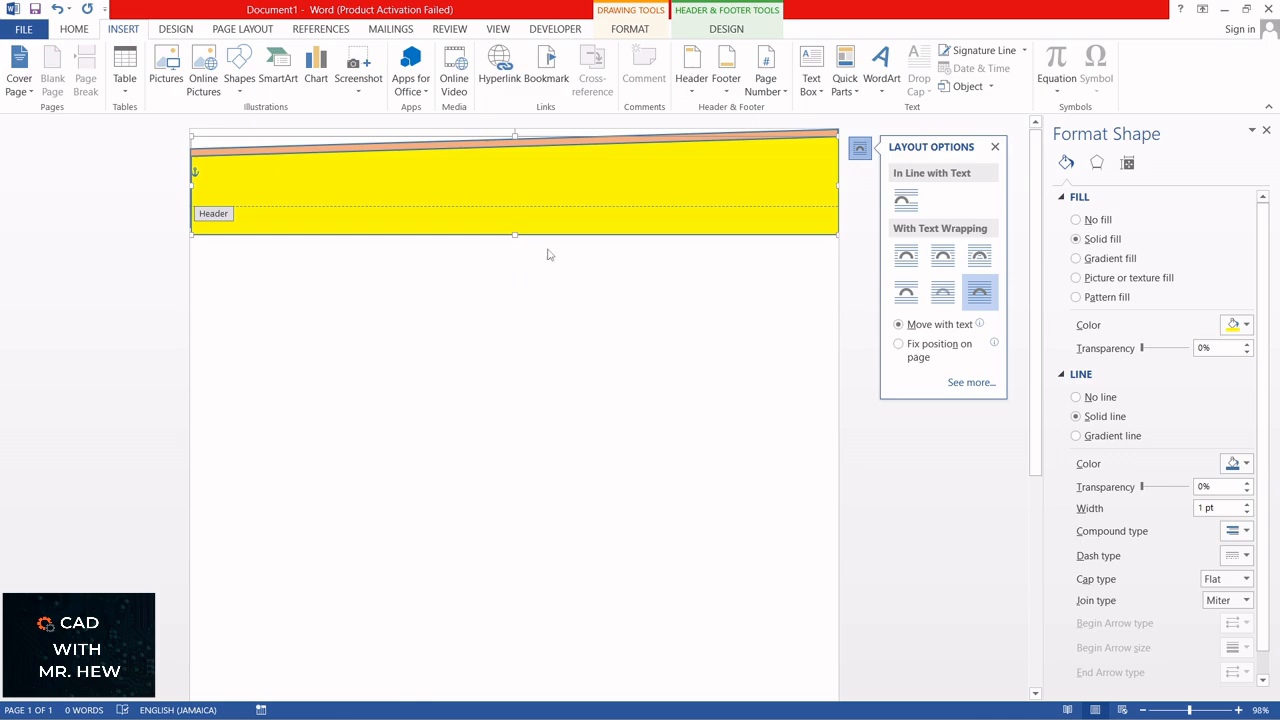
click(1266, 130)
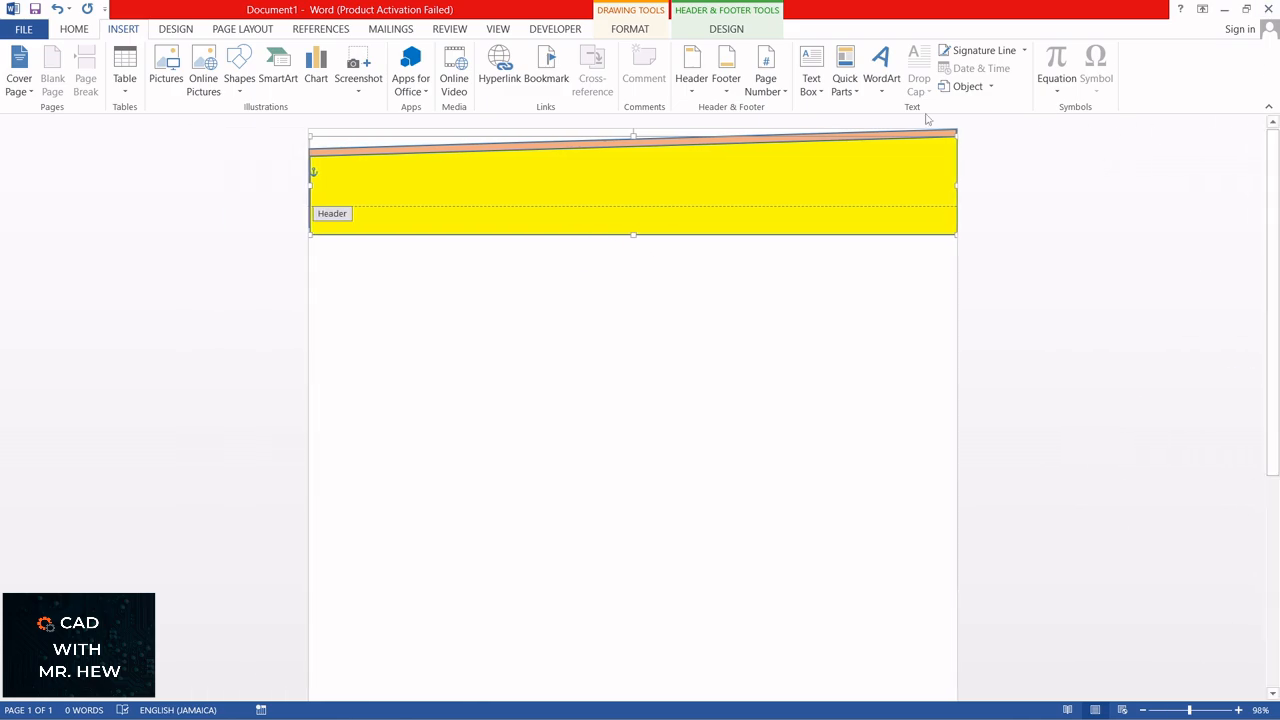
Step: Paste another copy of the orange shape and place it slightly below the yellow shape's upper edge, spanning the page width
click(533, 190)
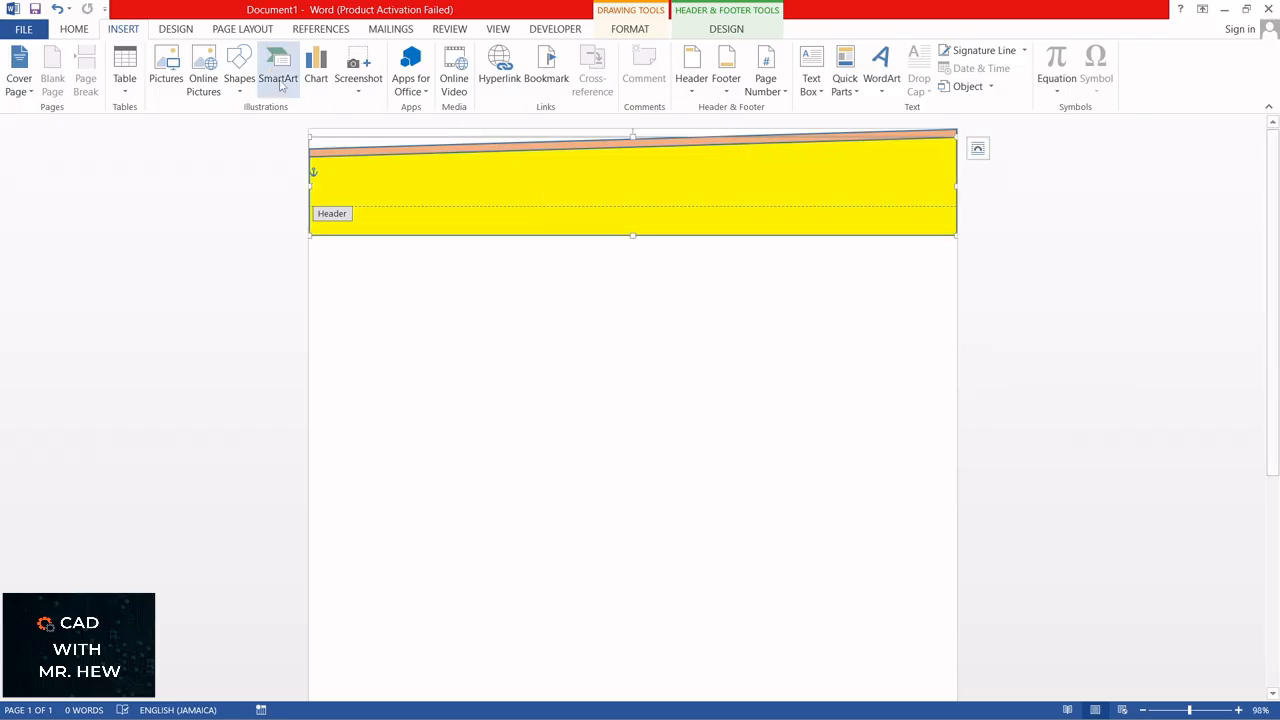
click(75, 32)
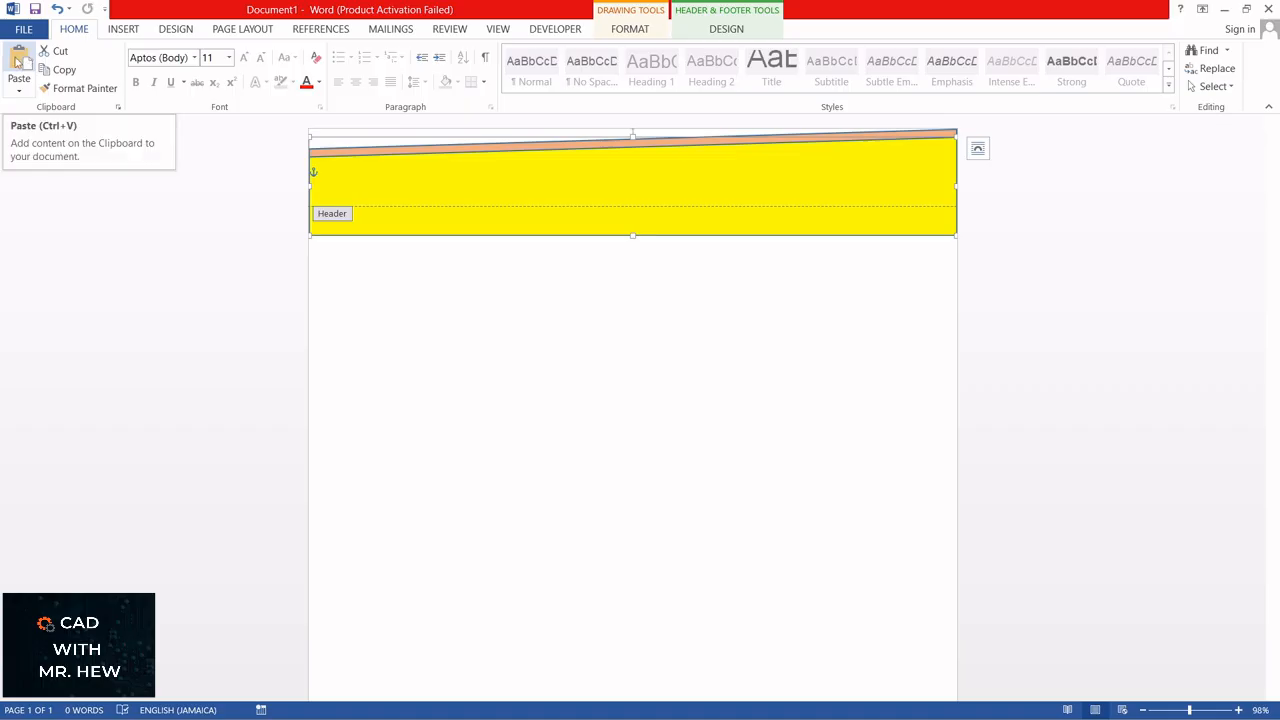
click(18, 62)
drag(501, 204, 503, 198)
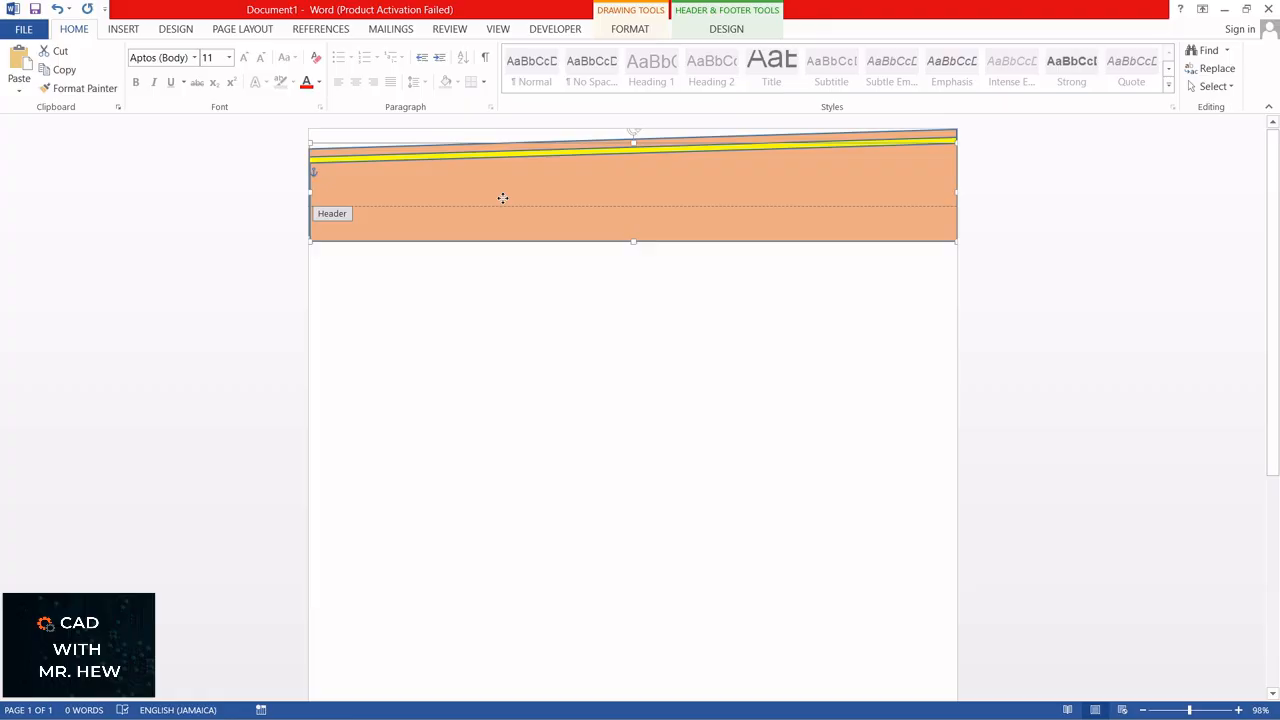
Step: Change the front header shape's solid fill to the medium blue-gray theme colour
right_click(562, 187)
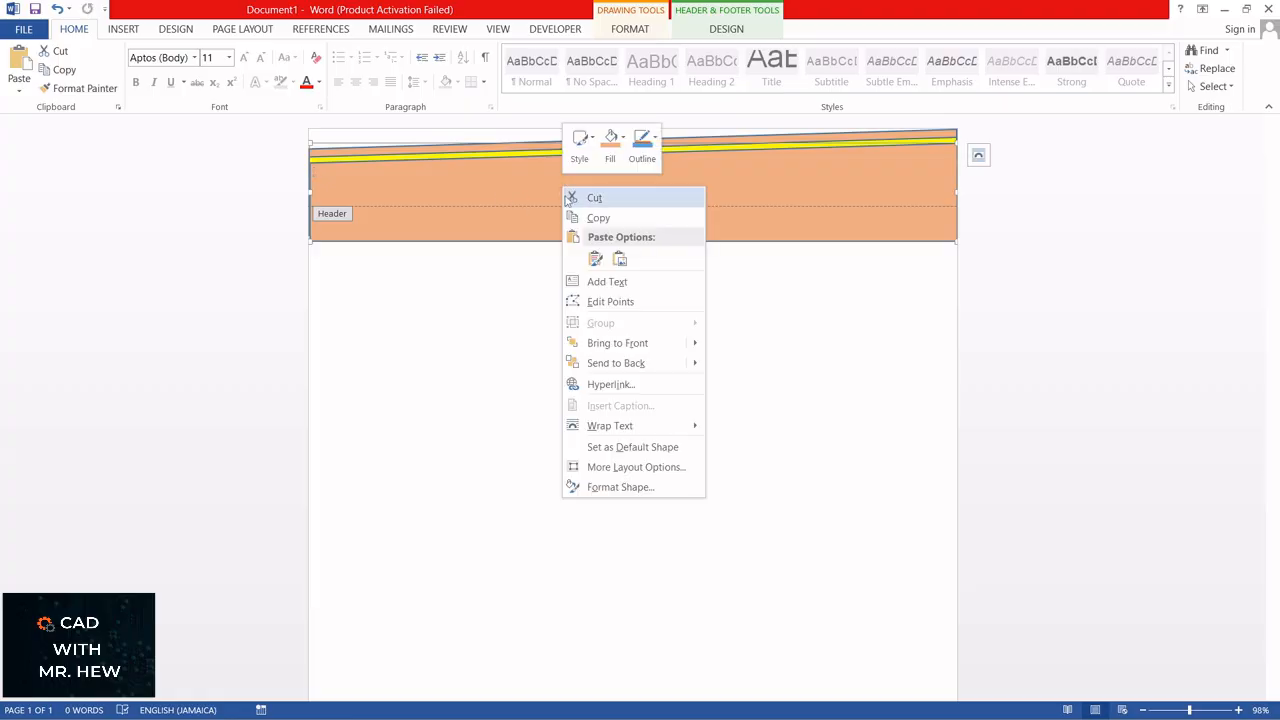
click(642, 488)
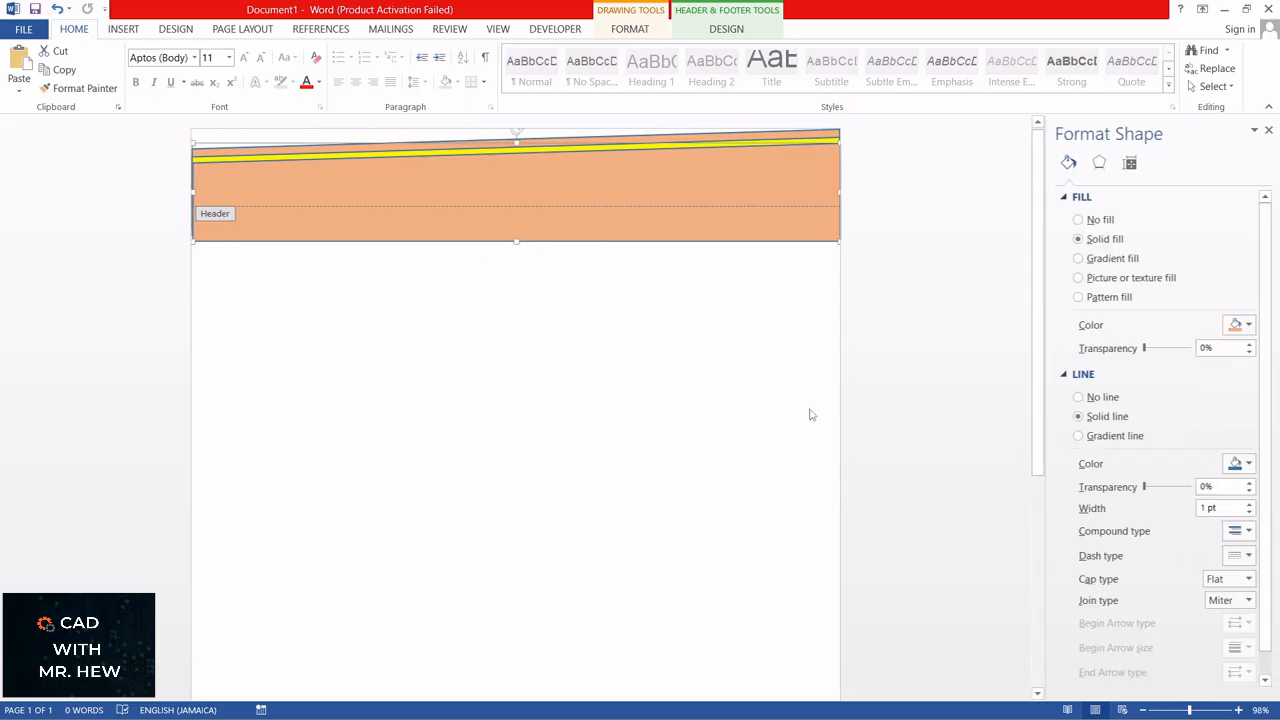
click(1247, 326)
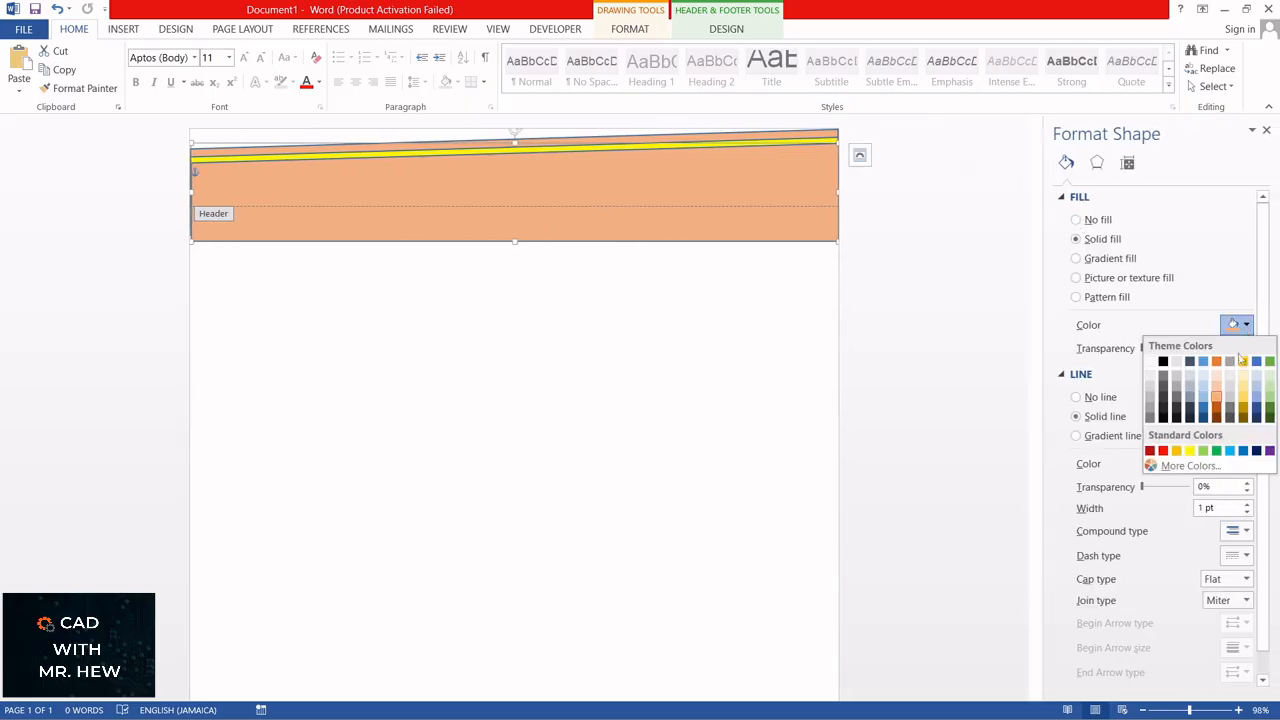
click(1192, 399)
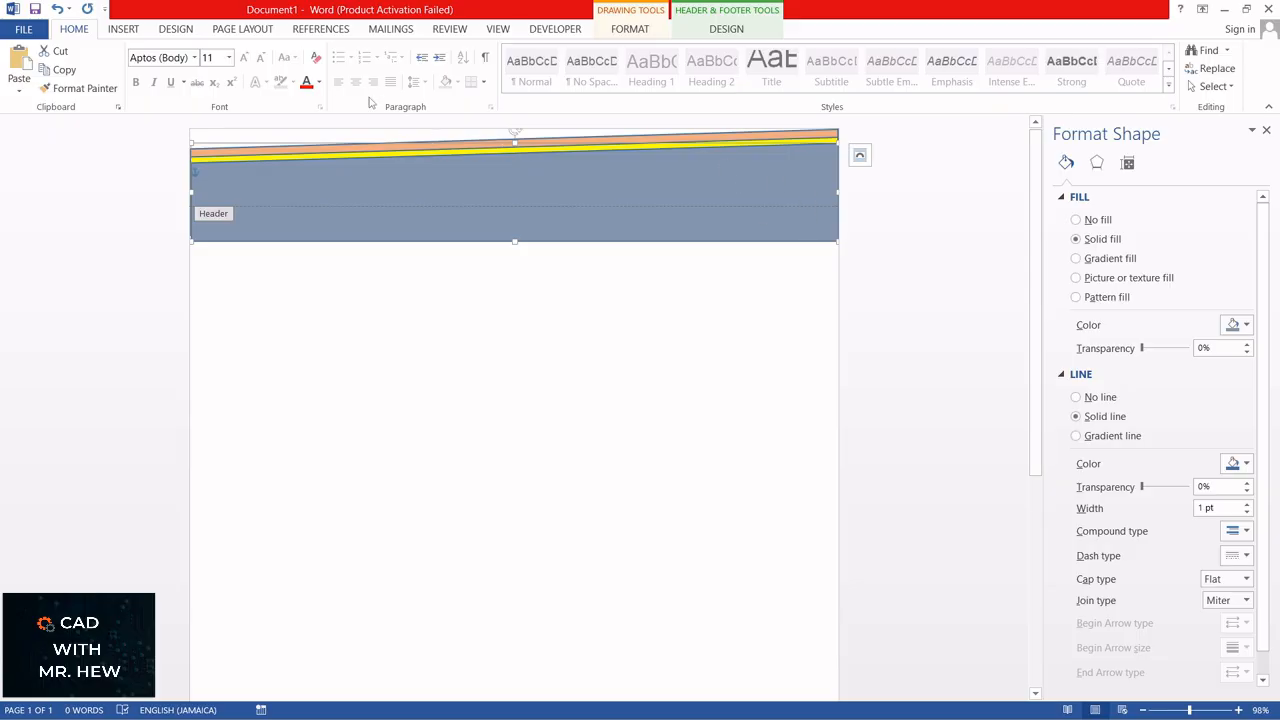
Step: Draw a text box about 7.51 cm wide and 1.92 cm high near the middle of the blue-gray header band
click(124, 29)
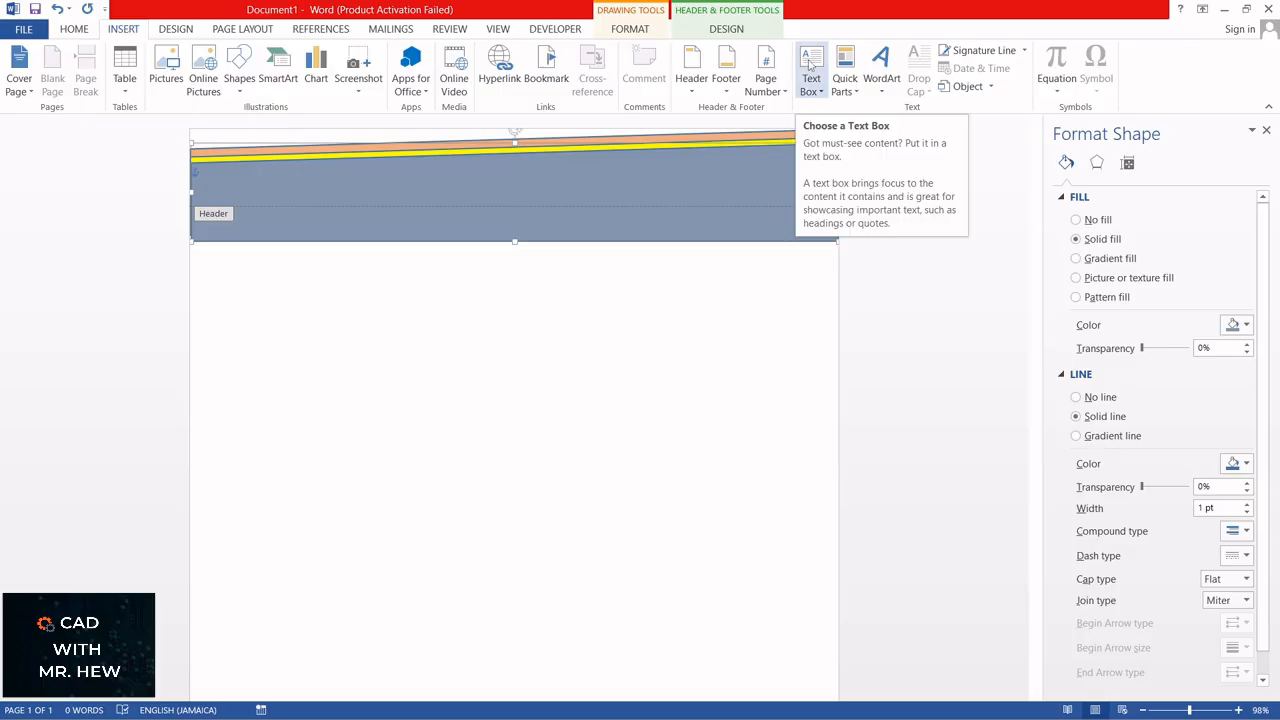
click(809, 63)
click(824, 94)
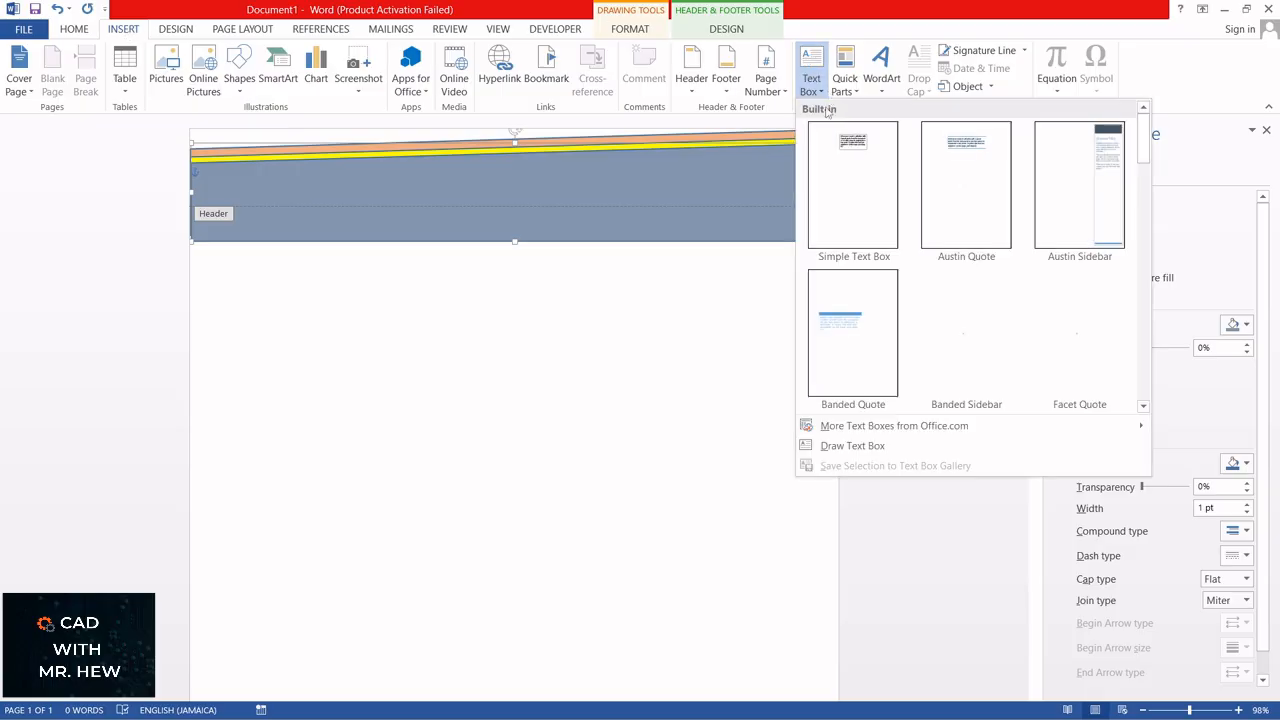
click(845, 446)
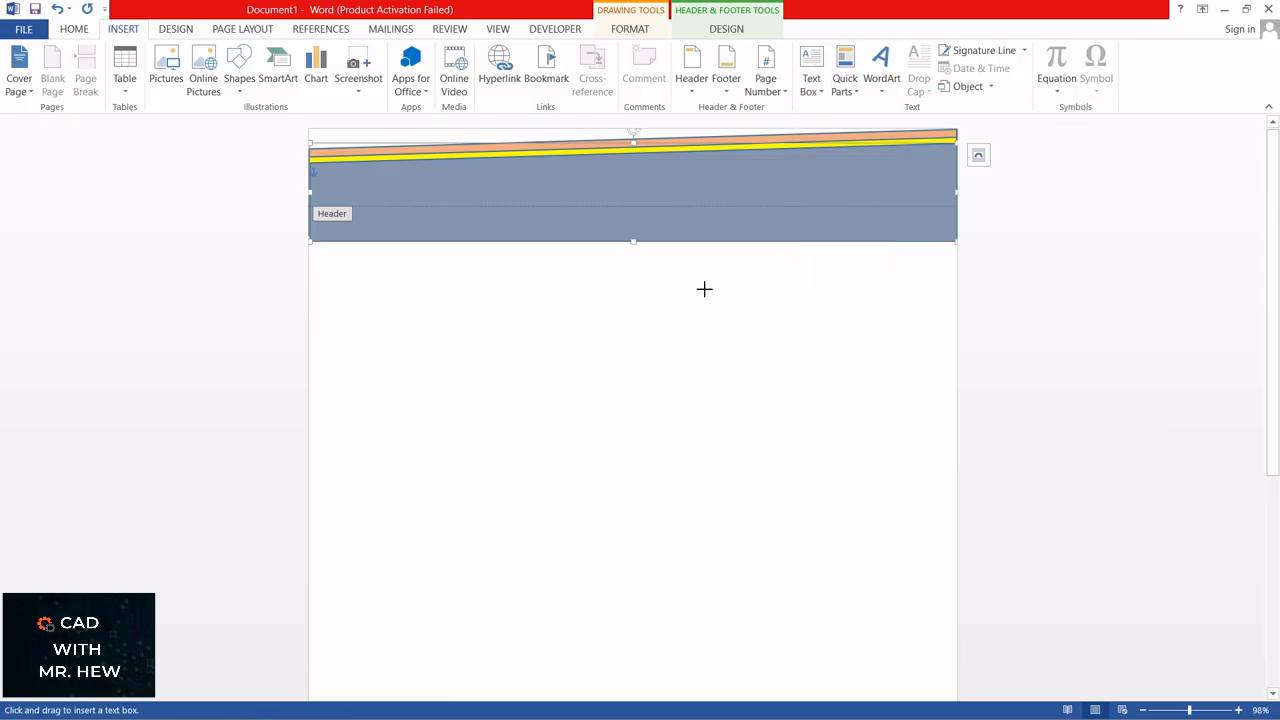
mouse_move(527, 163)
mouse_down()
mouse_move(580, 197)
mouse_move(660, 217)
mouse_move(760, 221)
mouse_up()
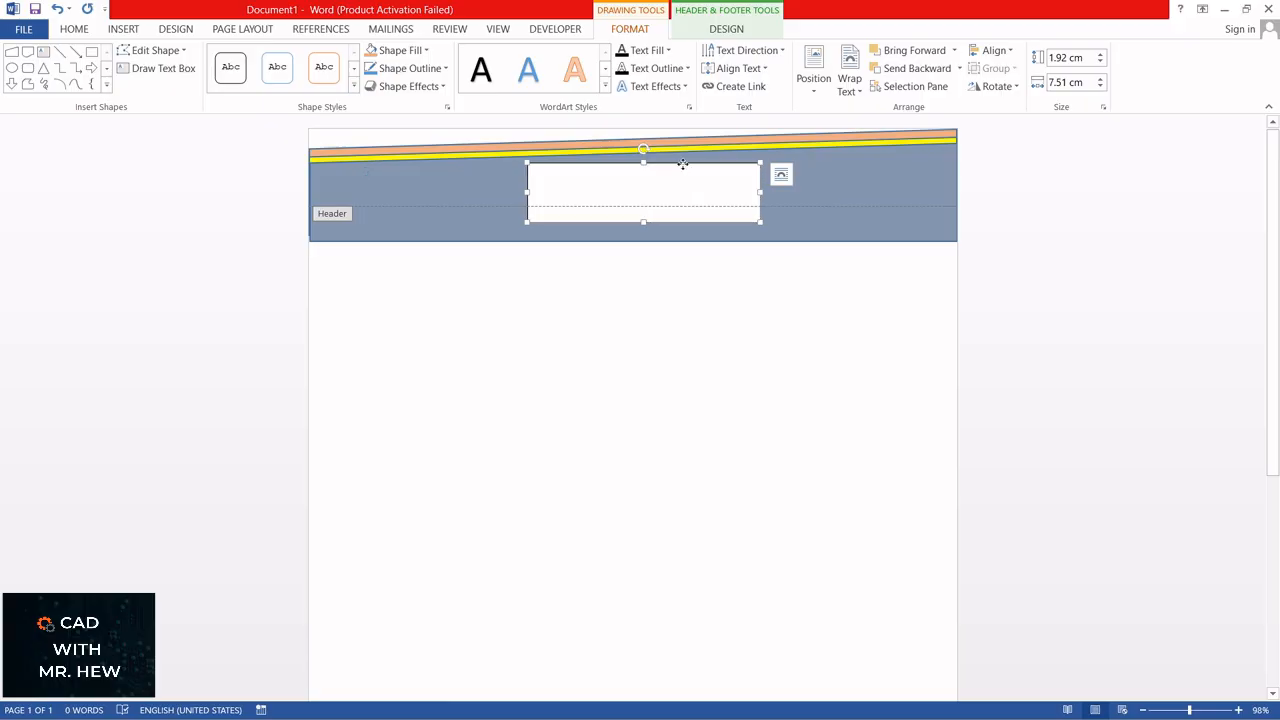
Step: Remove the text box's outline and set its solid fill to the same medium blue-gray theme colour as the header band
right_click(682, 168)
click(728, 467)
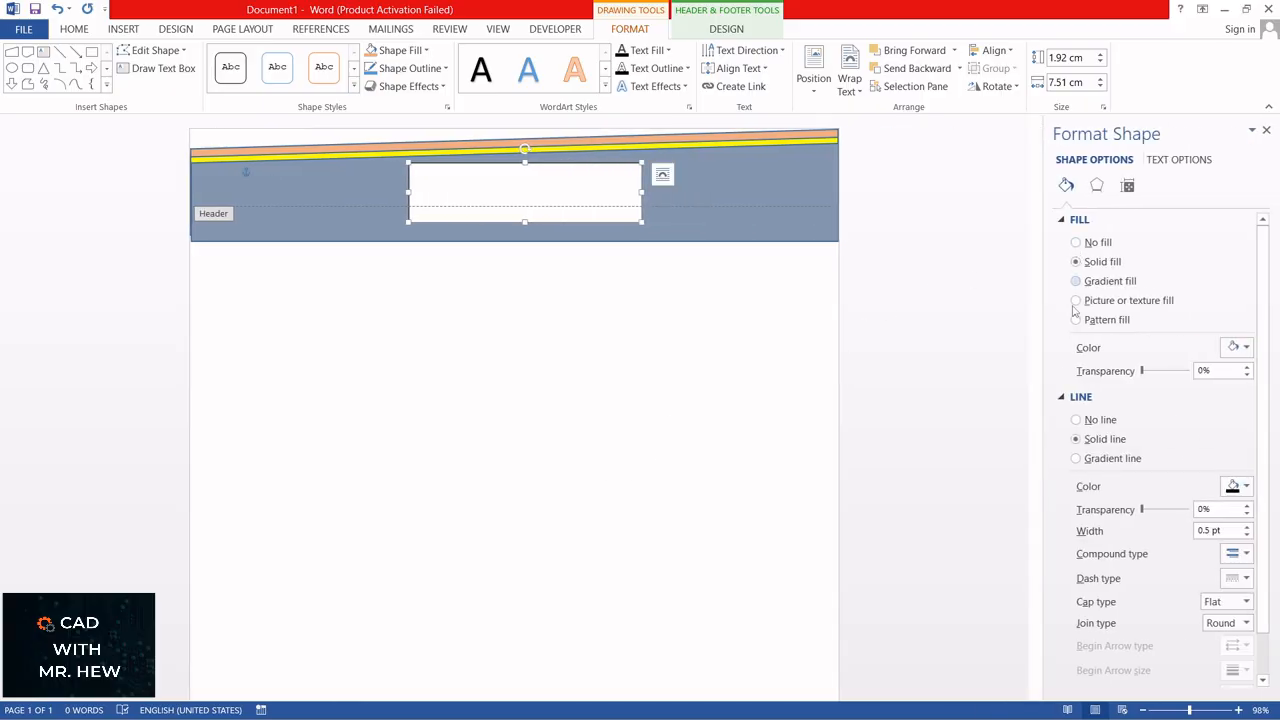
click(1076, 420)
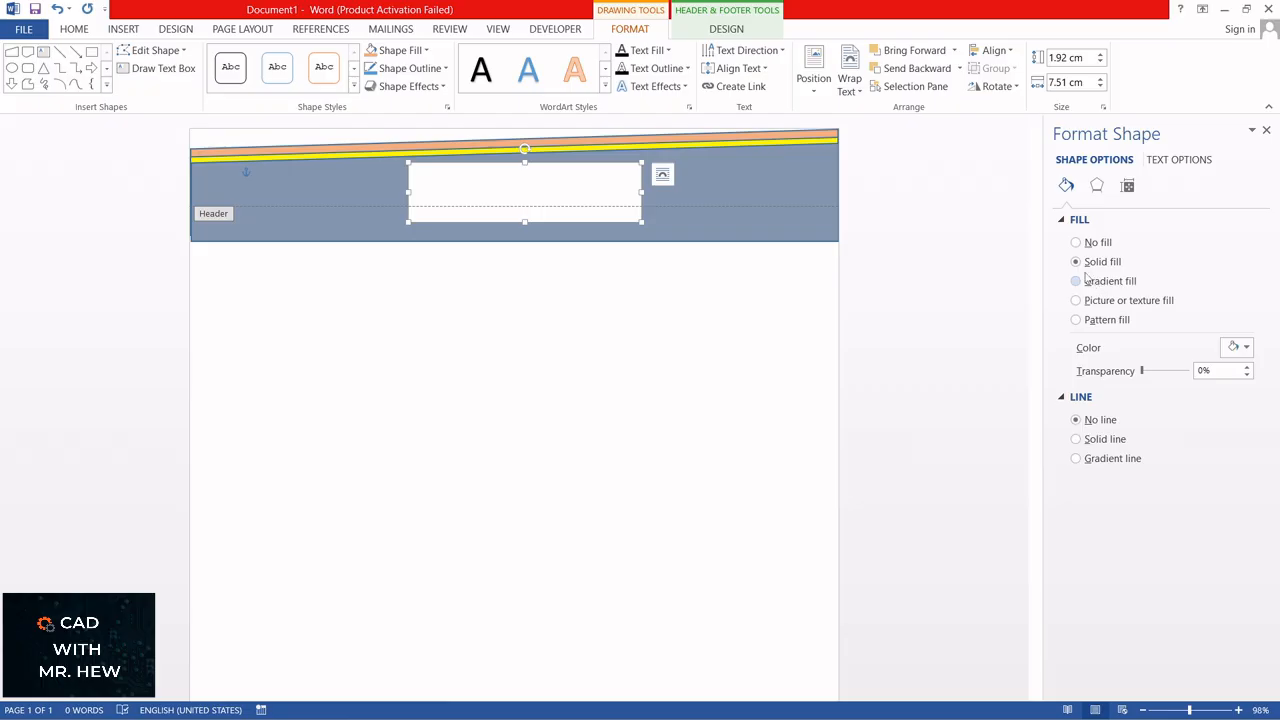
click(1247, 348)
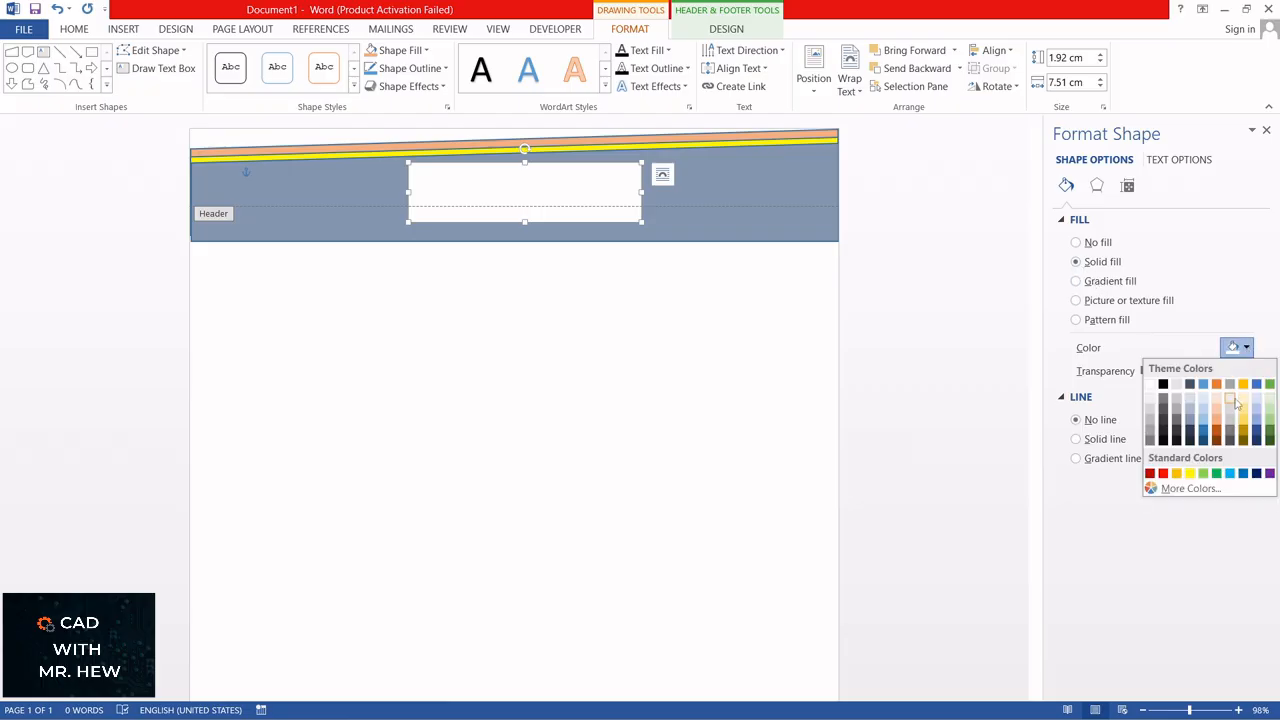
click(1176, 424)
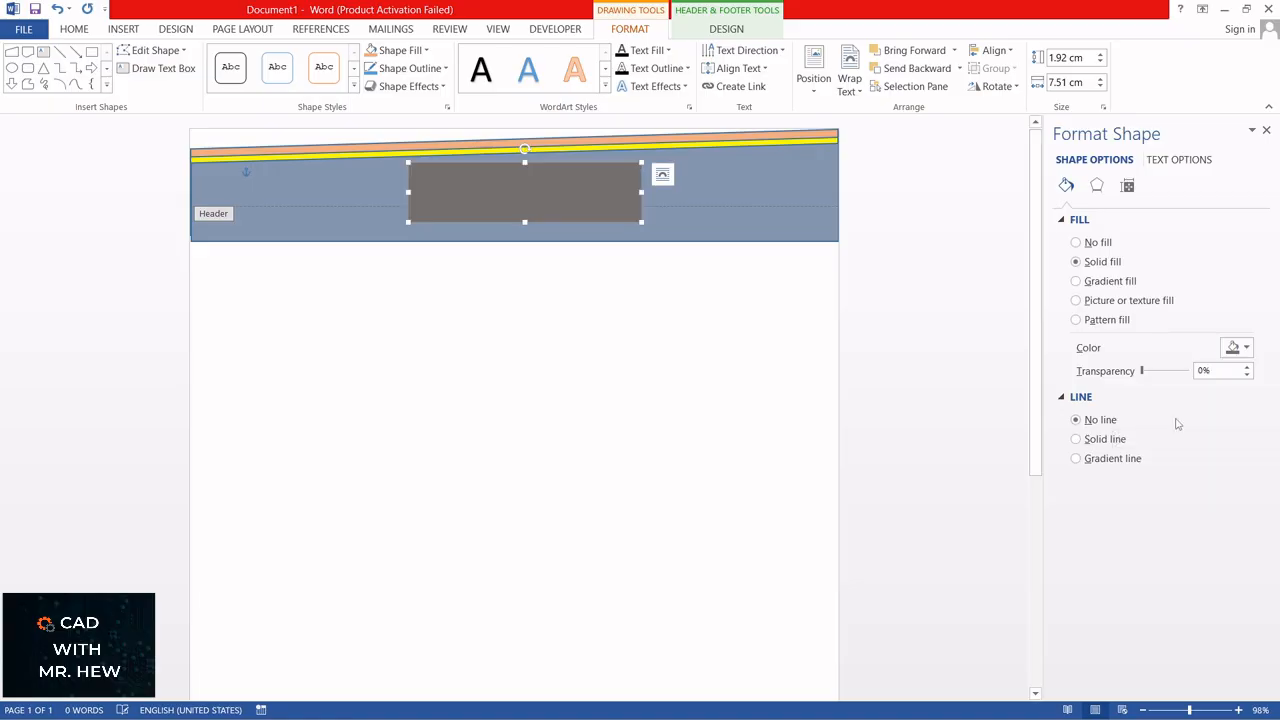
click(1245, 350)
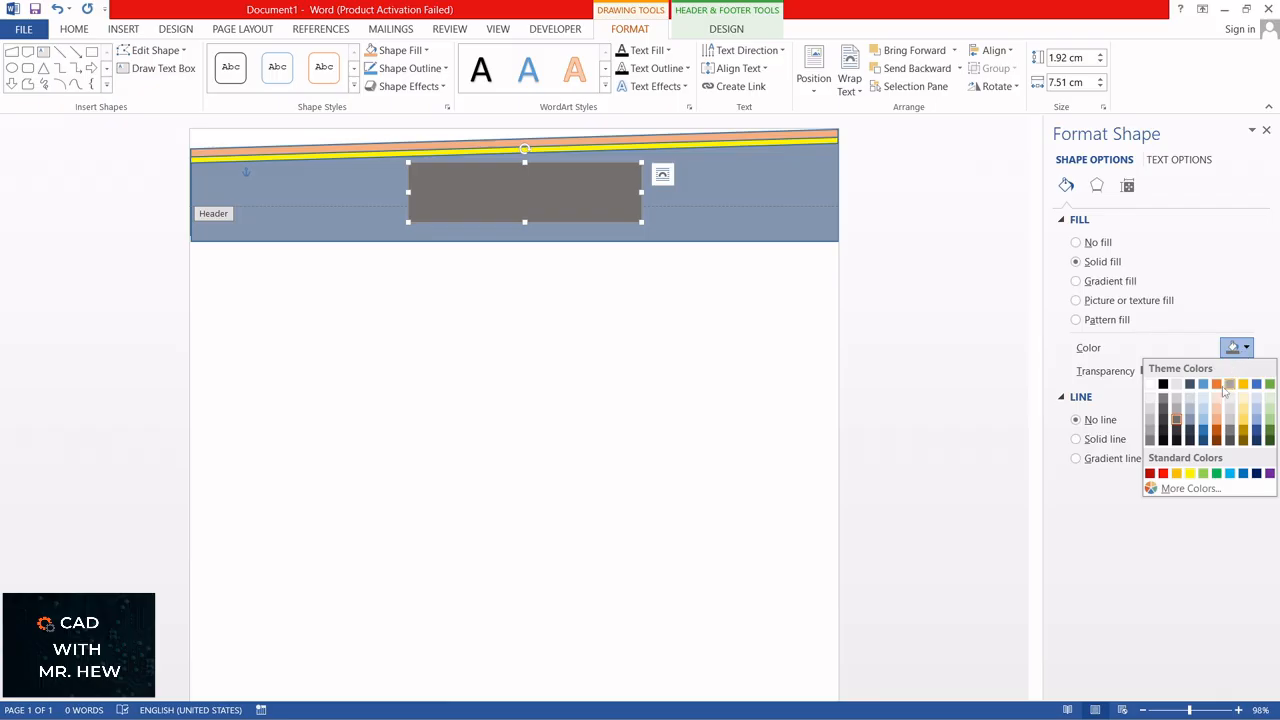
click(1190, 424)
click(849, 368)
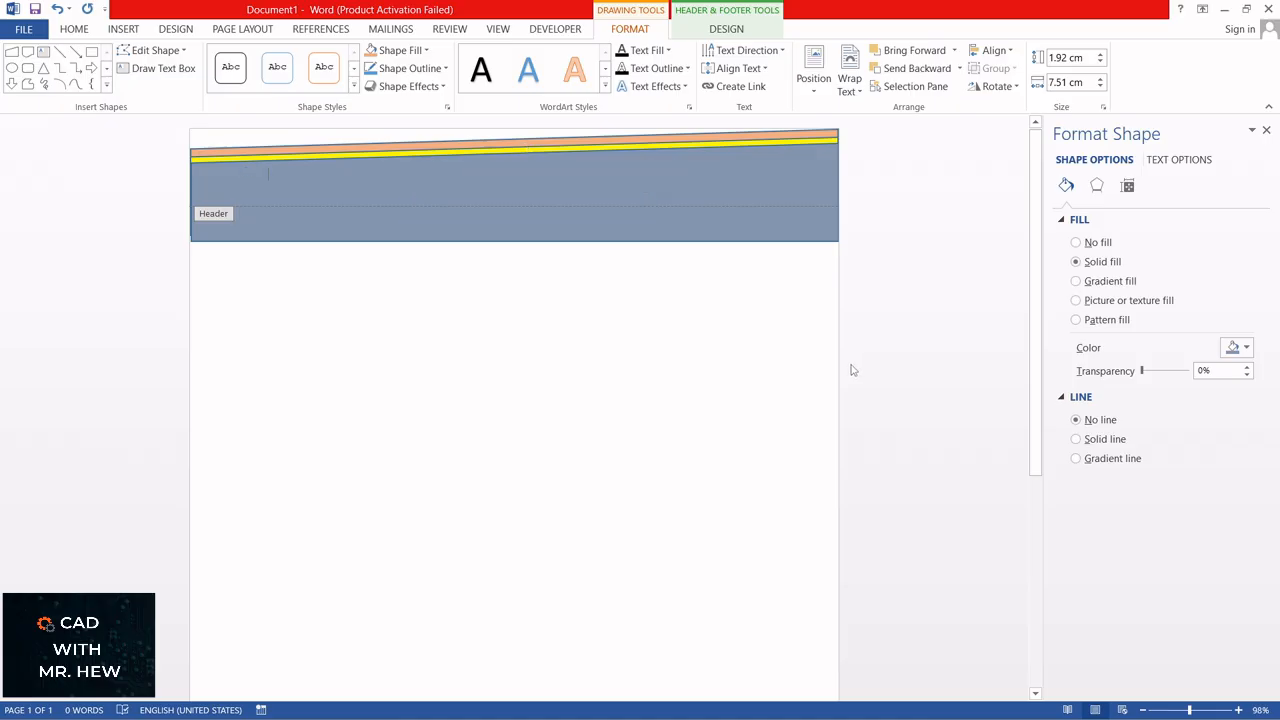
Step: Centre the text box's paragraph and enter the title "CAD With Mr Hew" in it
click(537, 191)
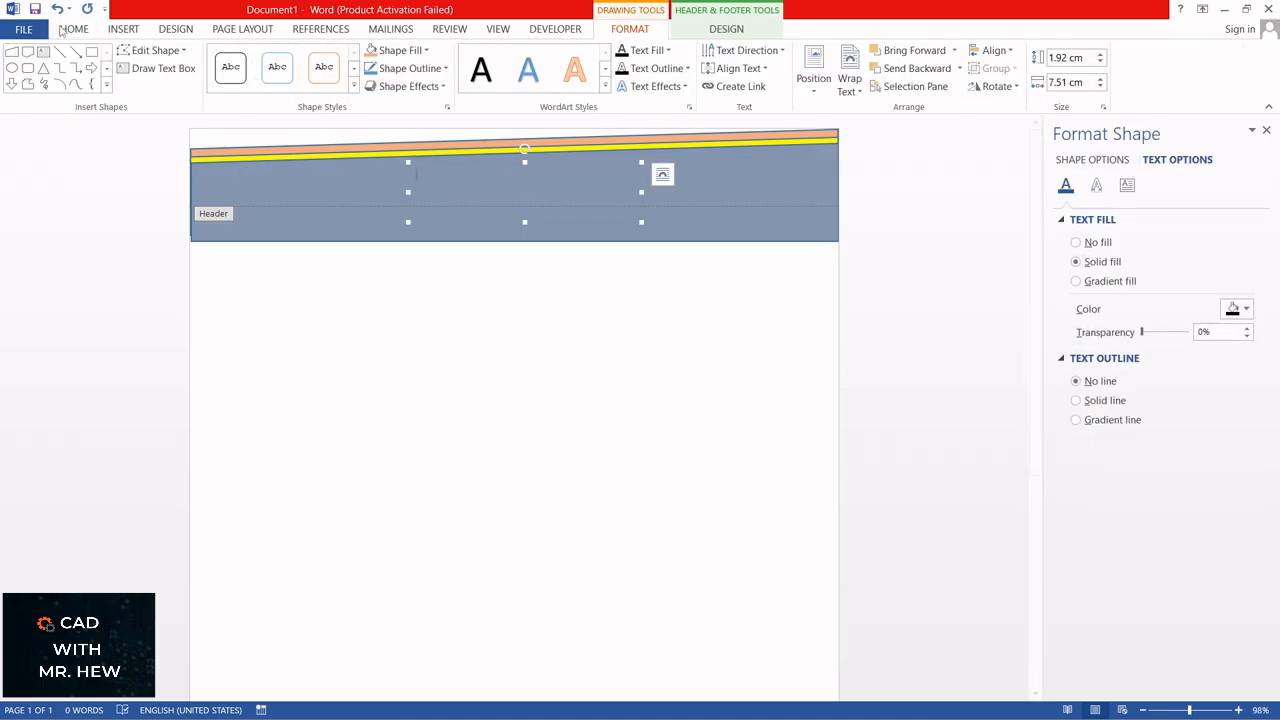
click(74, 30)
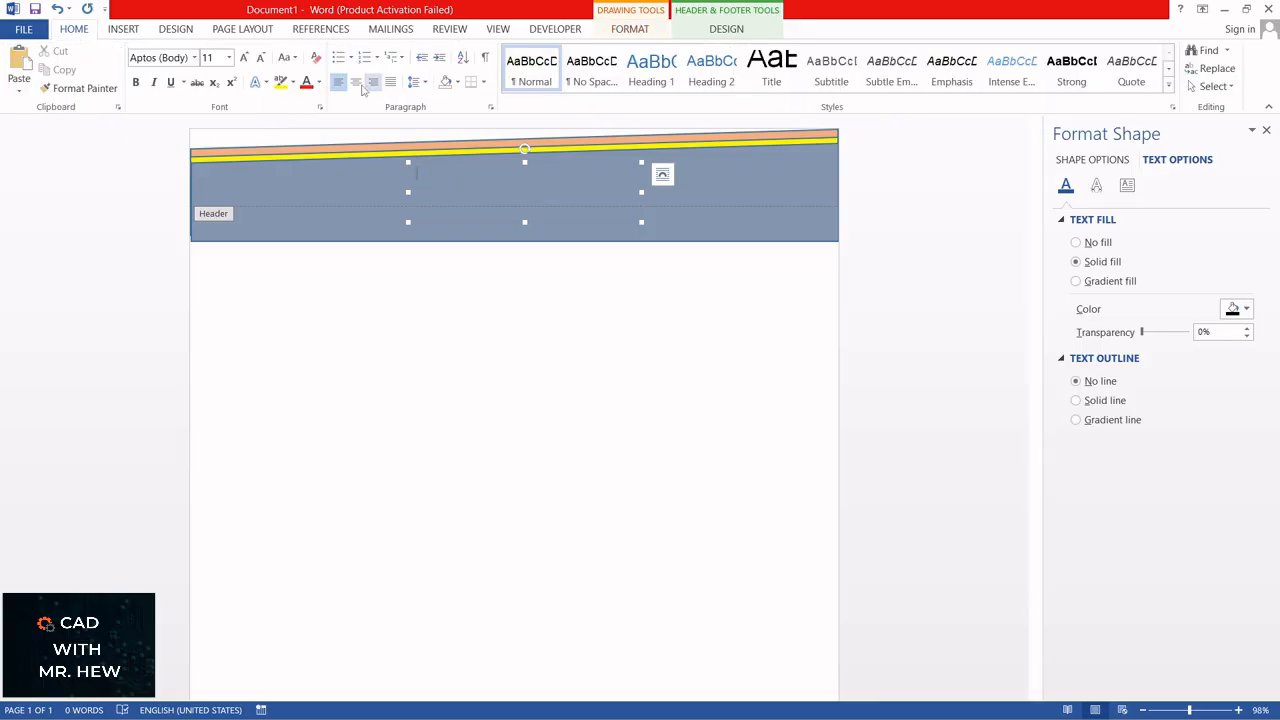
click(355, 84)
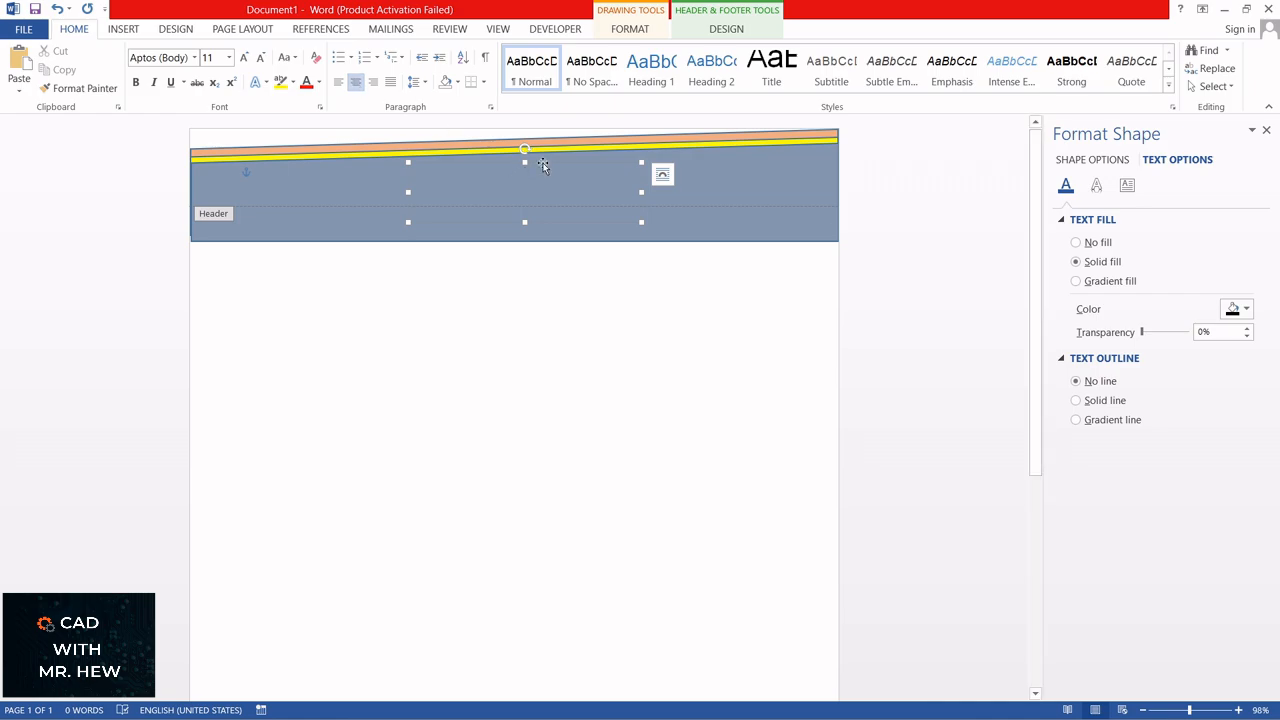
text(CAD)
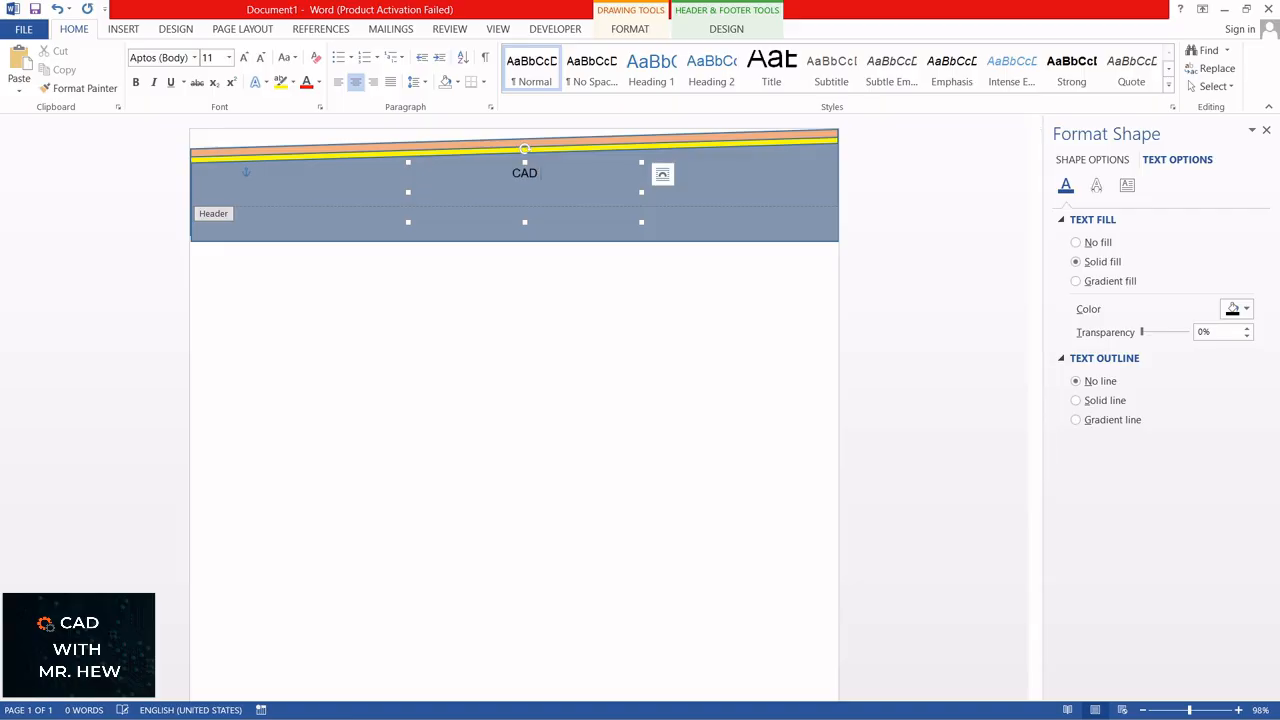
text( With Mr Hew)
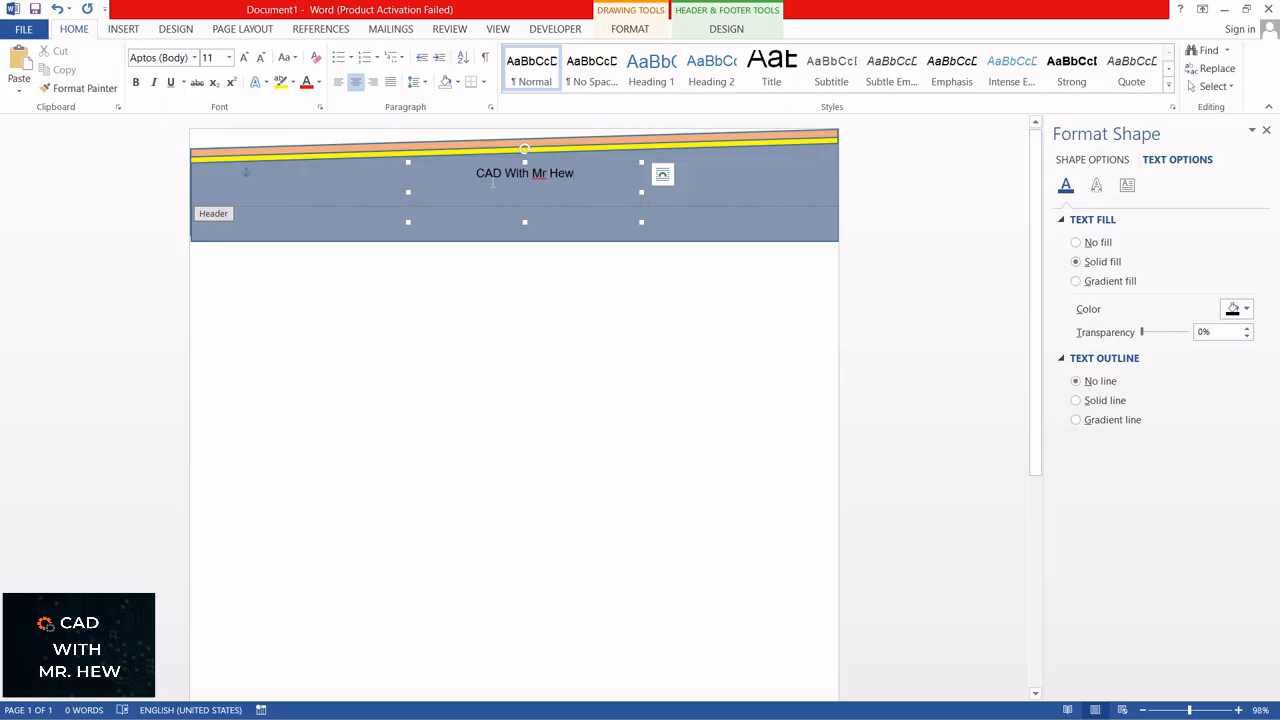
Step: Set the header title's font size to 24 and move its text box slightly lower in the band
drag(478, 177, 572, 175)
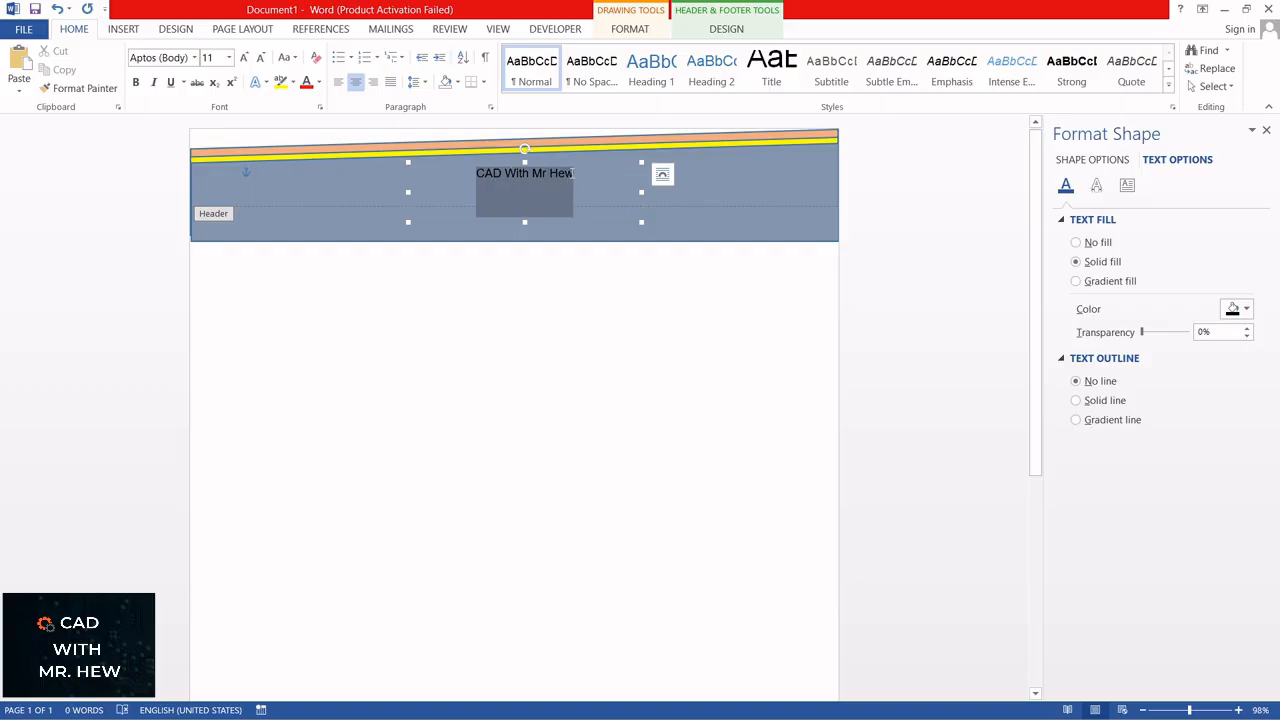
click(229, 58)
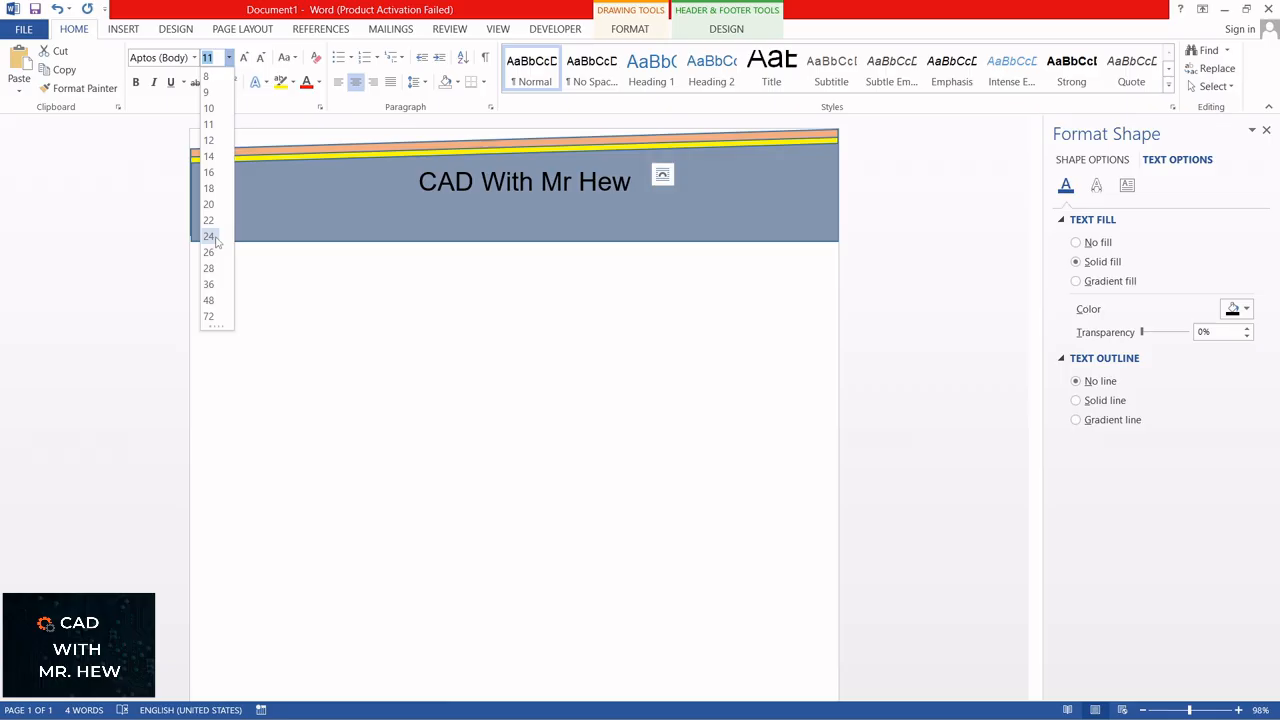
click(215, 238)
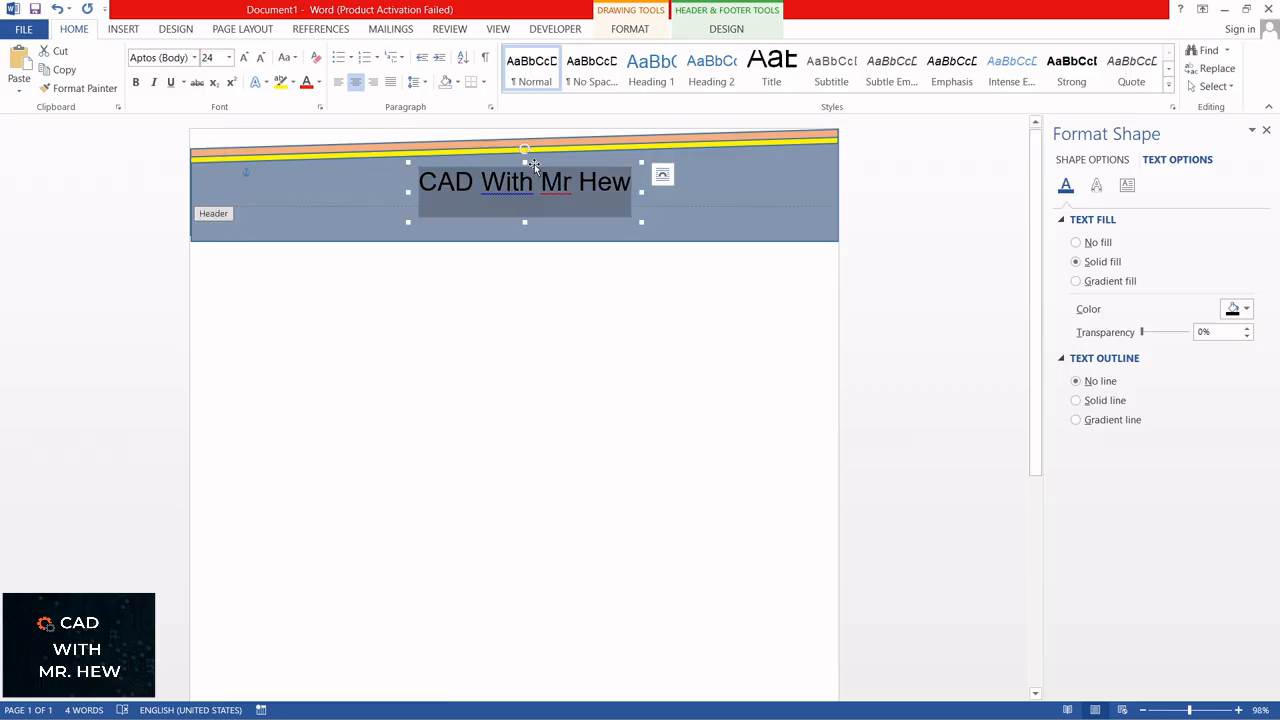
drag(534, 164, 534, 177)
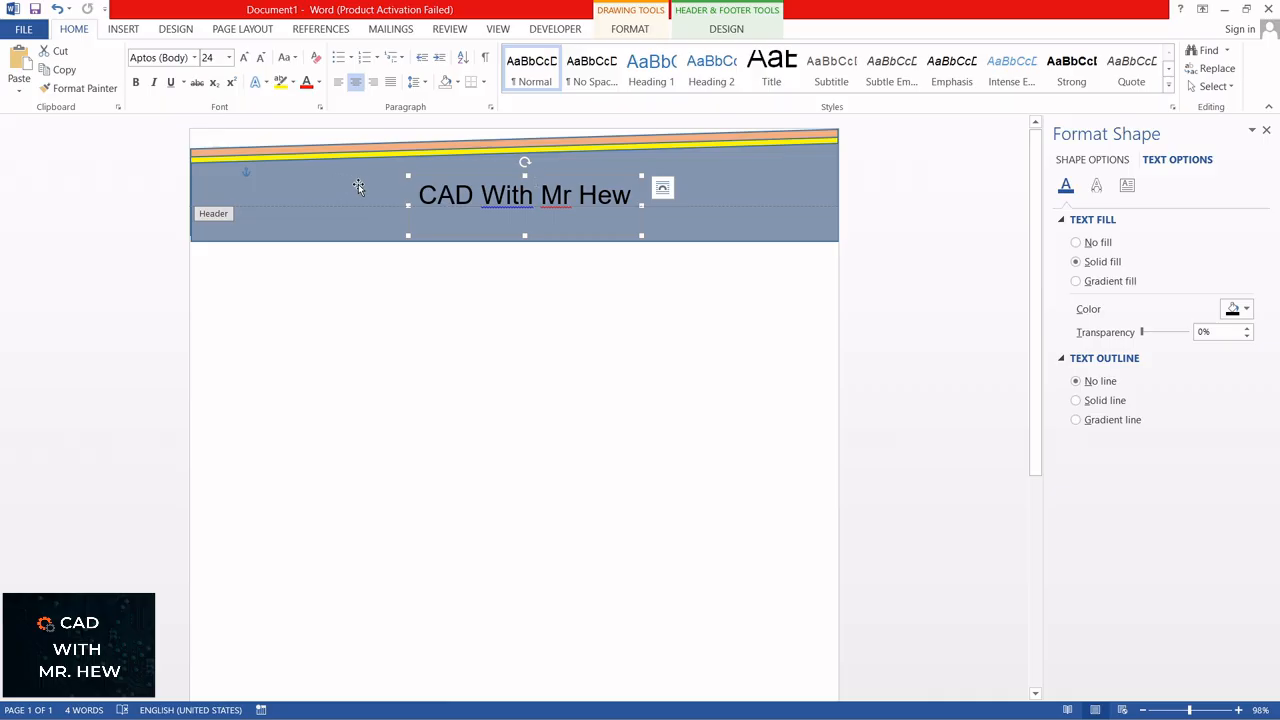
Step: Insert the picture "final YouTube photo FIXED" from Pictures Saved and shrink it to about 2.48 by 1.82 cm at the header band's right end
click(125, 30)
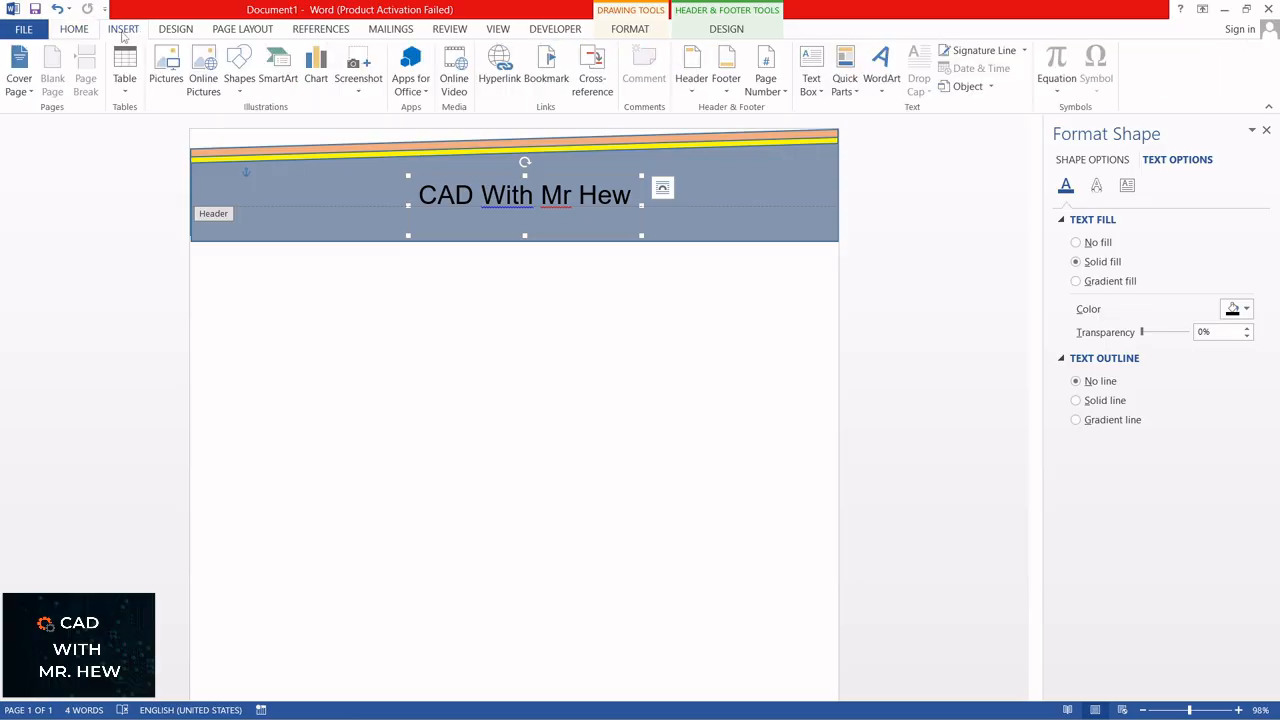
click(166, 70)
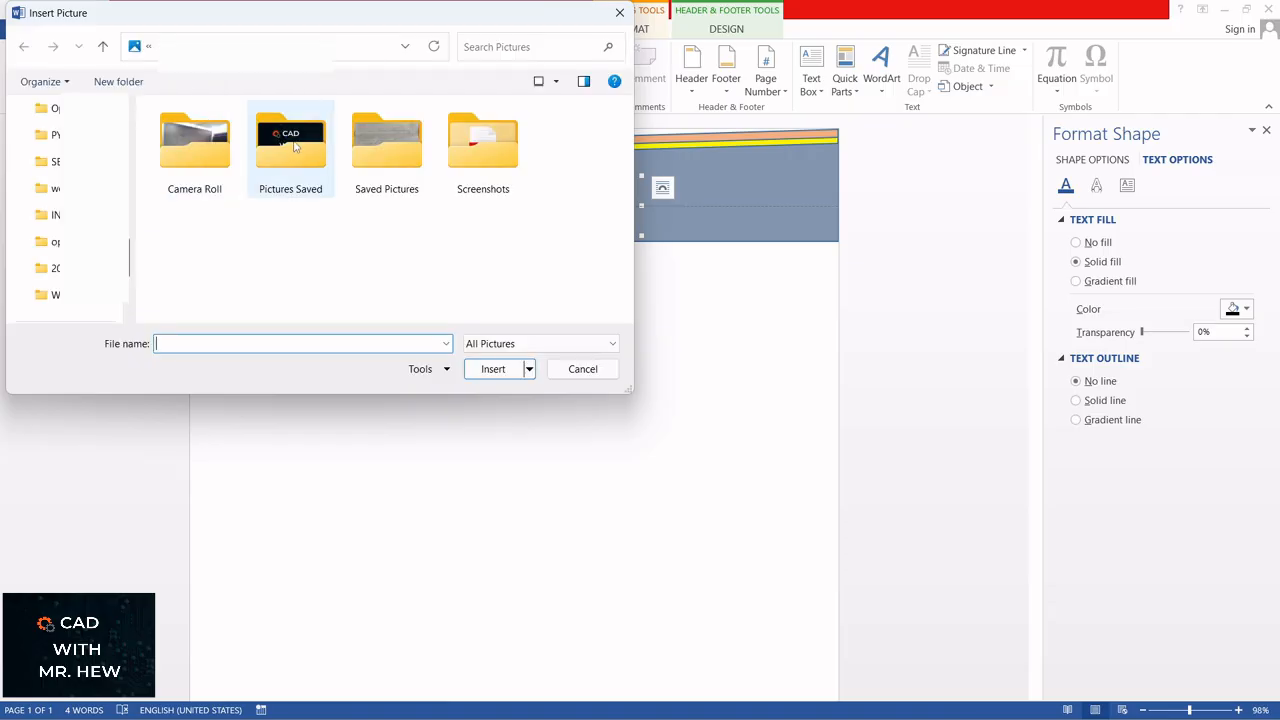
double_click(294, 145)
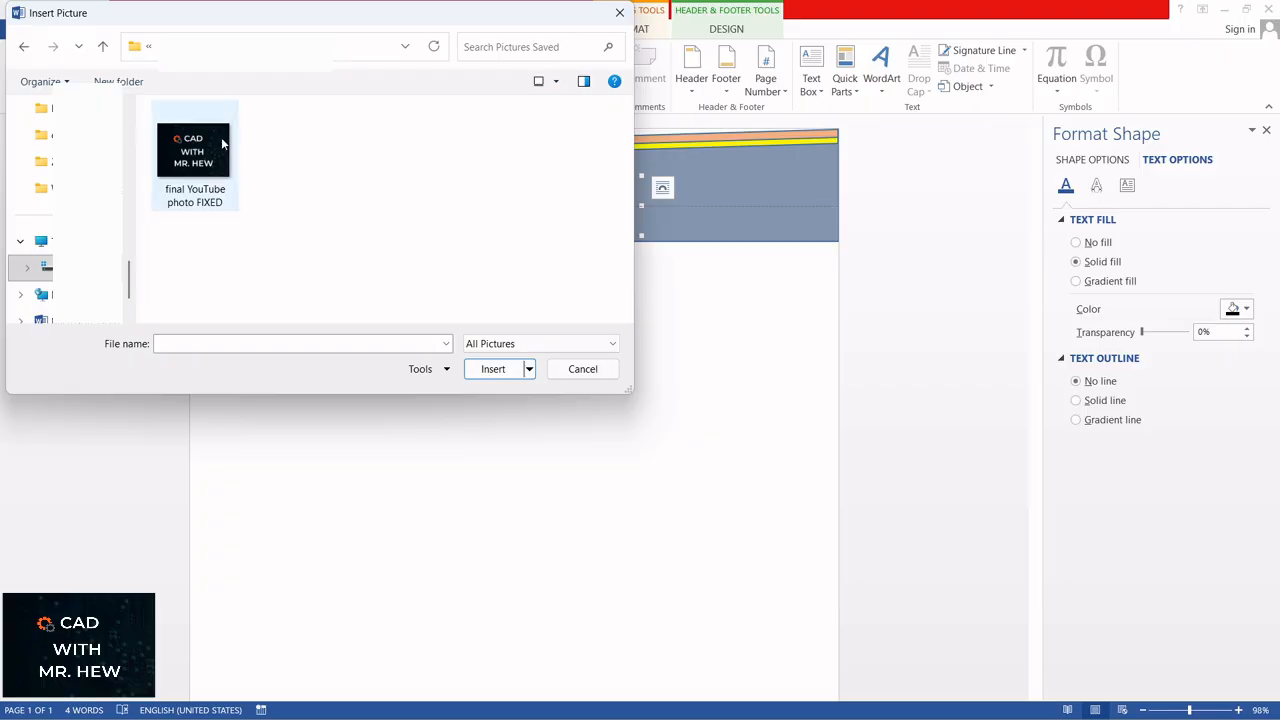
double_click(203, 152)
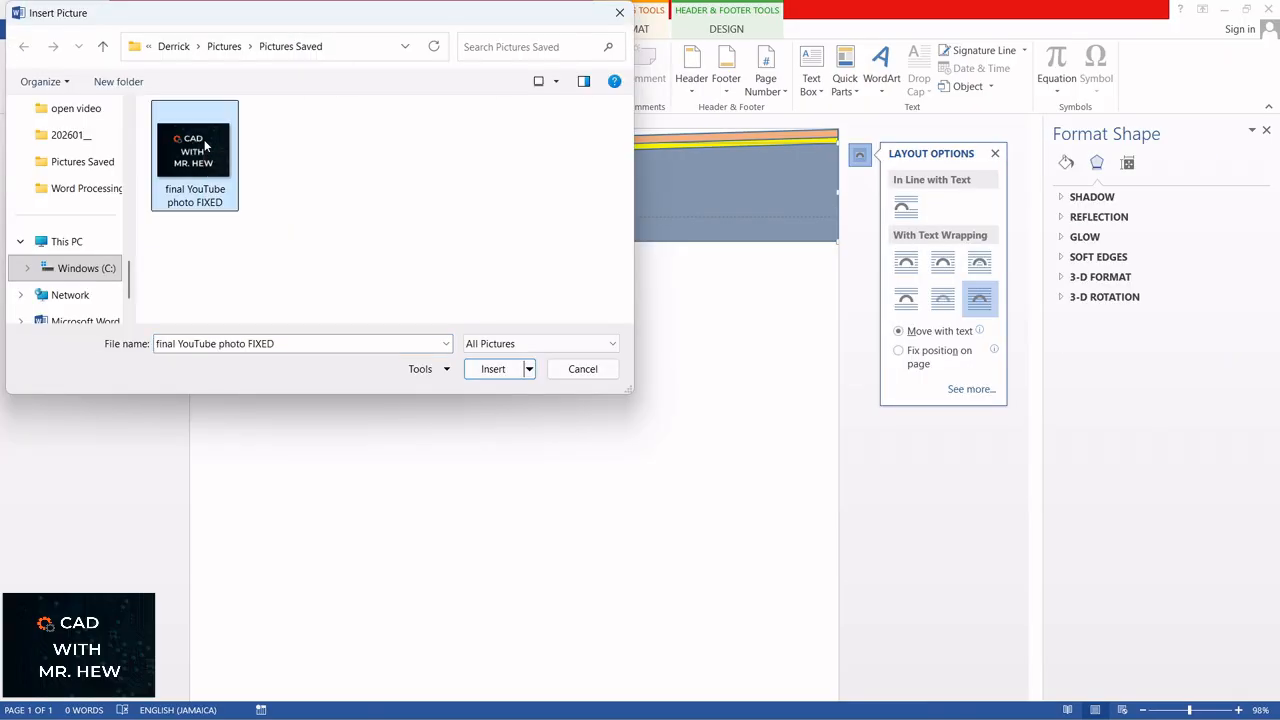
click(490, 370)
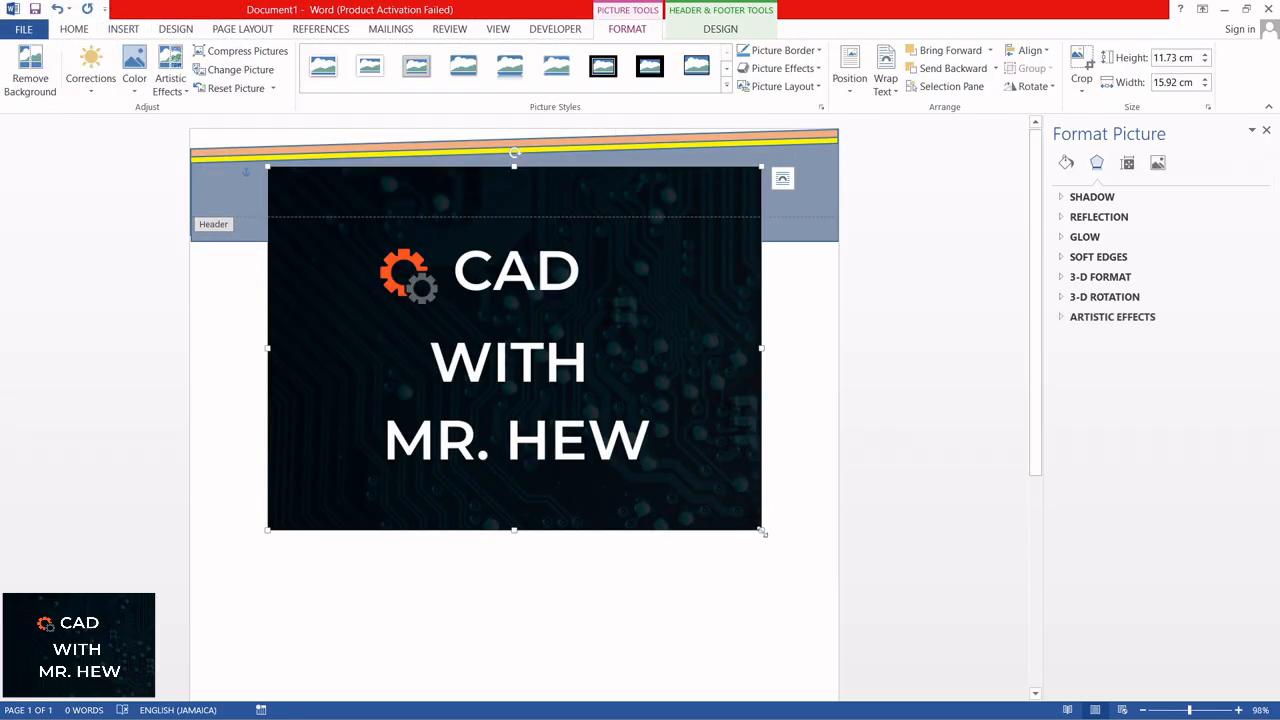
drag(760, 532, 800, 183)
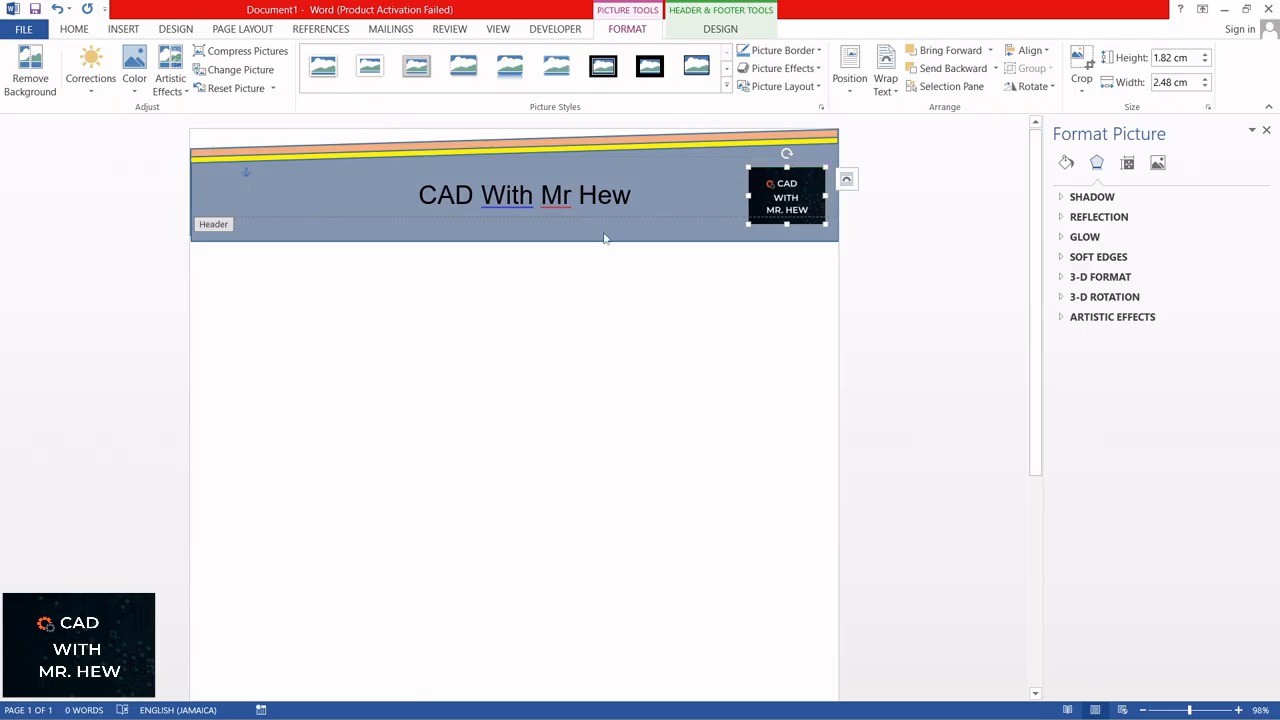
Step: Shorten the title text box by raising its lower edge to just below the title text
click(628, 196)
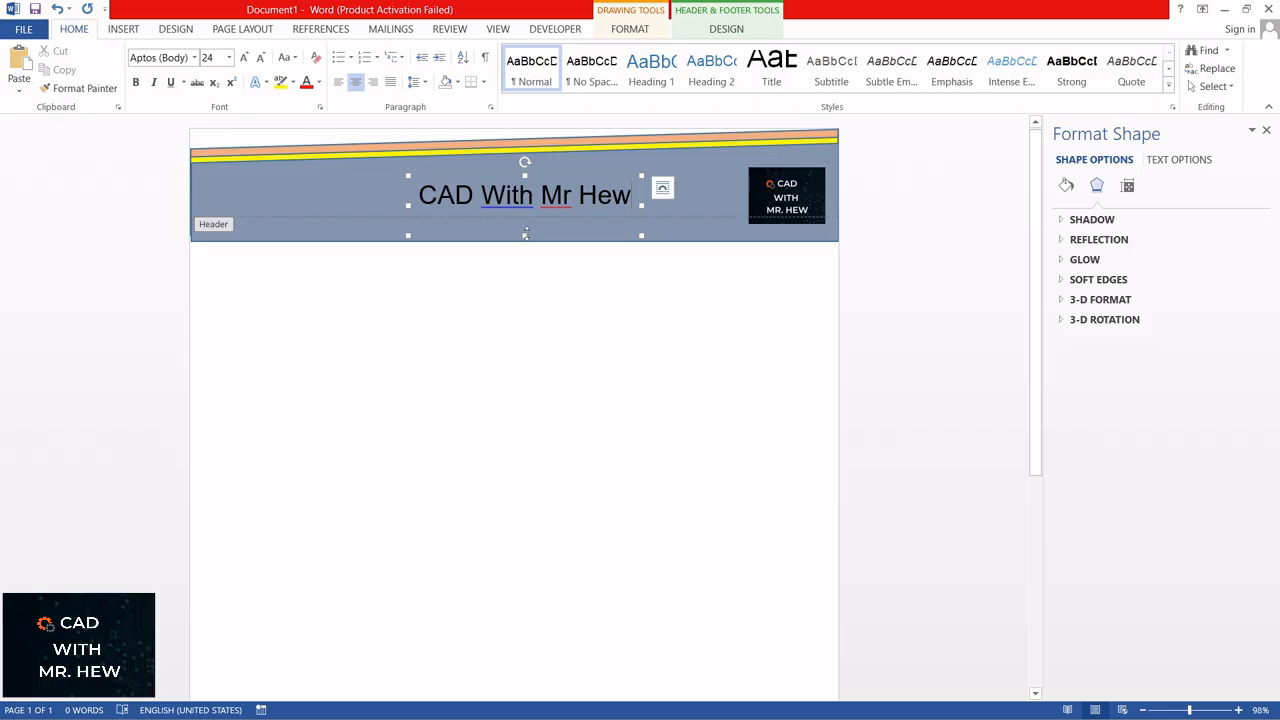
drag(524, 235, 524, 209)
click(522, 240)
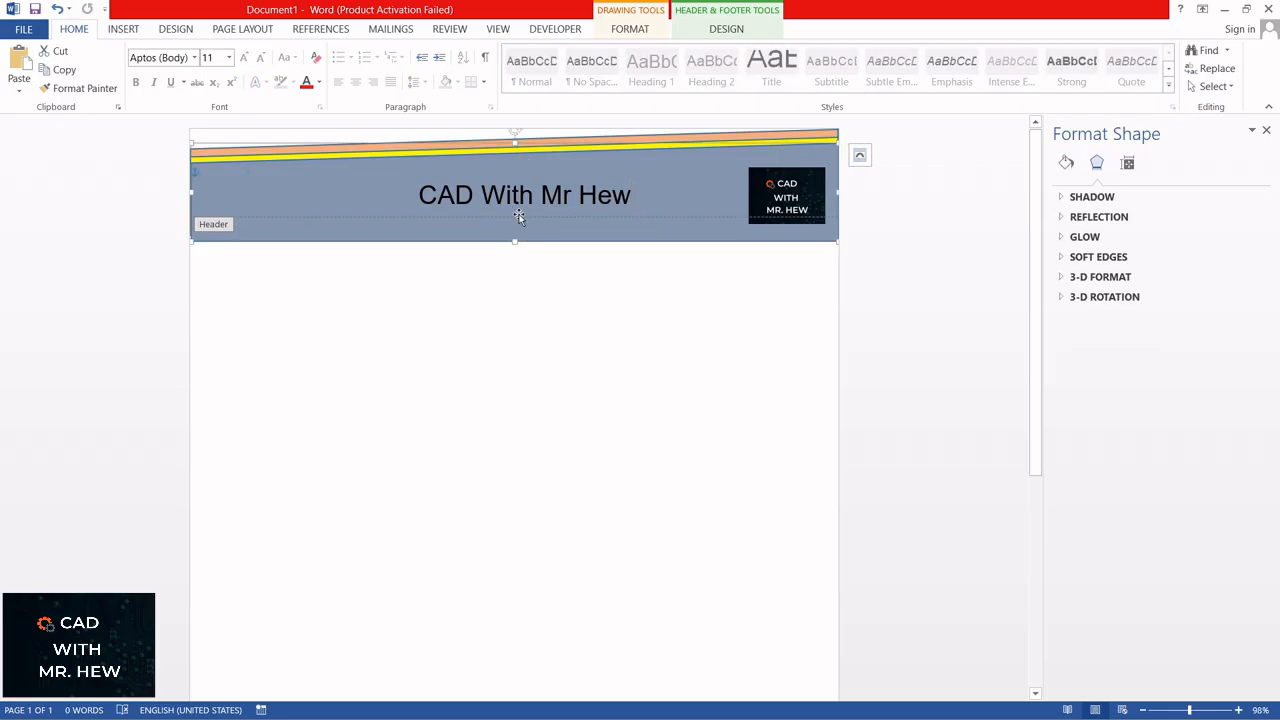
Step: Draw a second text box about 6.59 cm wide and 0.6 cm high directly below the header title
click(123, 29)
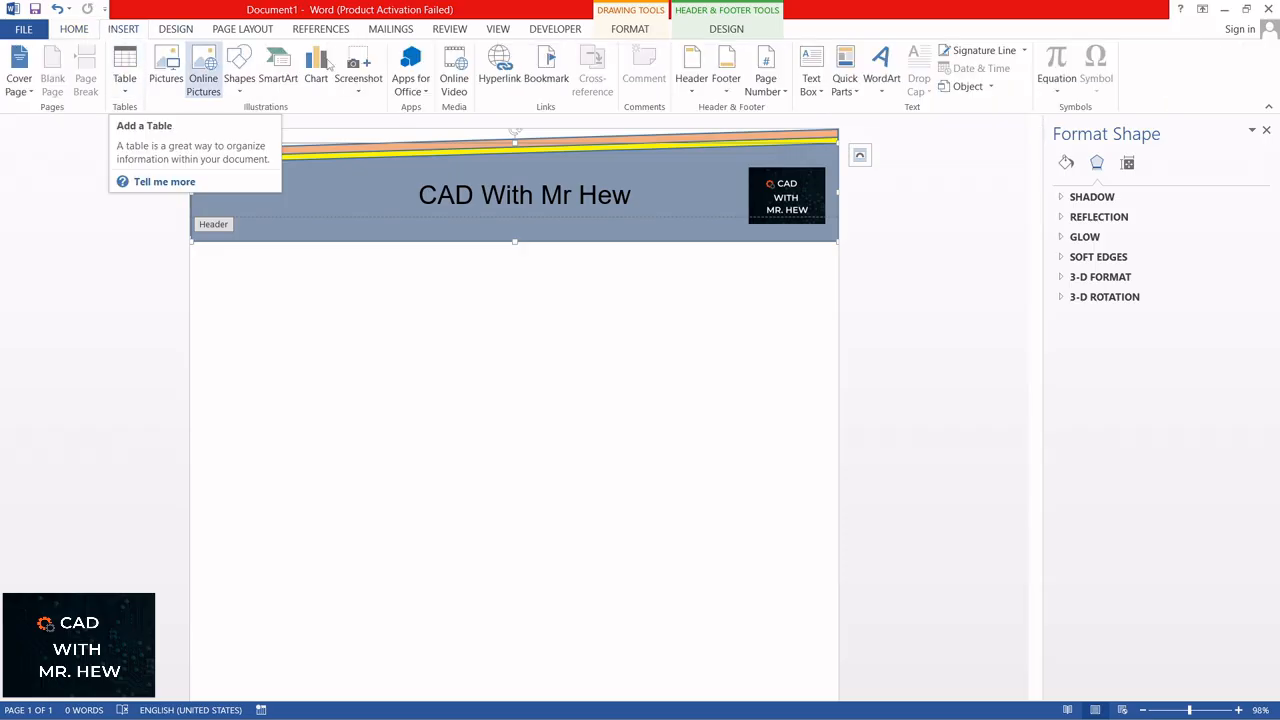
click(811, 80)
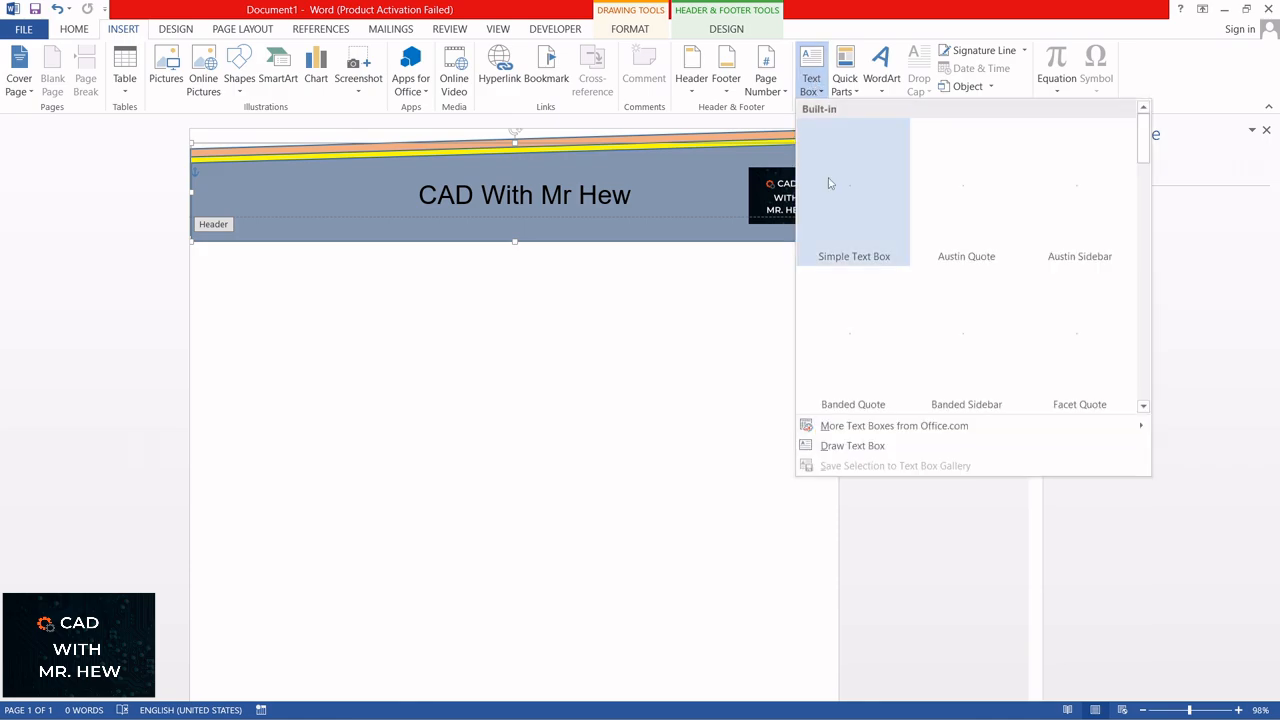
click(848, 450)
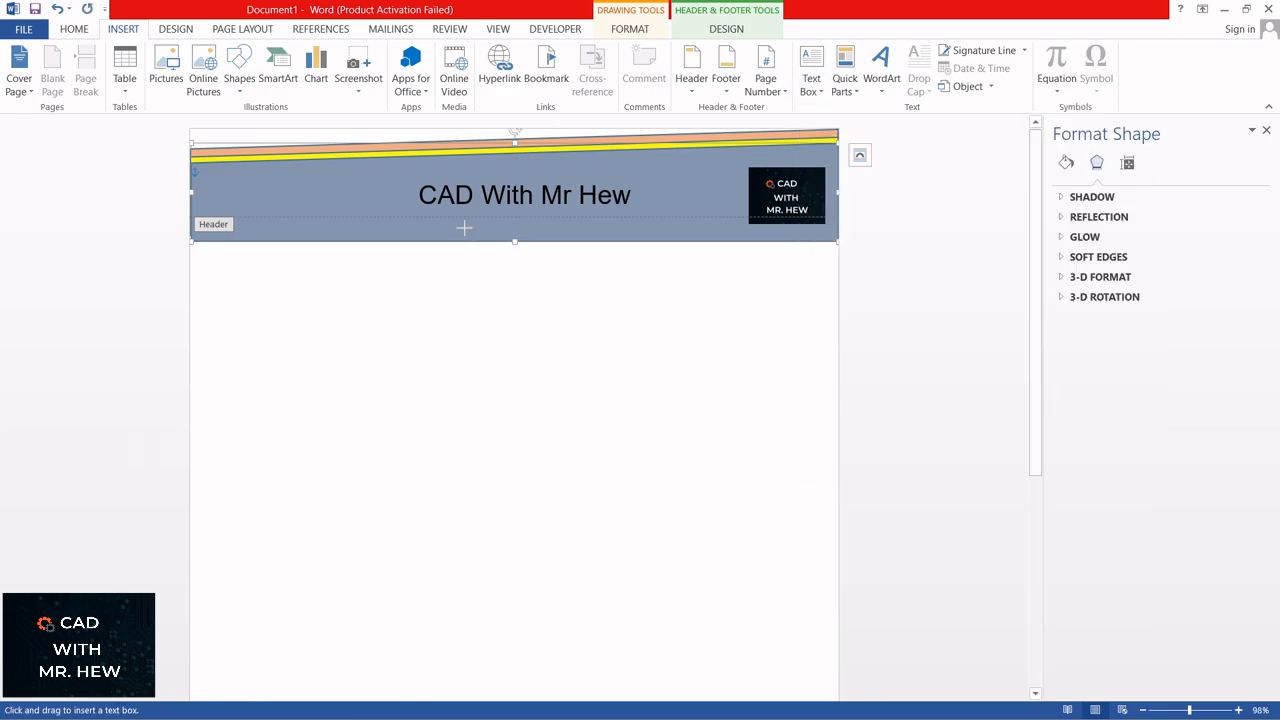
drag(423, 218, 628, 234)
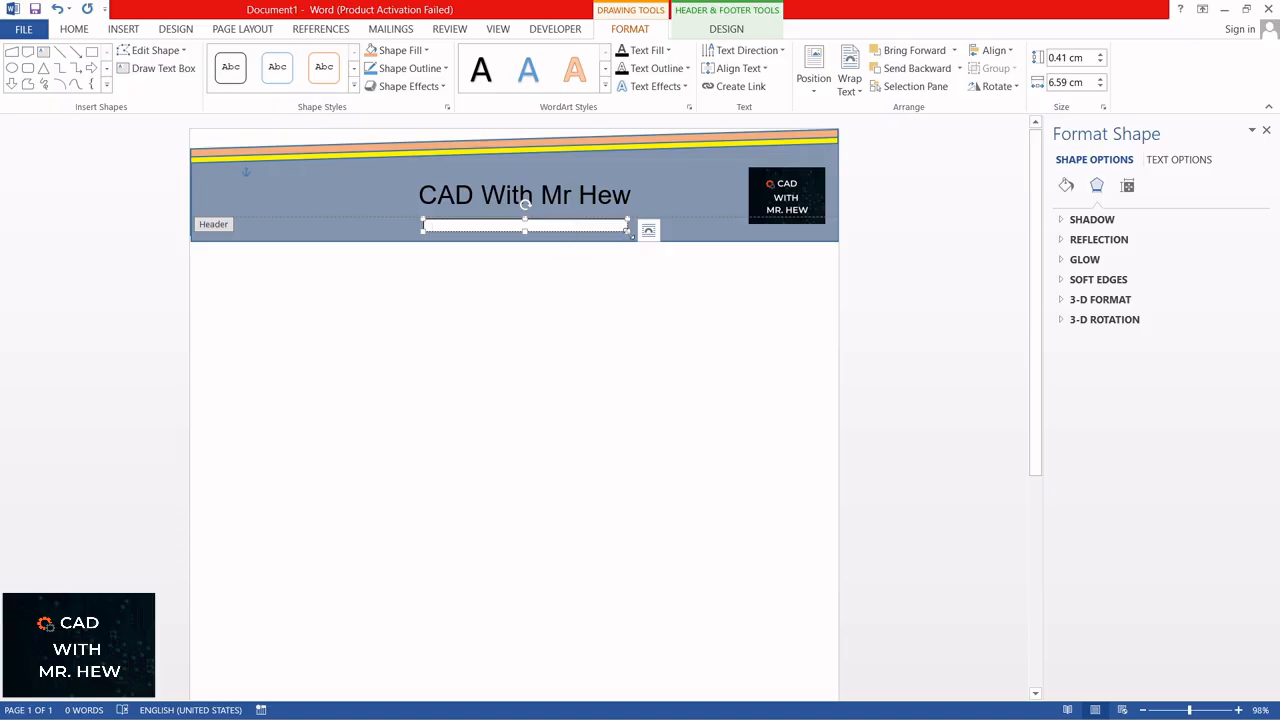
drag(628, 230, 628, 237)
click(594, 229)
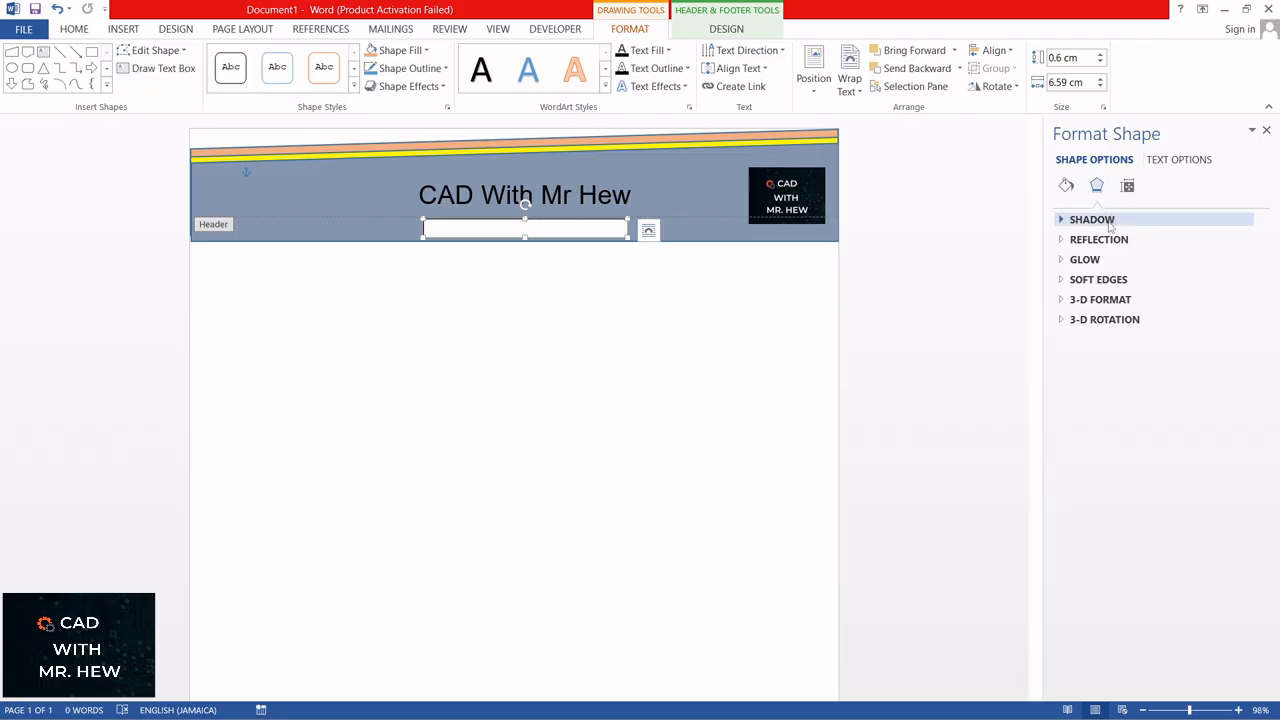
Step: Remove the small text box's outline and fill it with the header band's medium blue-gray theme colour
click(1066, 186)
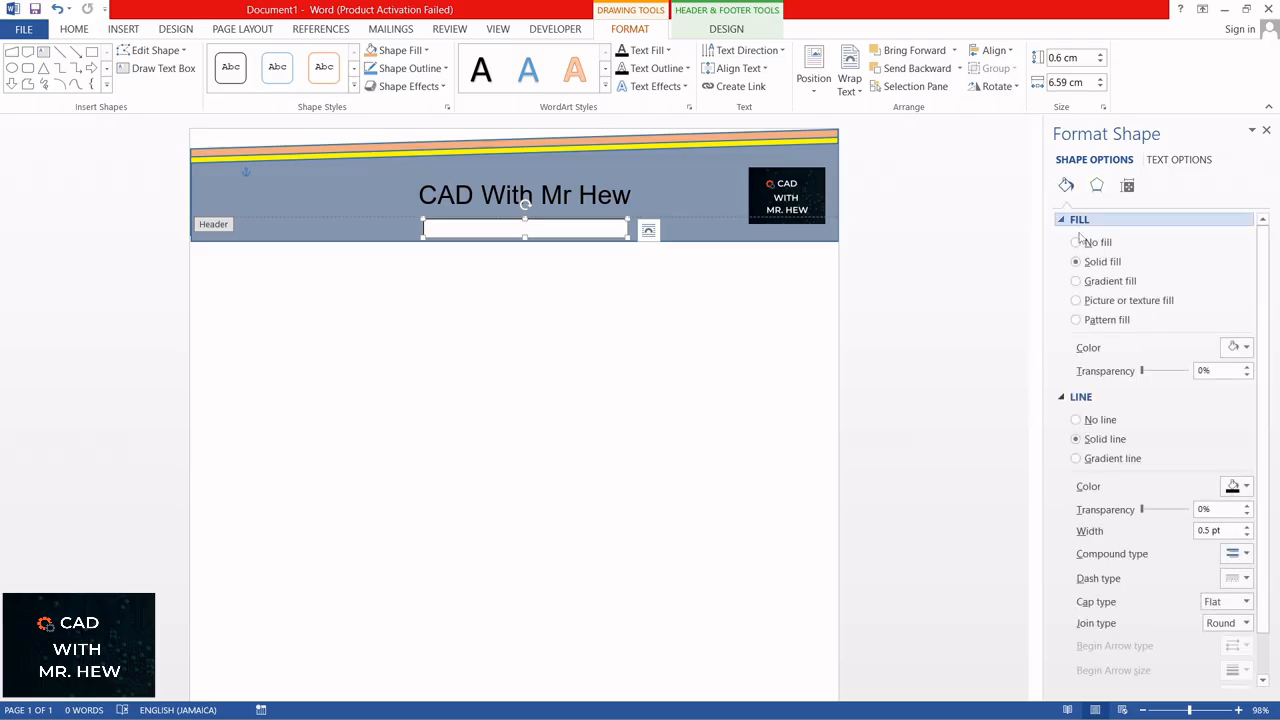
click(1076, 420)
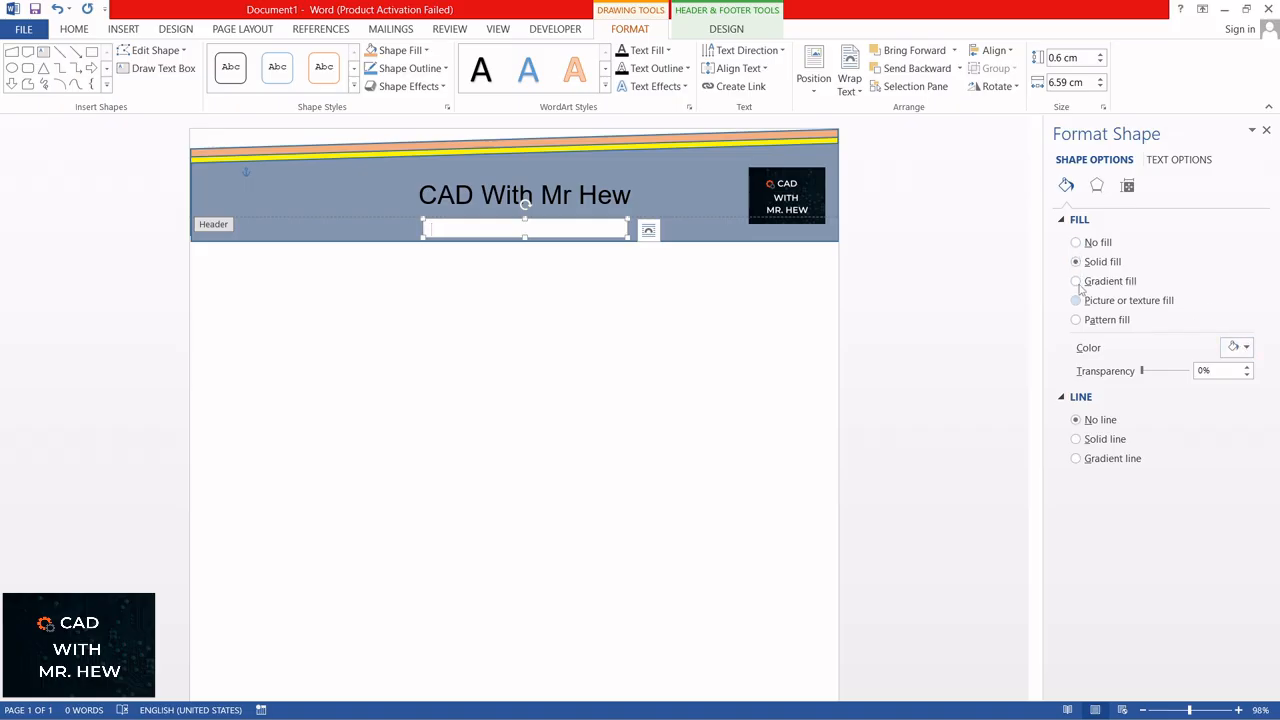
click(1247, 349)
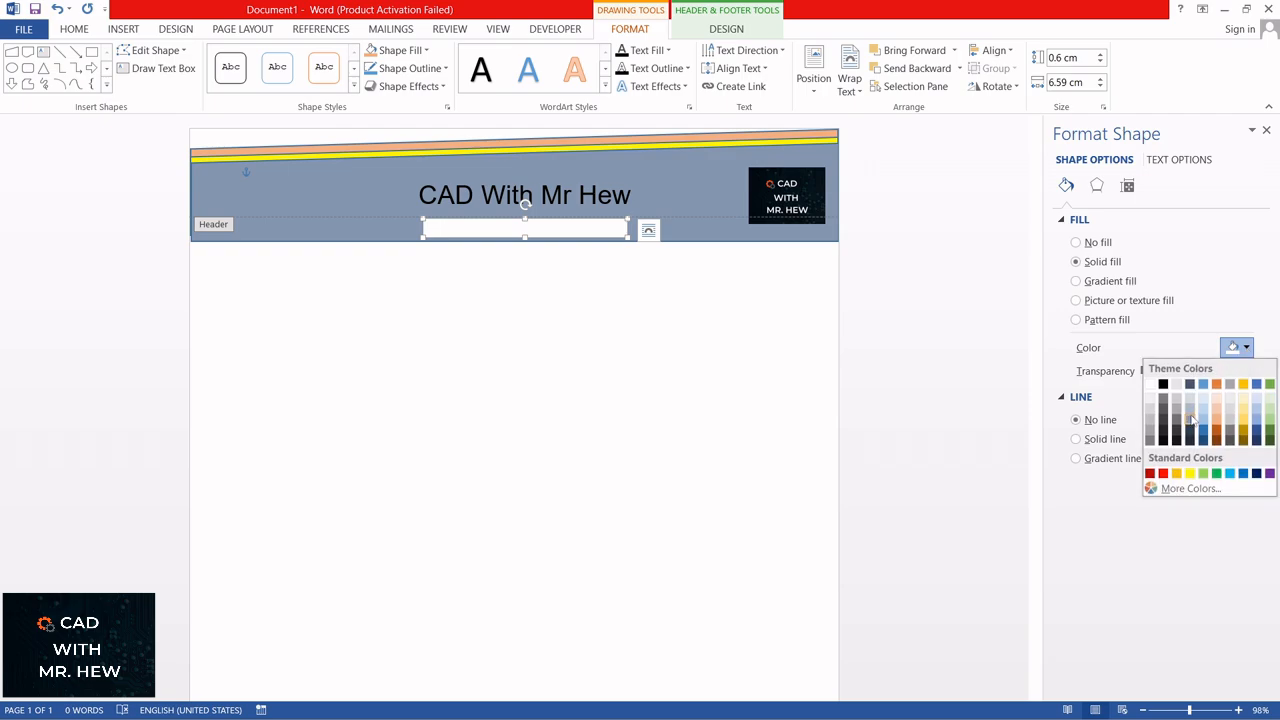
key(Escape)
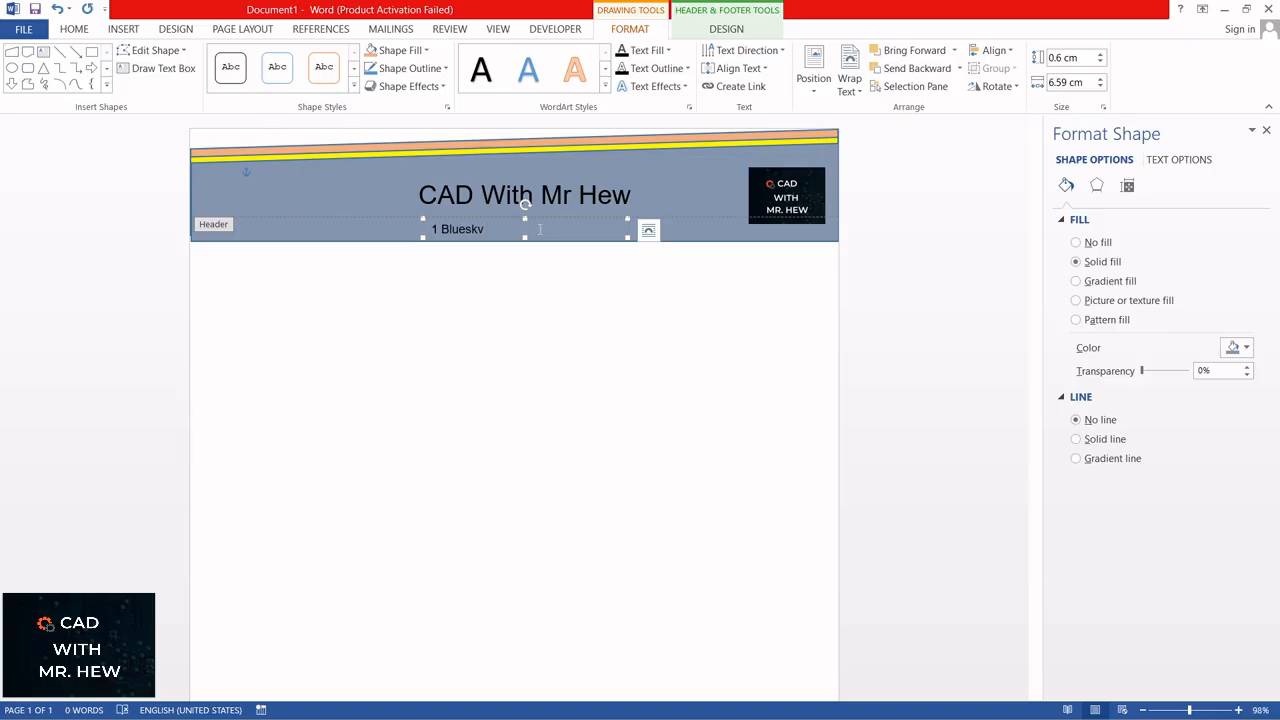
Step: Enter the street address, town and state in the small text box below the header title
text(a)
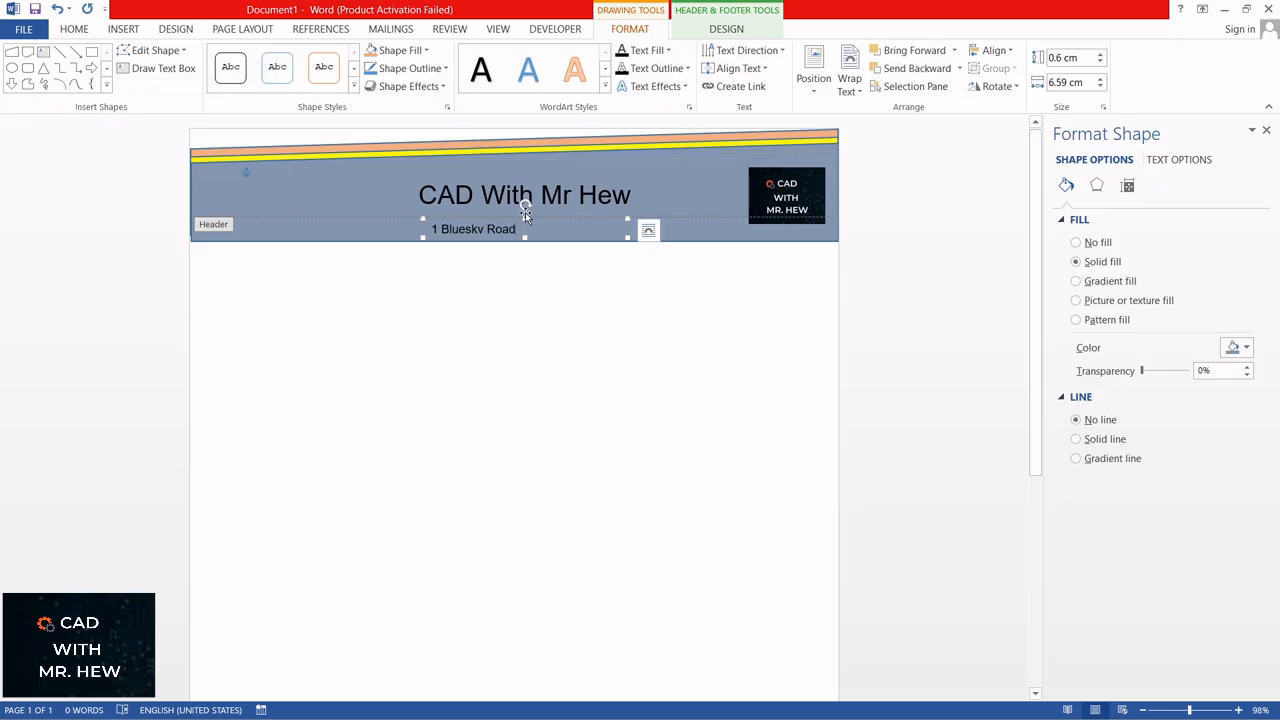
text(d.)
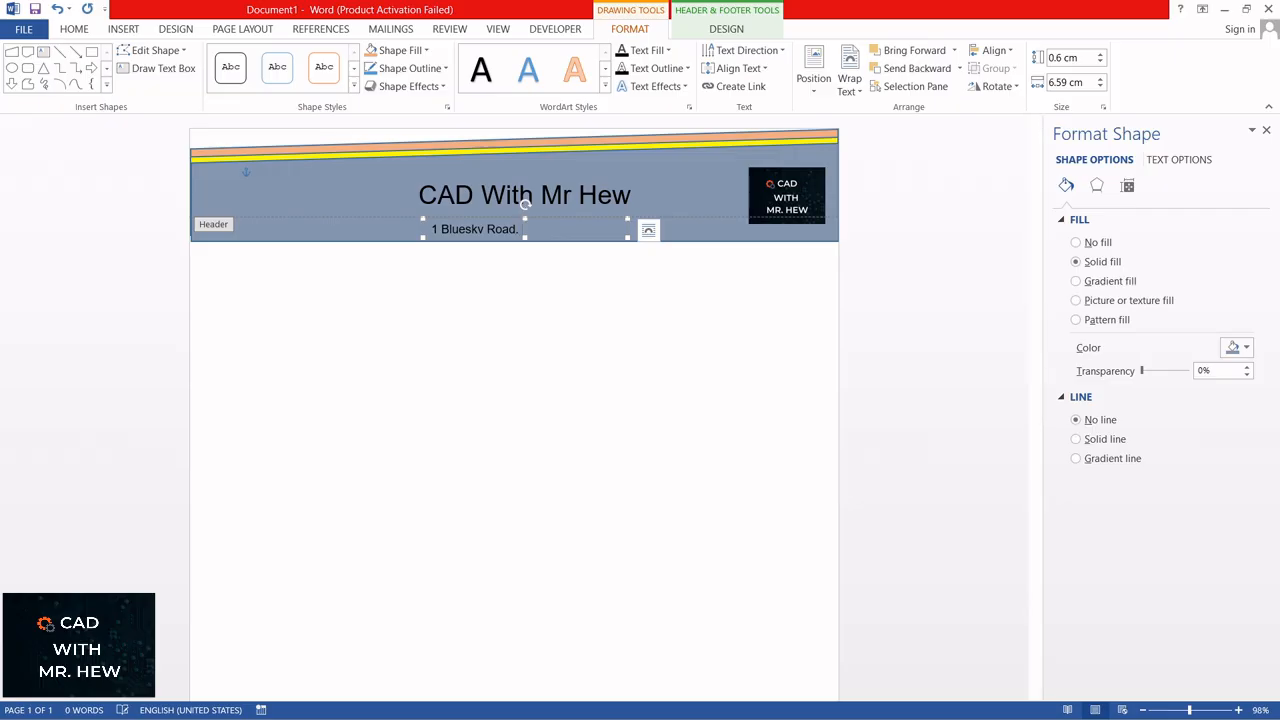
text( M)
key(BackSpace)
text(New Town. New)
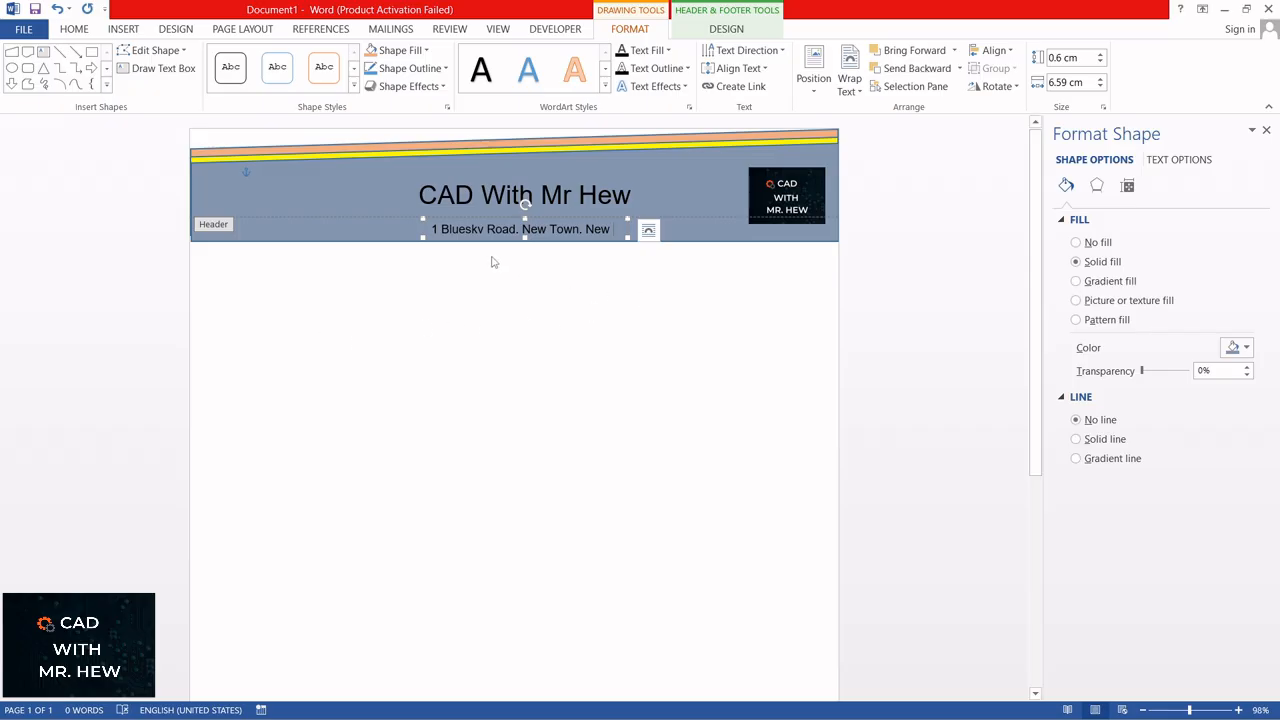
Step: Enlarge the address text box to about 7.99 by 0.69 cm and line it up centrally with the title box above it
drag(423, 235, 381, 244)
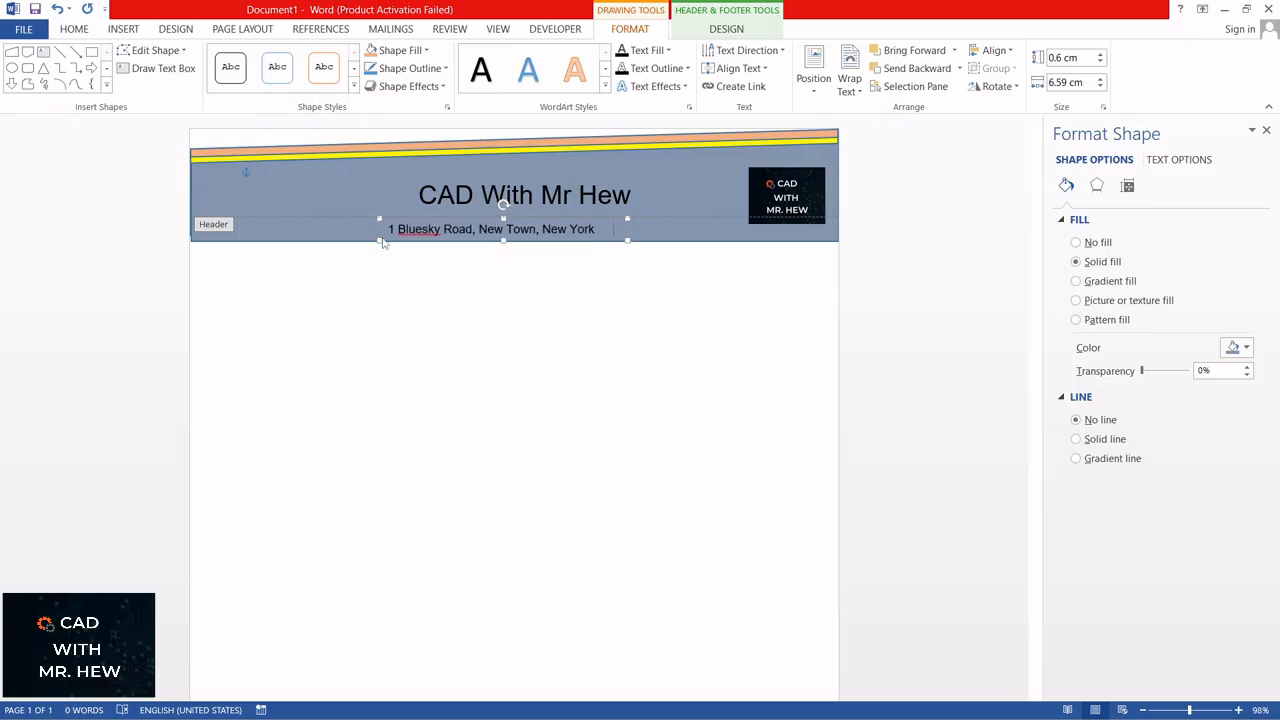
drag(532, 220, 547, 214)
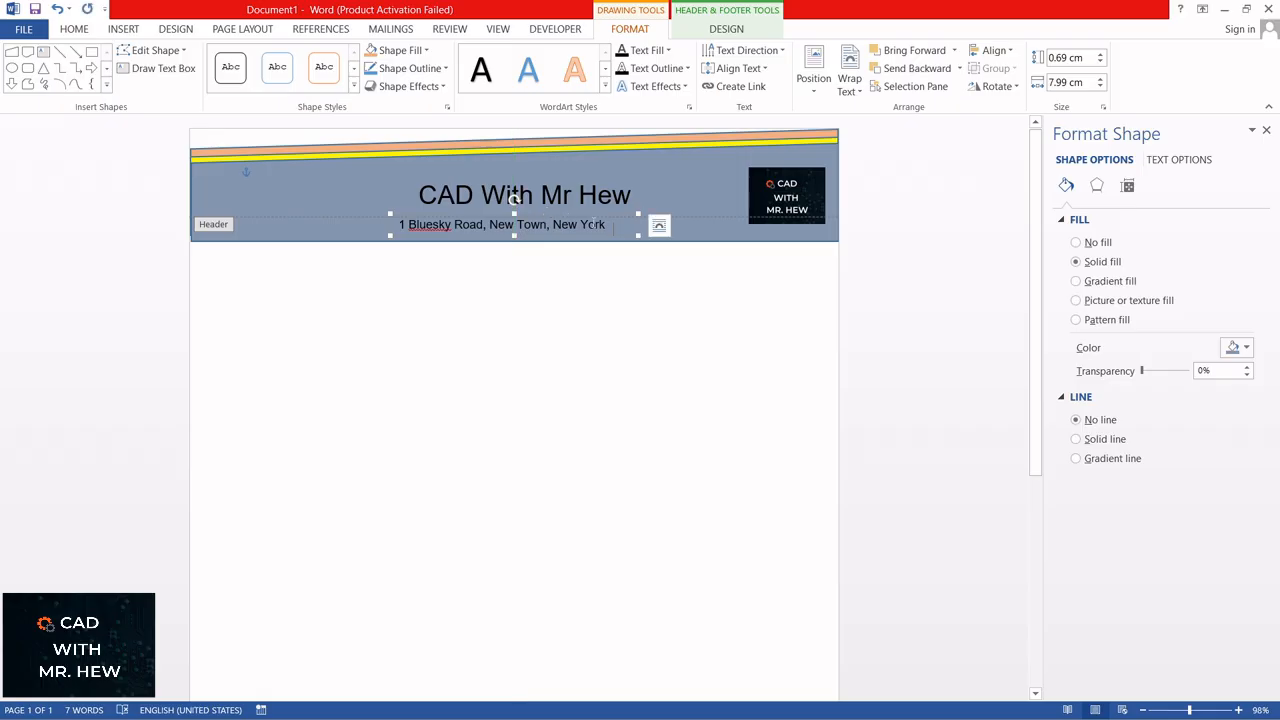
click(569, 176)
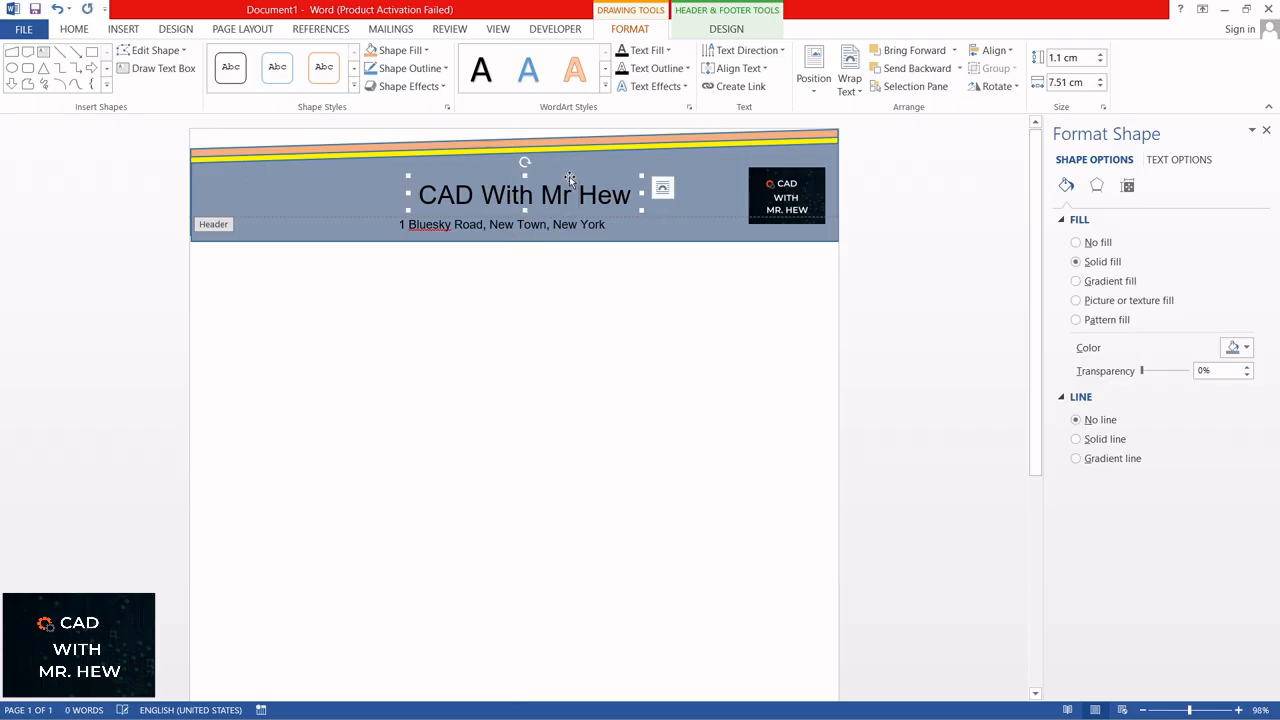
drag(571, 176, 560, 176)
Step: Centre the address line within its text box
click(562, 225)
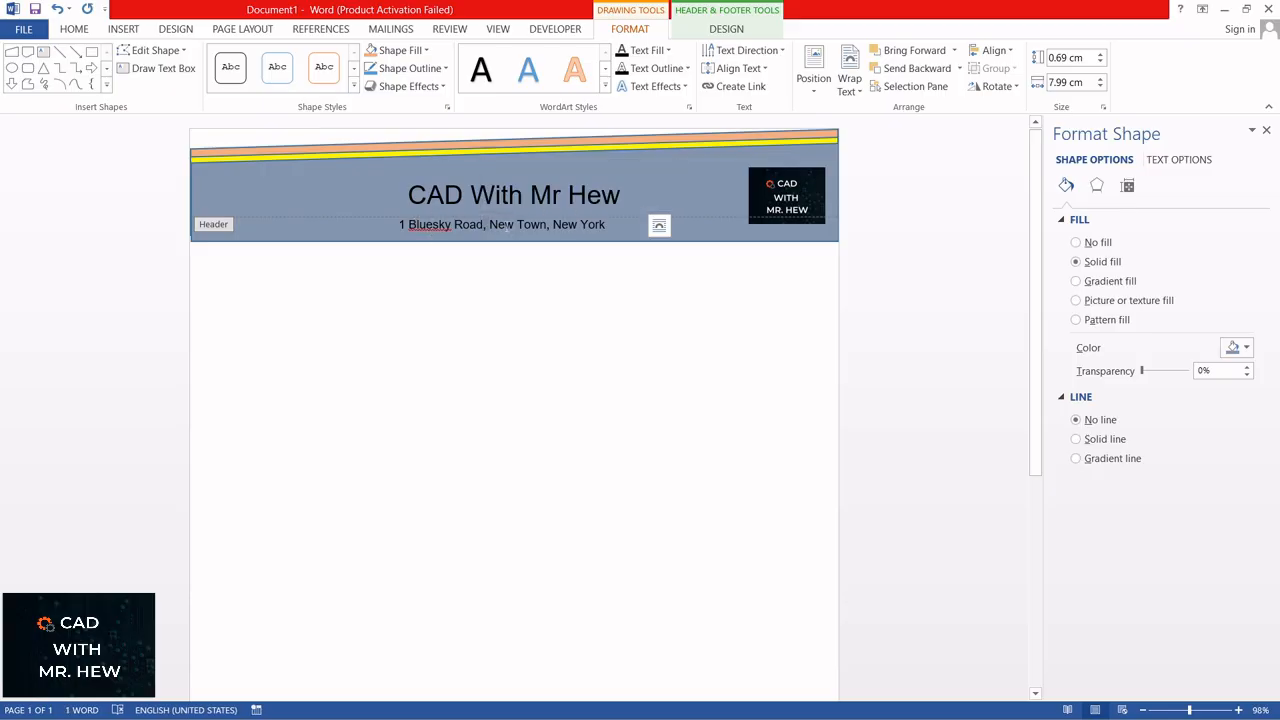
click(76, 30)
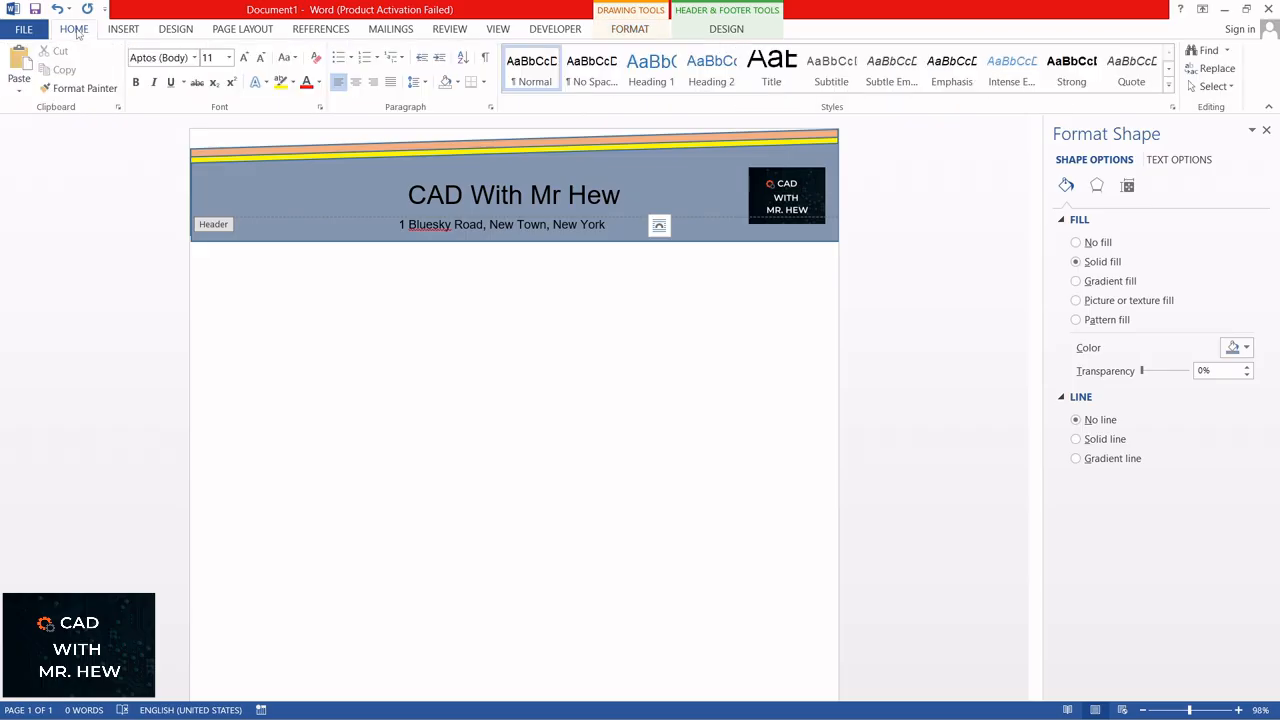
click(355, 82)
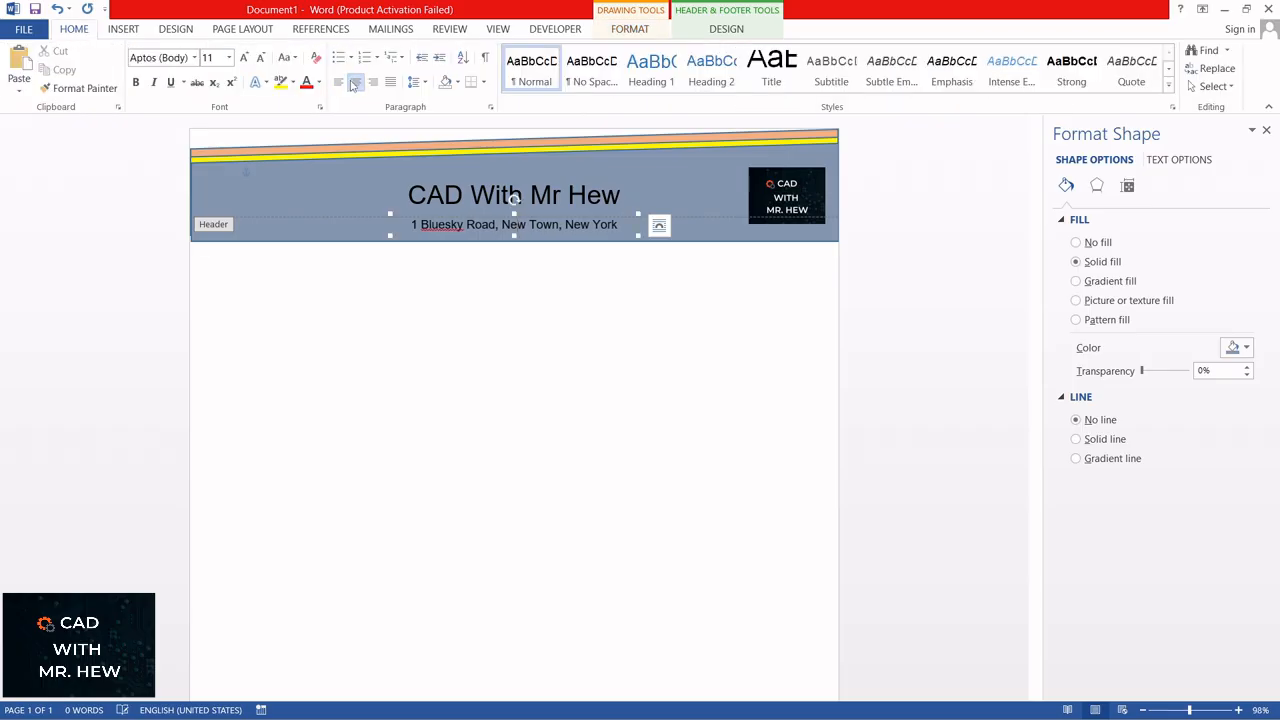
Step: Set the whole address line's font size to 14
click(513, 196)
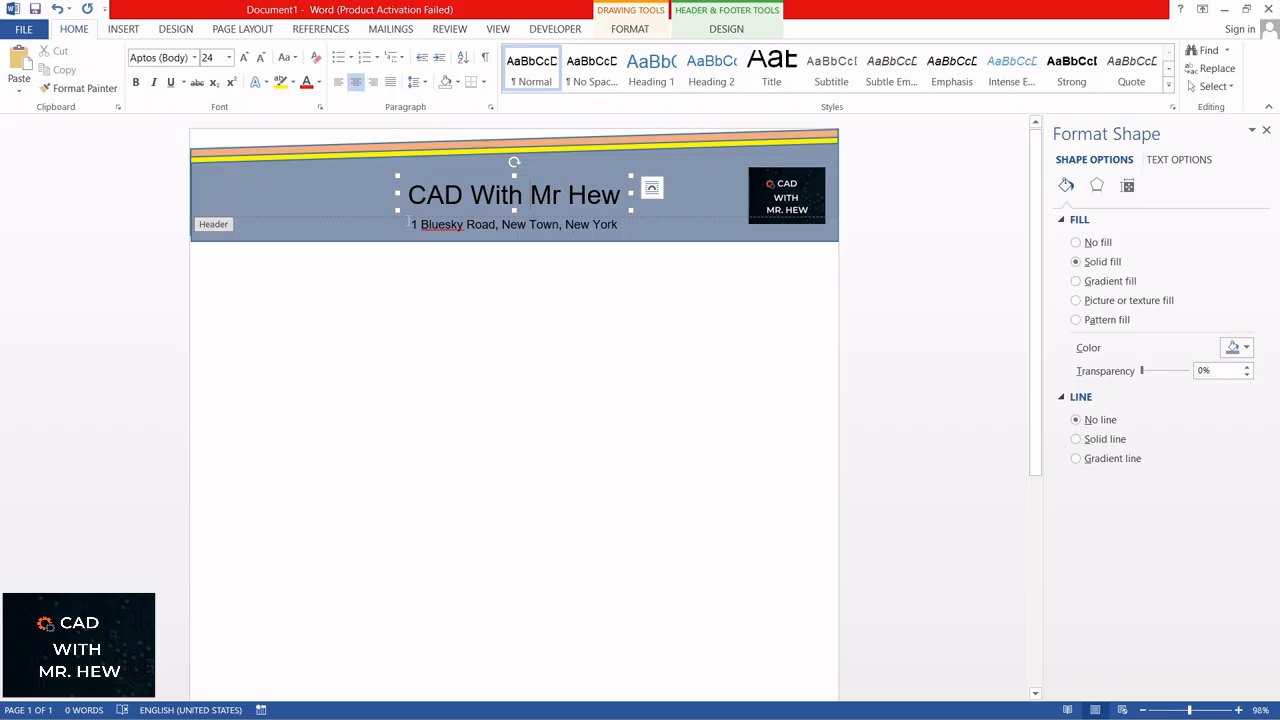
drag(412, 224, 614, 229)
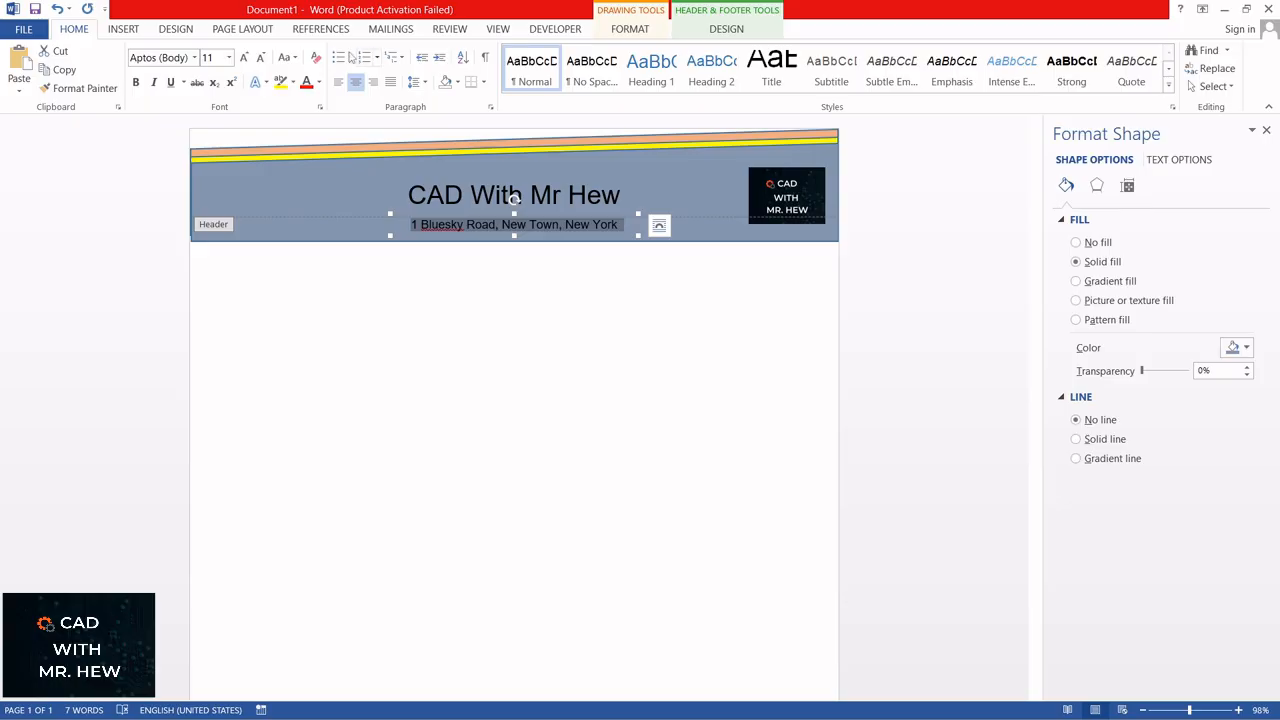
click(229, 58)
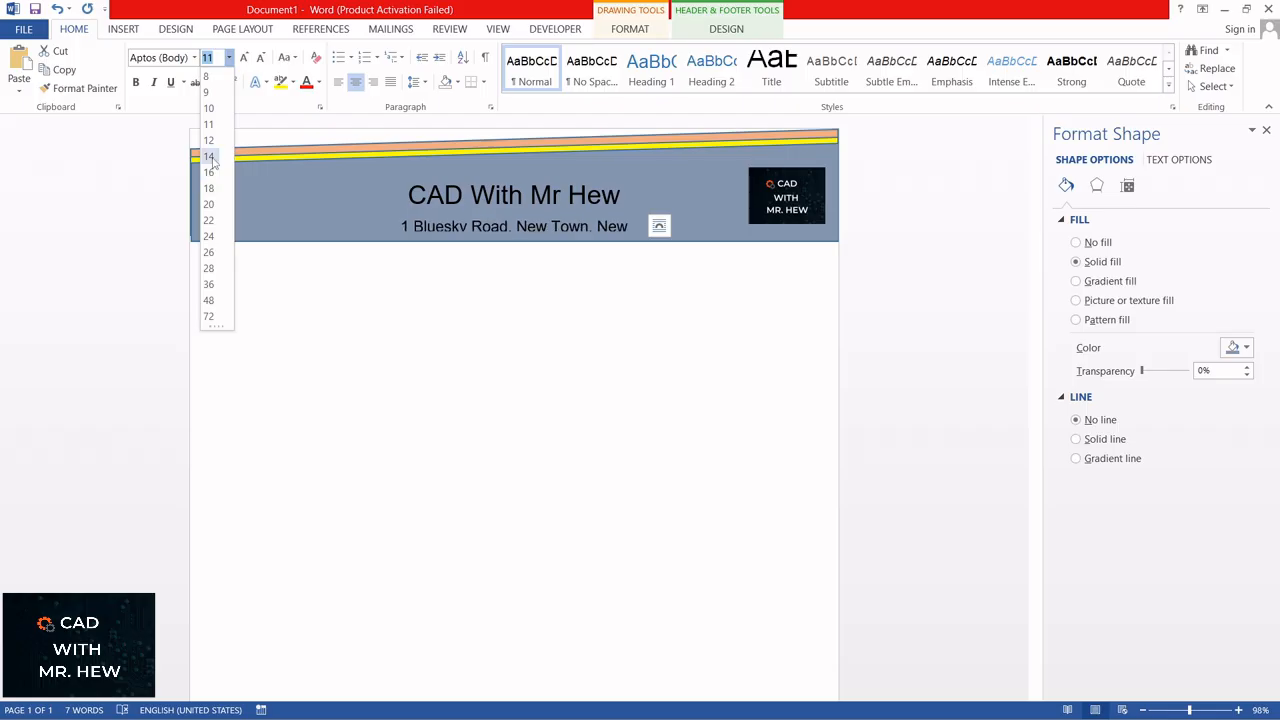
key(Escape)
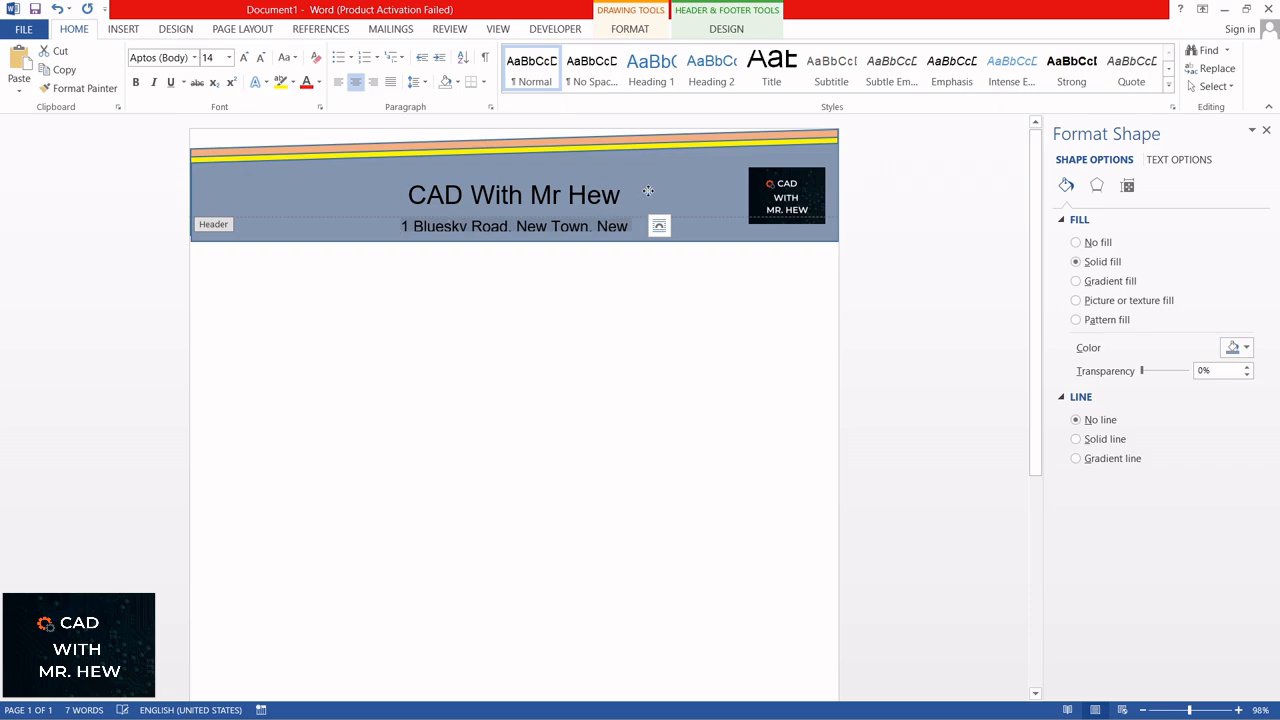
Step: Enlarge the address text box so the whole address fits on one line, and nudge the blue-gray header band slightly down
click(648, 226)
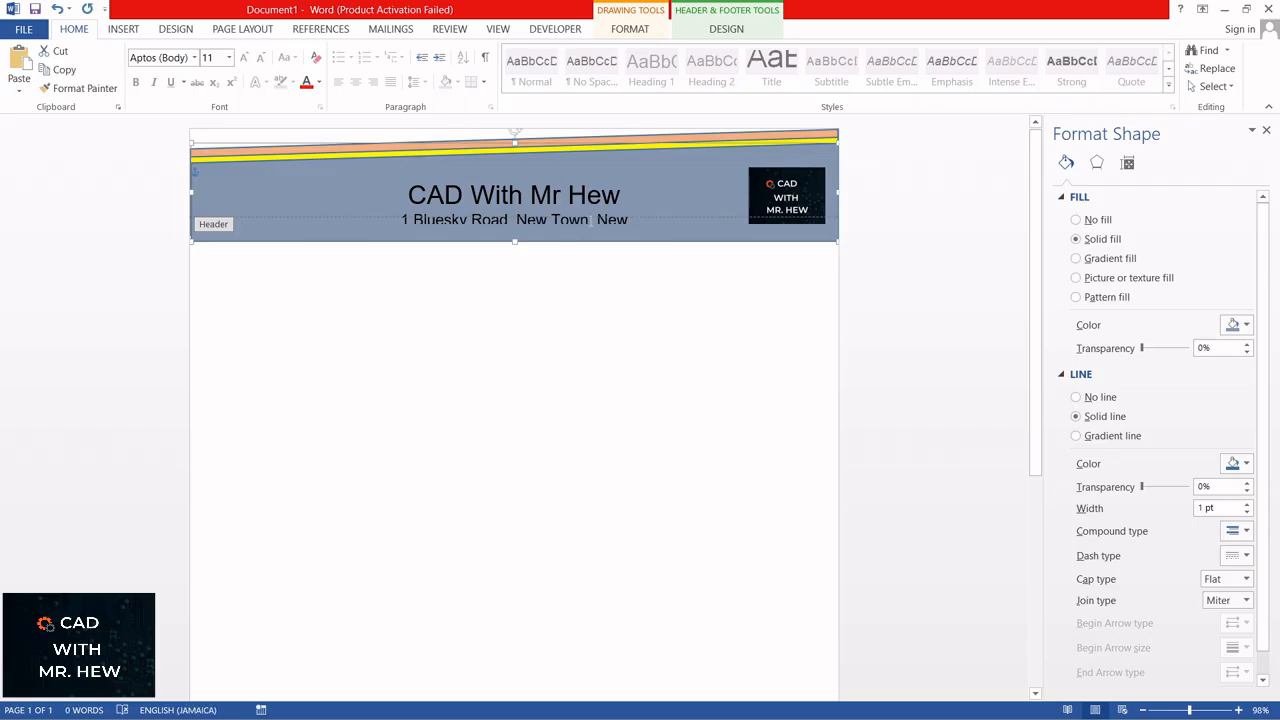
click(591, 221)
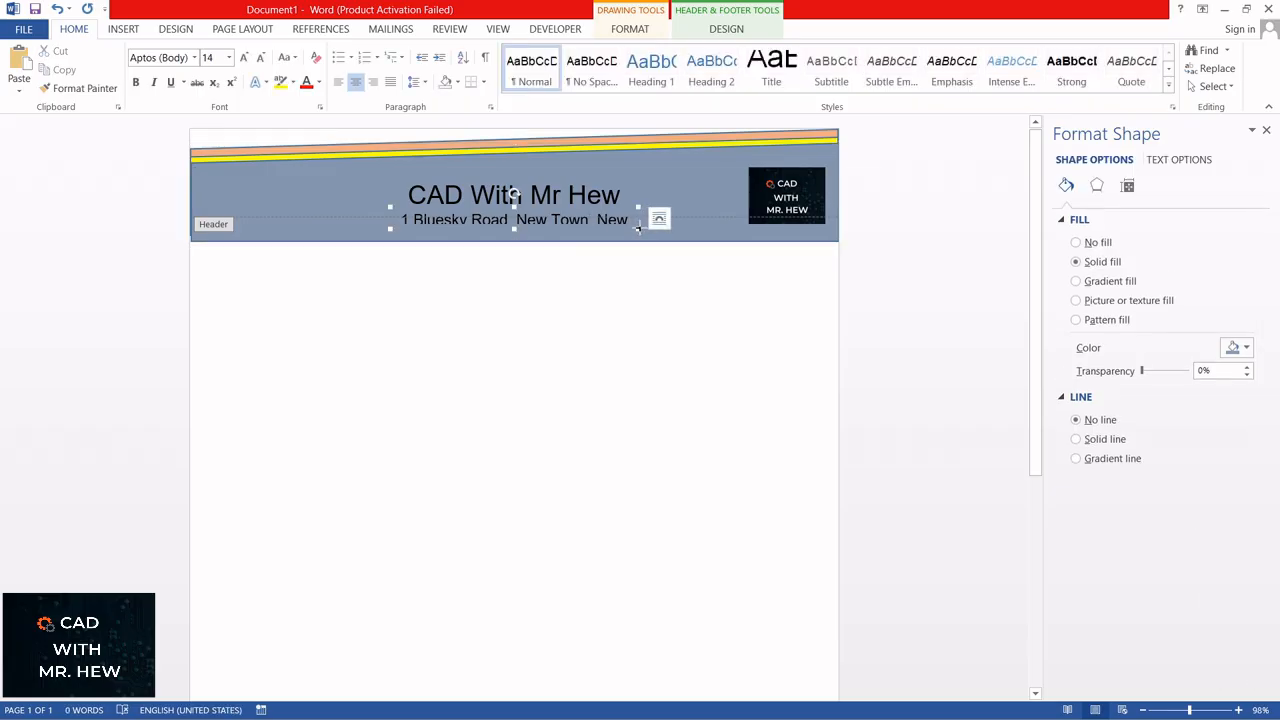
mouse_move(637, 228)
mouse_down()
mouse_move(673, 234)
mouse_move(633, 206)
mouse_up()
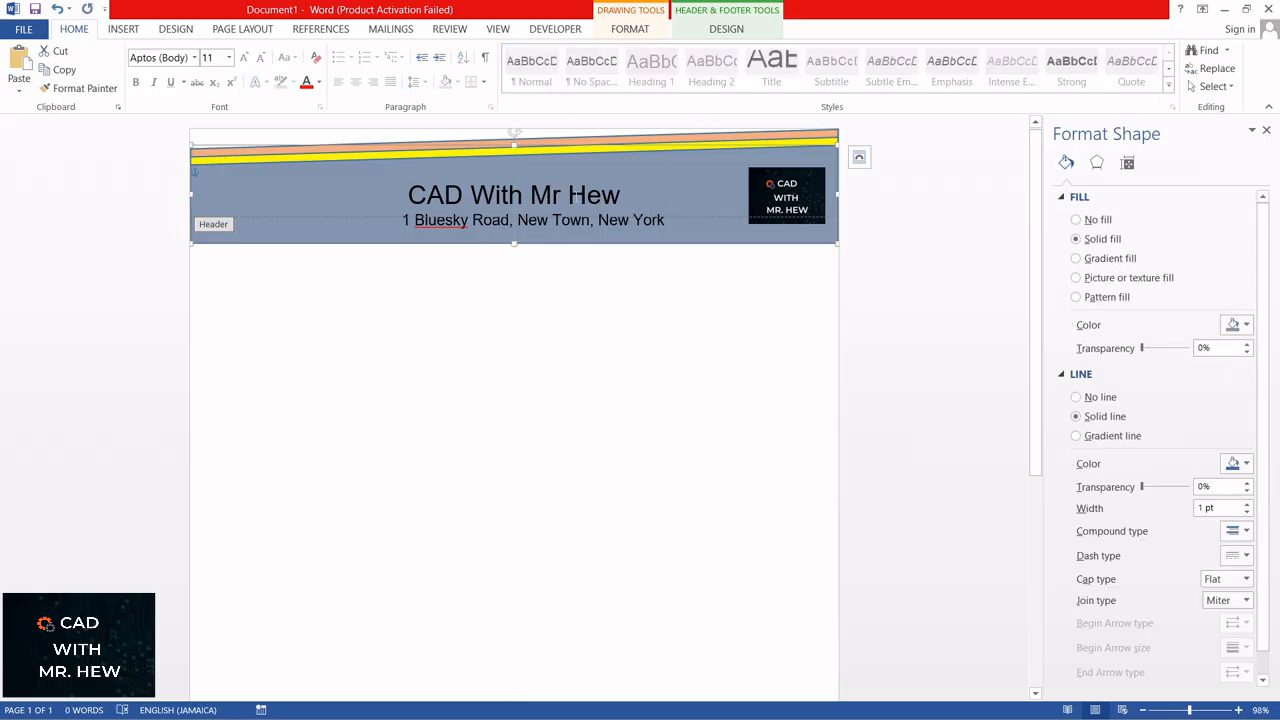
click(565, 168)
drag(565, 164, 565, 172)
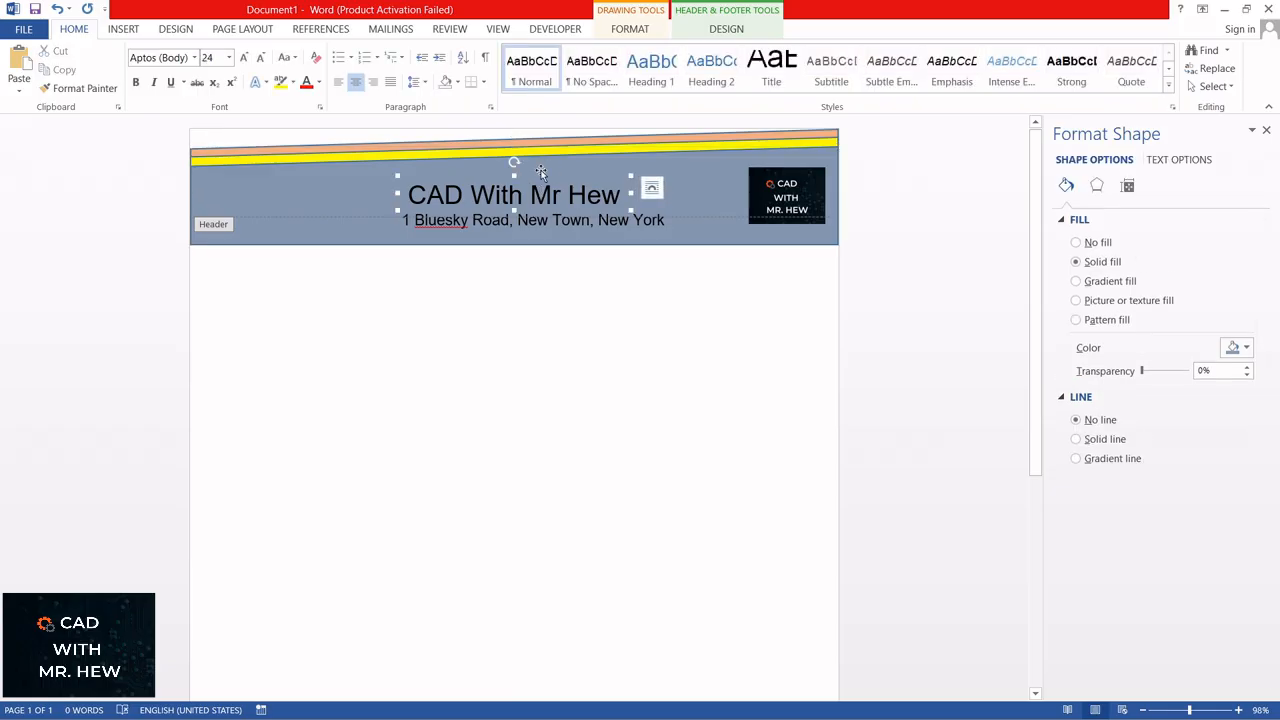
Step: Move the title text box slightly up and centre the address text box beneath it
click(541, 171)
drag(543, 171, 519, 160)
click(533, 195)
click(534, 210)
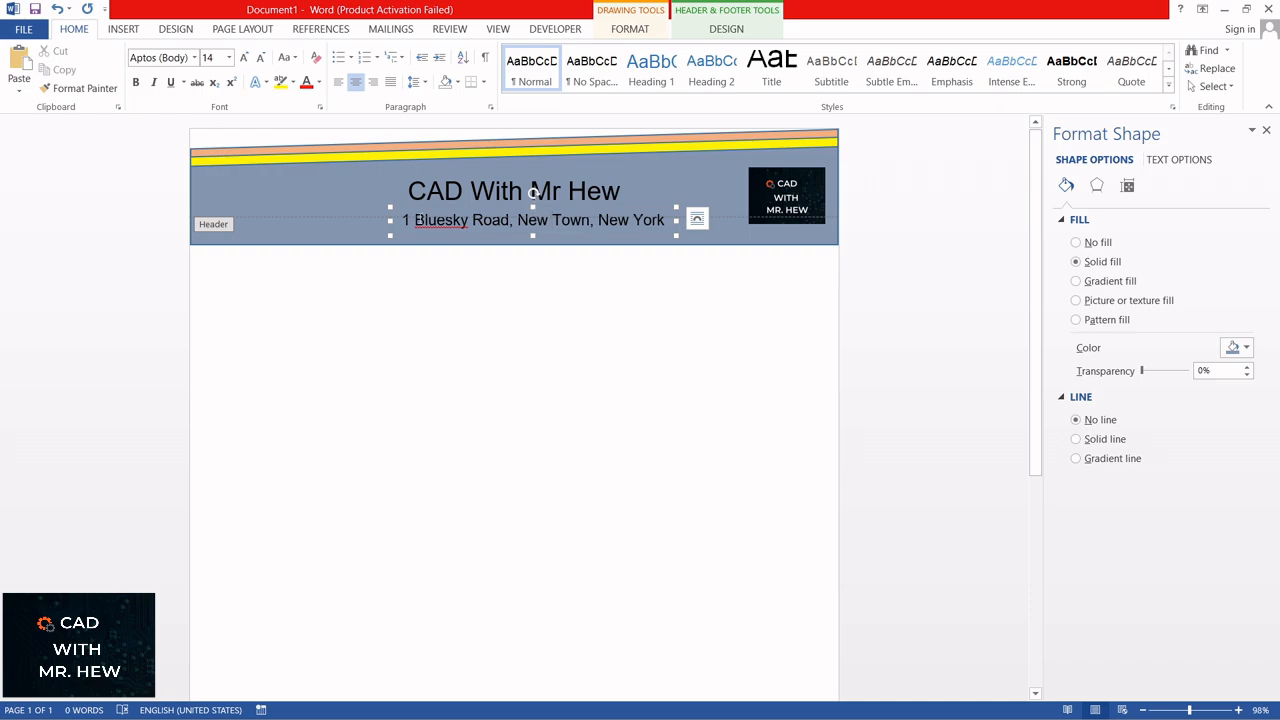
drag(415, 209, 393, 207)
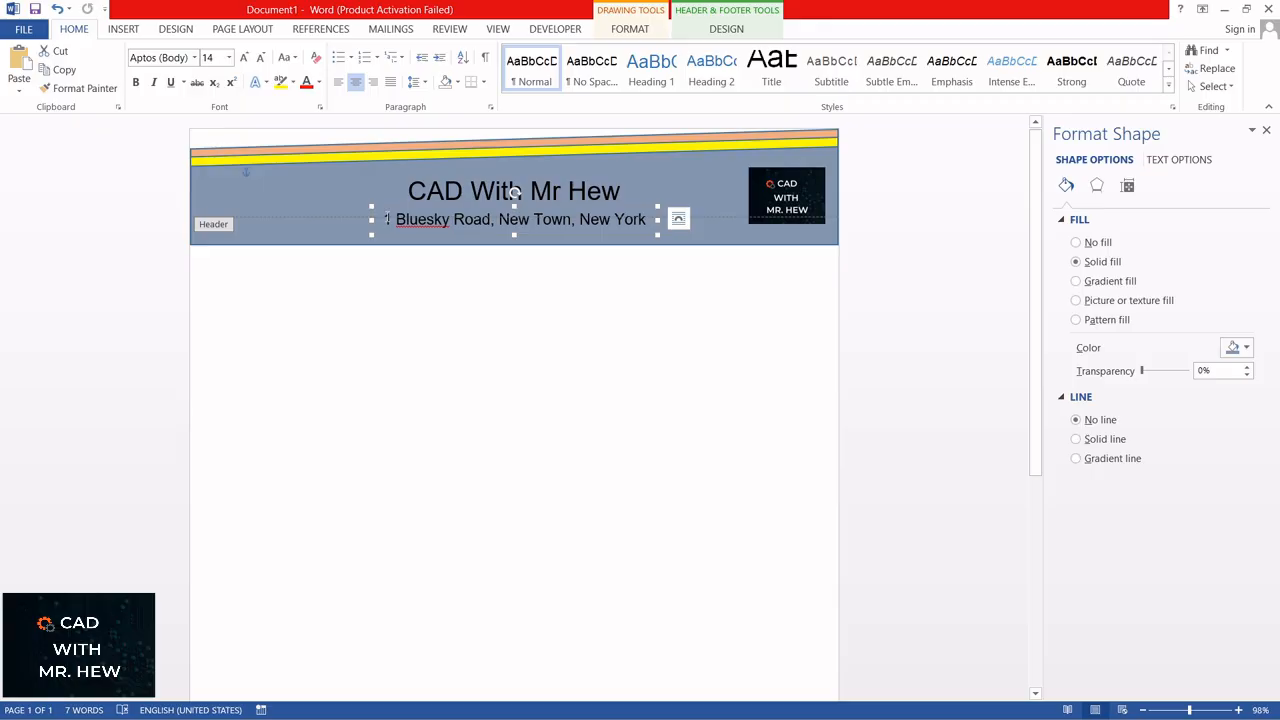
Step: Change the font colour of the entire address line to standard yellow
drag(384, 219, 654, 219)
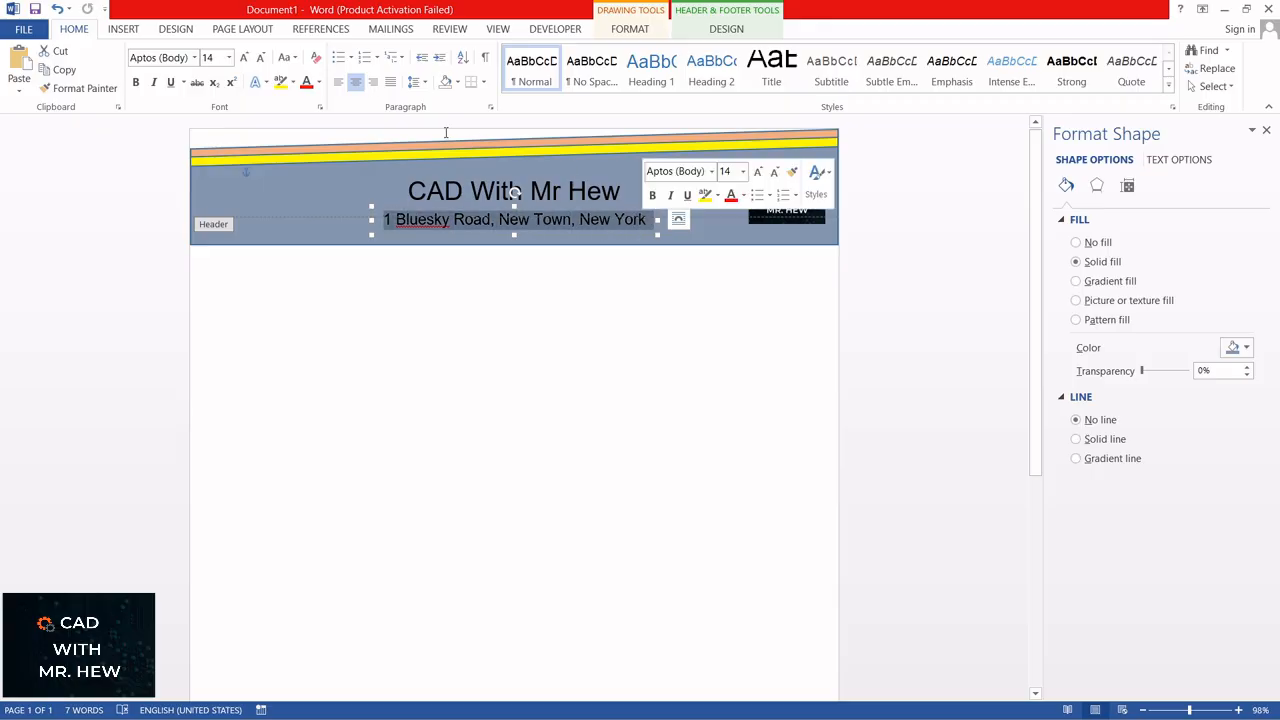
click(317, 82)
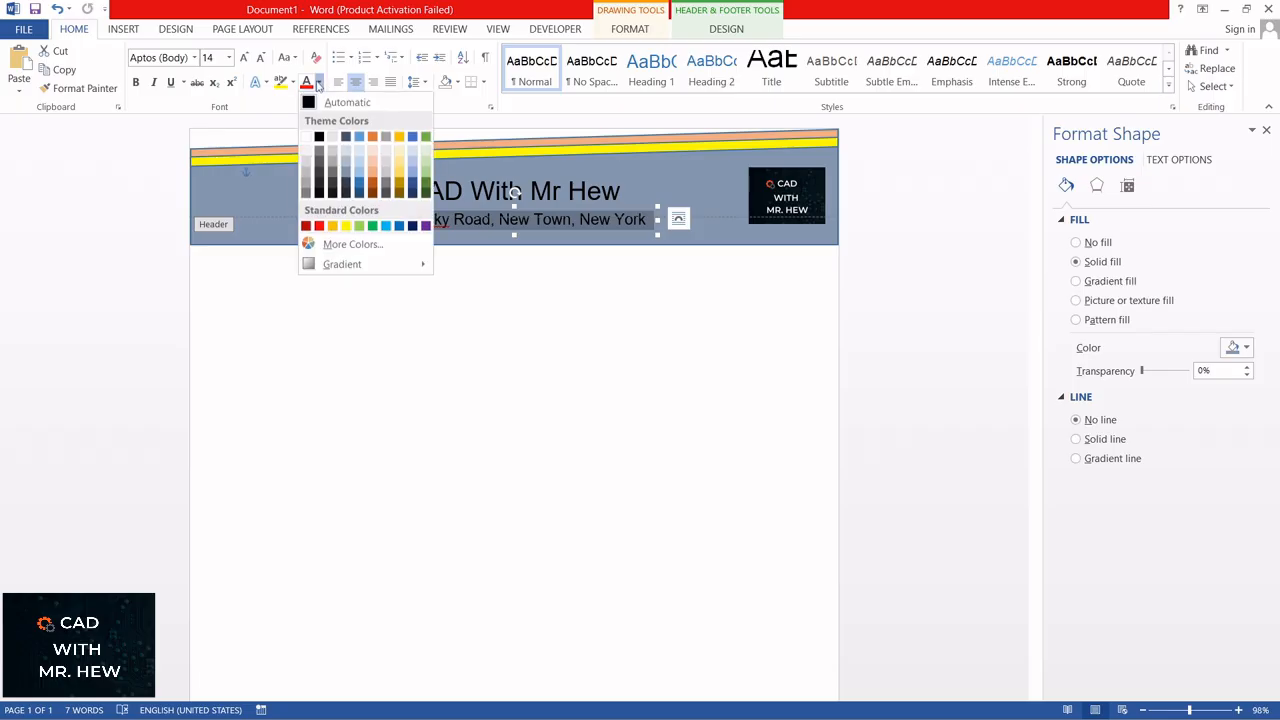
click(346, 226)
click(346, 226)
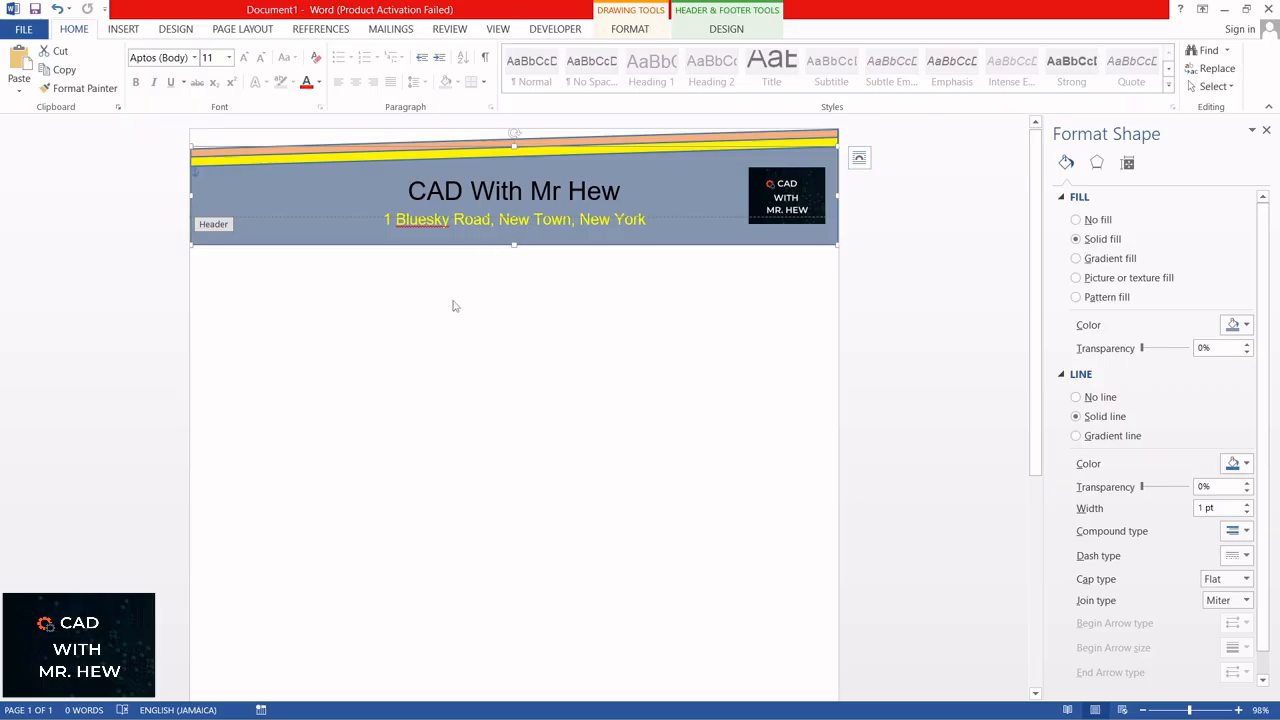
Step: Draw a rectangle about 20.9 cm wide and 2.43 cm high across the full page width in the footer area
scroll(452, 300, down, 5)
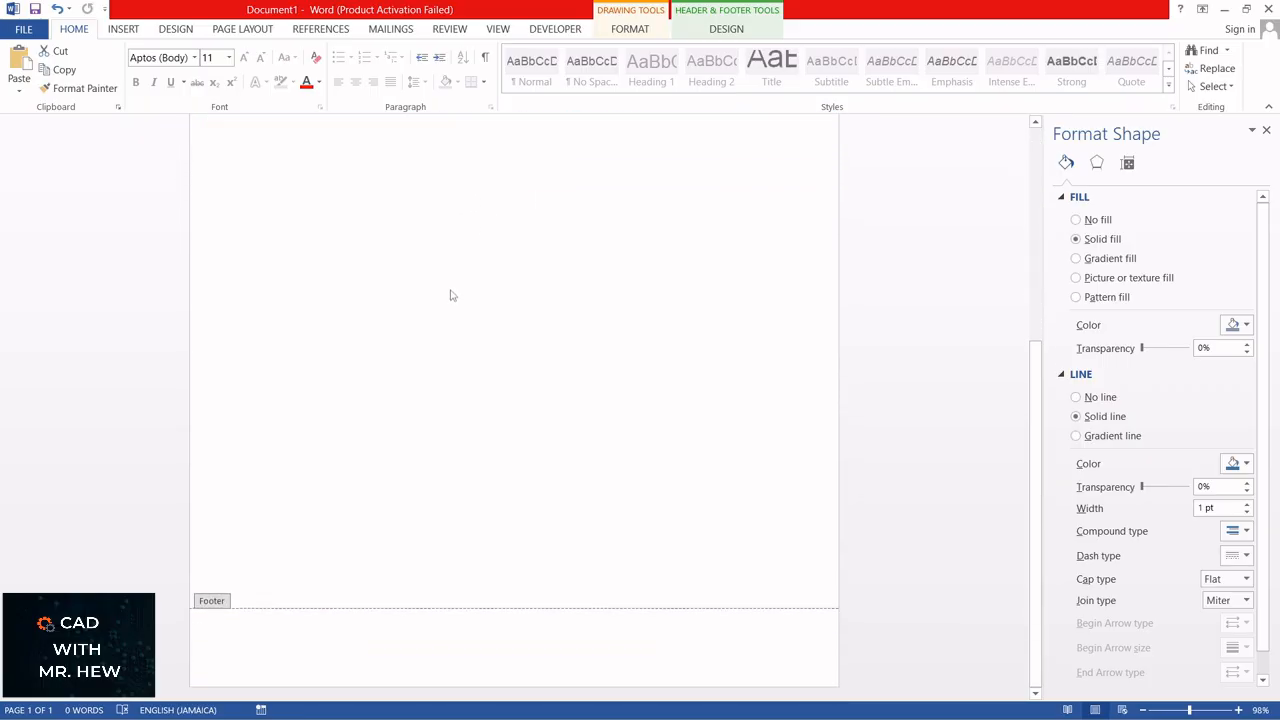
click(130, 30)
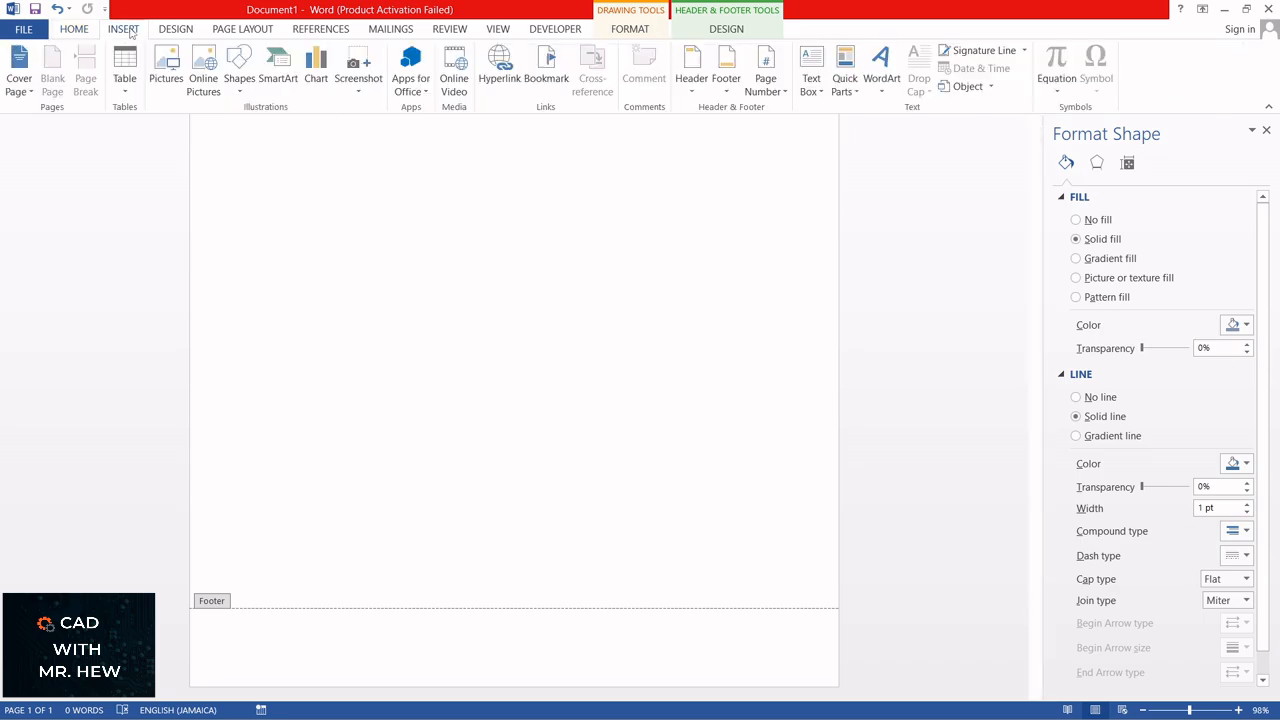
click(238, 90)
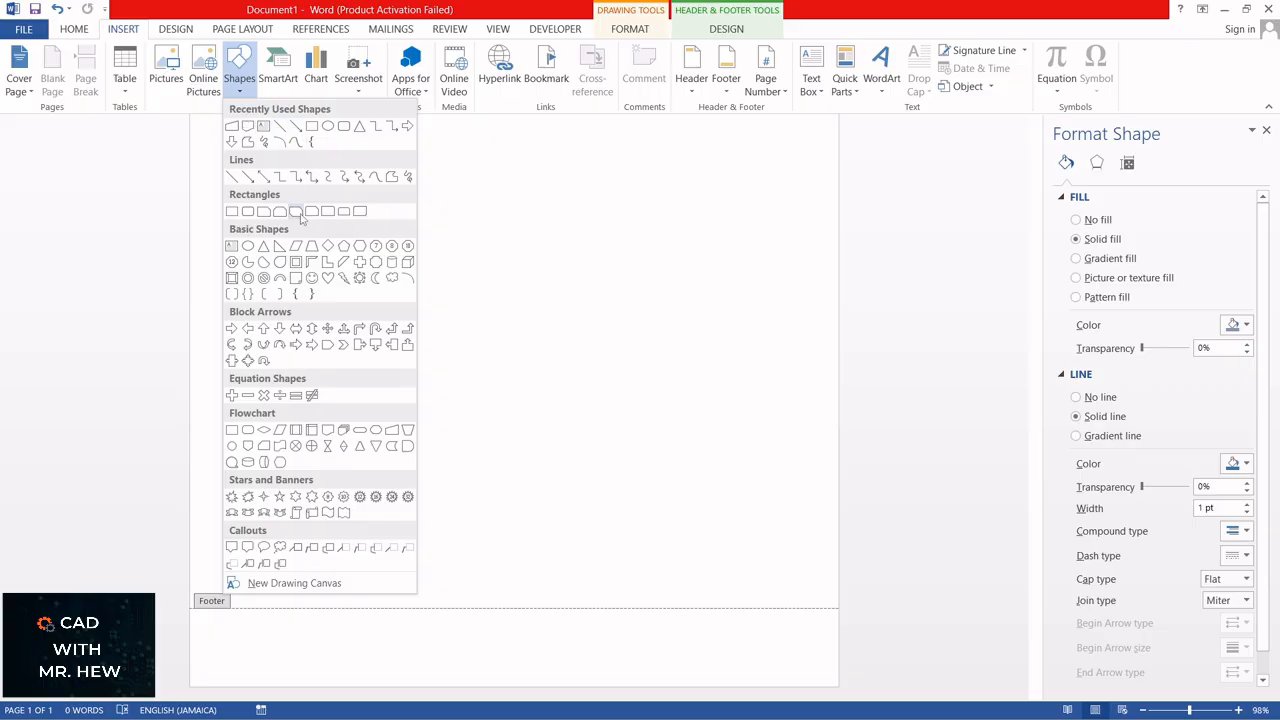
click(229, 212)
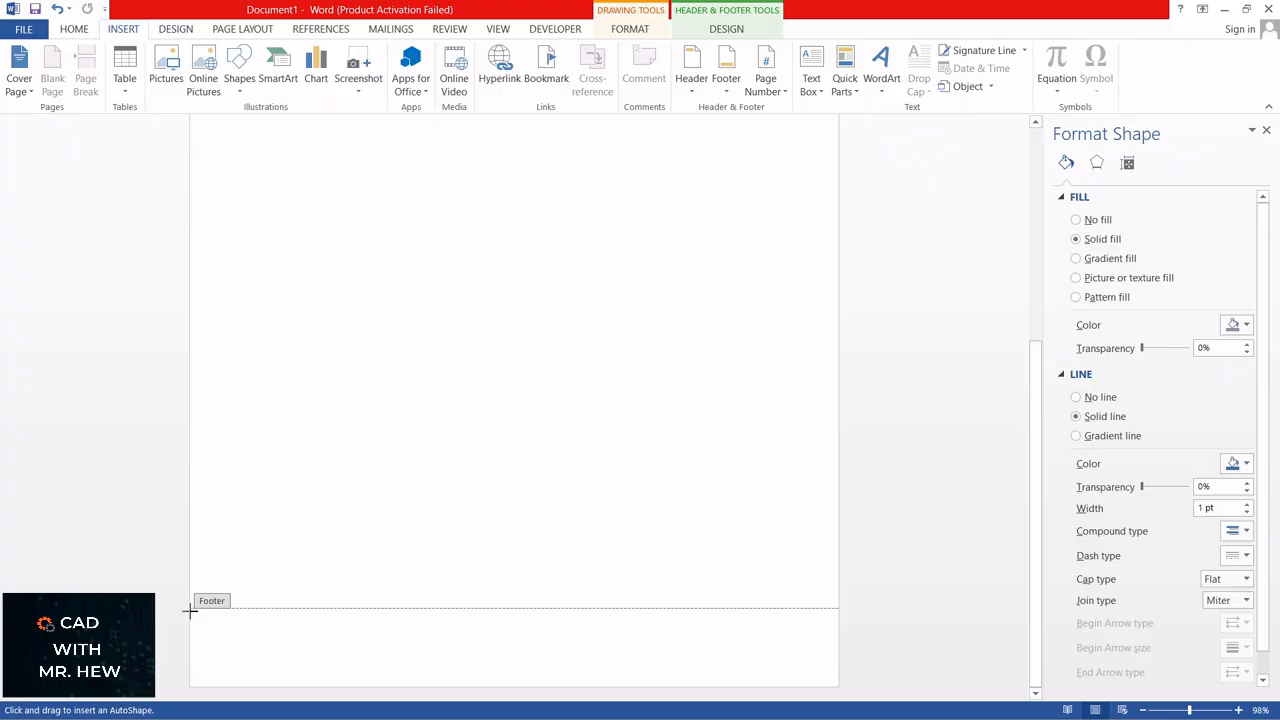
mouse_move(191, 610)
mouse_down()
mouse_move(323, 651)
mouse_move(619, 697)
mouse_move(734, 680)
mouse_move(840, 688)
mouse_up()
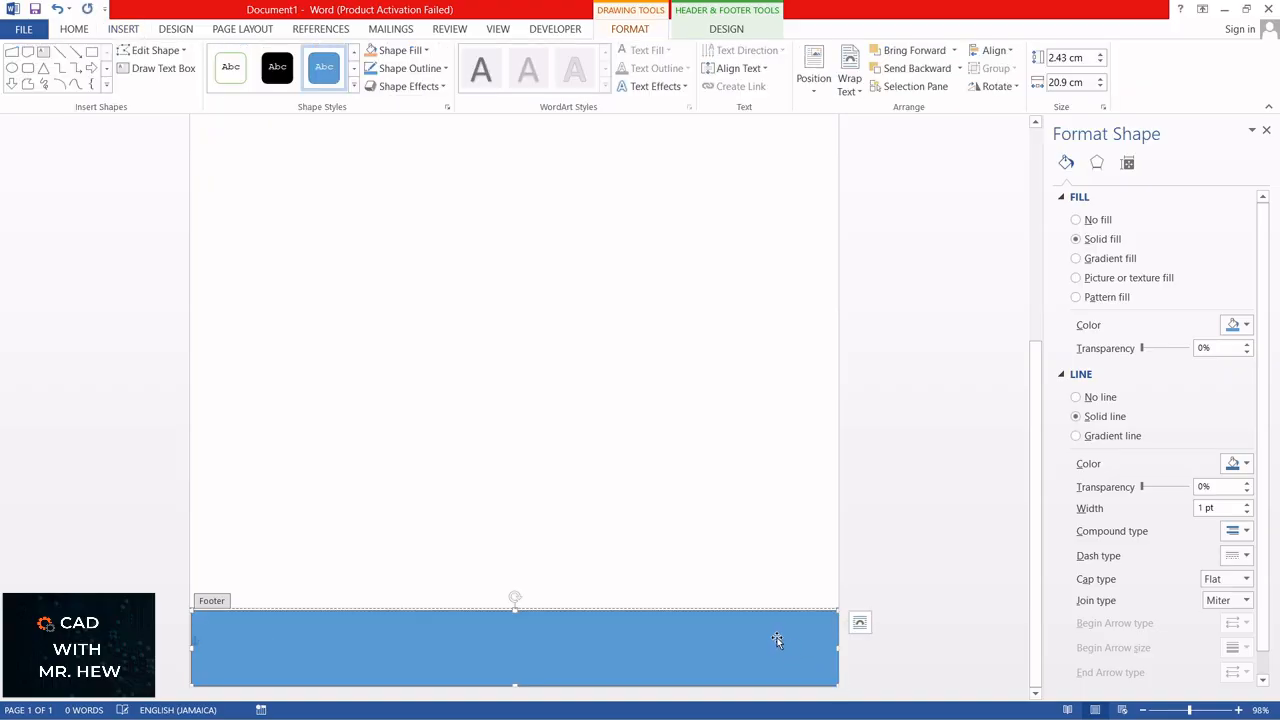
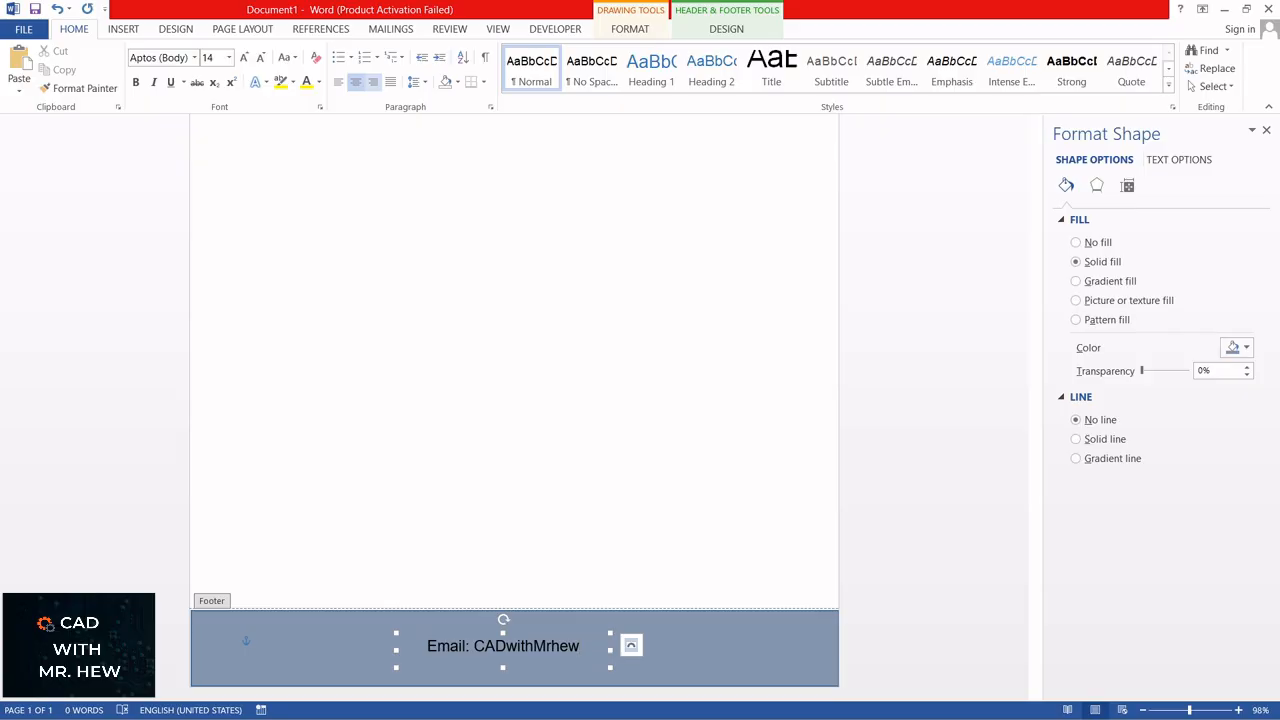
Step: Complete the contact email address in the footer text box and enlarge the box so the line fits on one row
text(@)
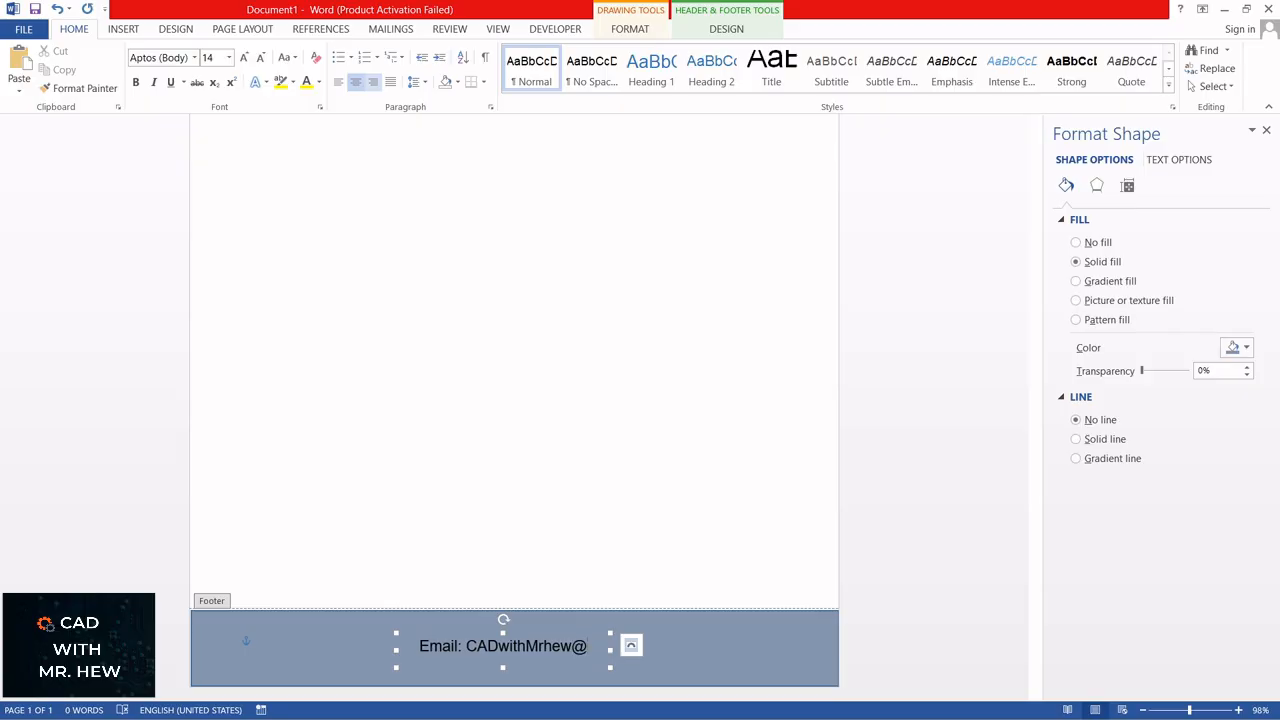
text(123)
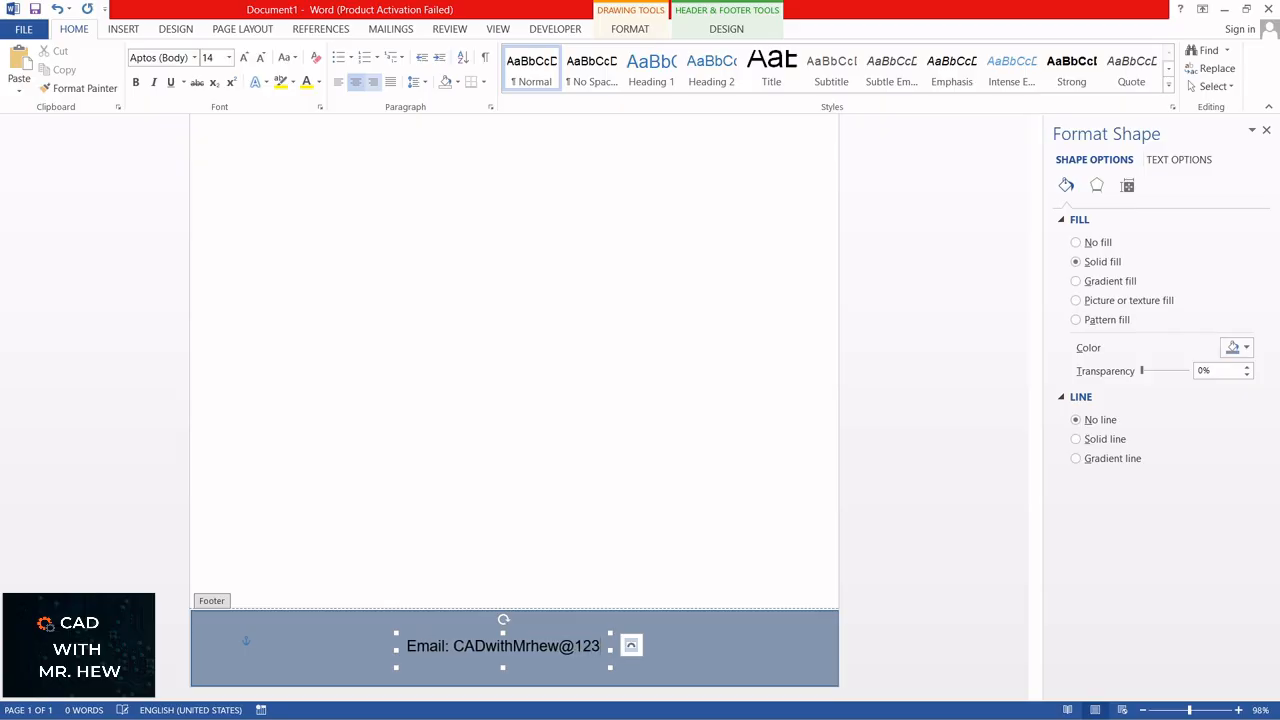
text(.com)
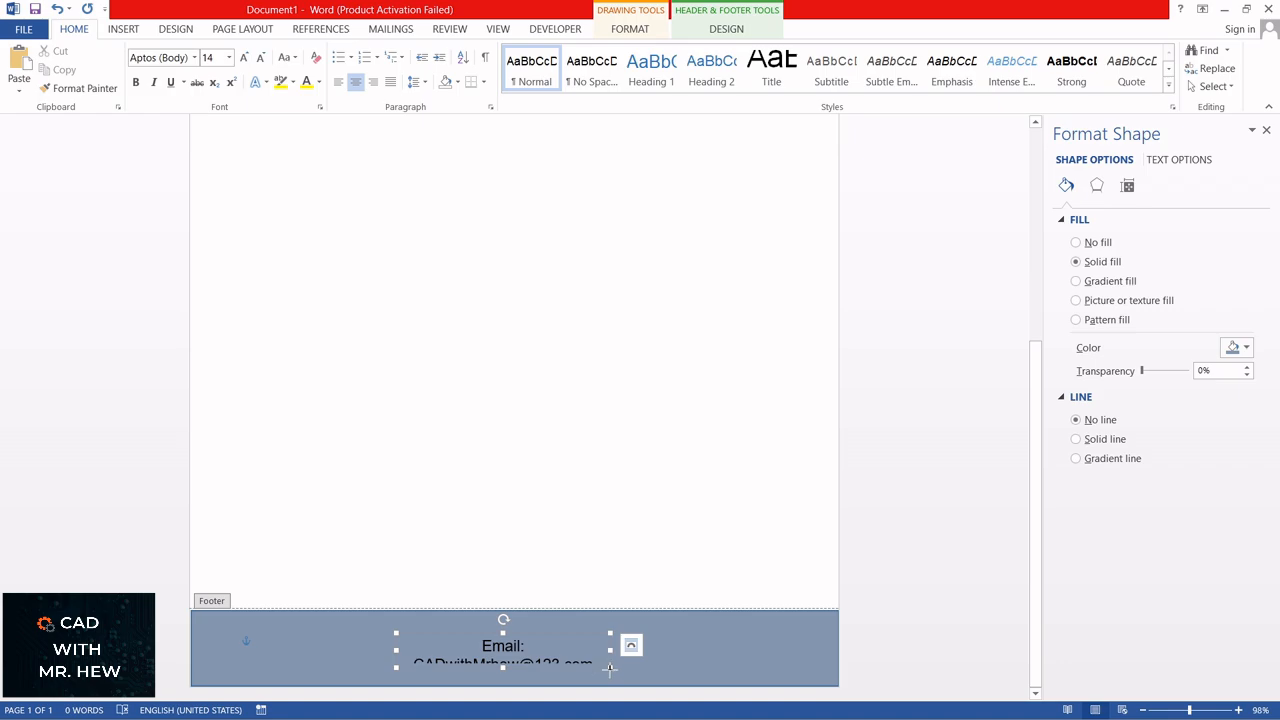
drag(610, 668, 668, 679)
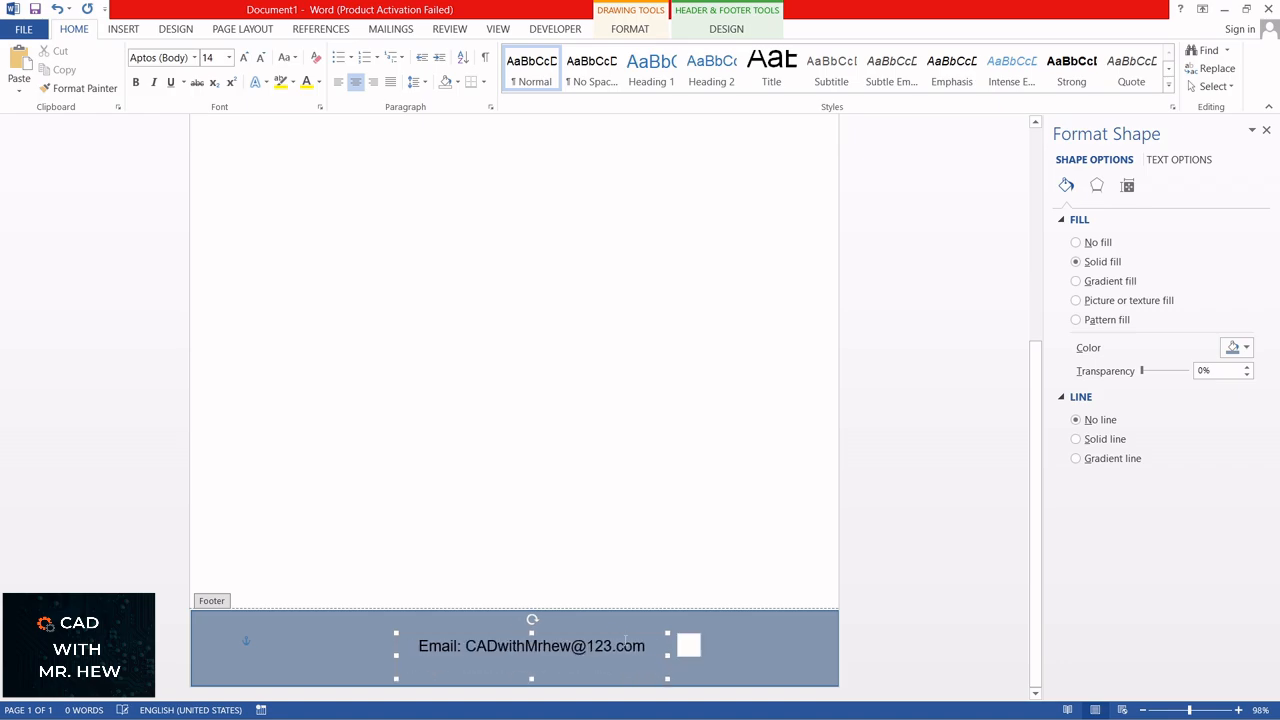
drag(610, 629, 597, 626)
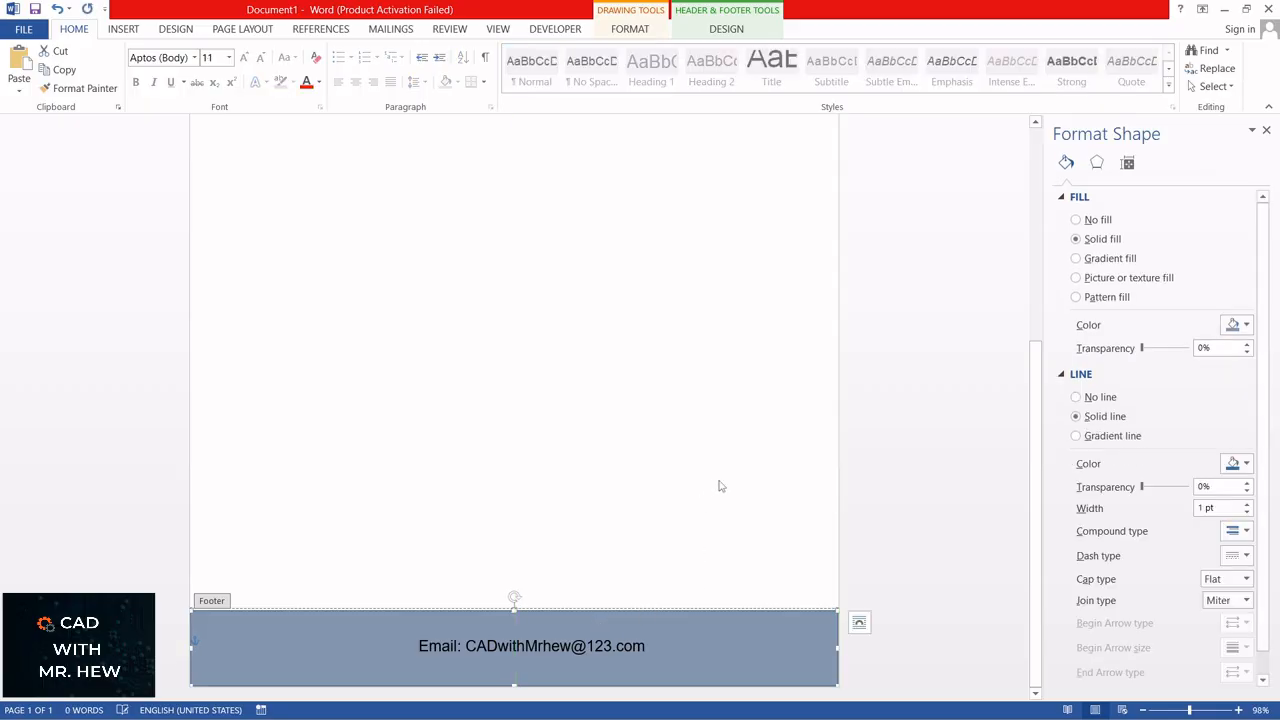
Step: Dismiss the shape formatting settings and exit header and footer editing to return to the document body
scroll(772, 458, up, 3)
scroll(760, 430, up, 3)
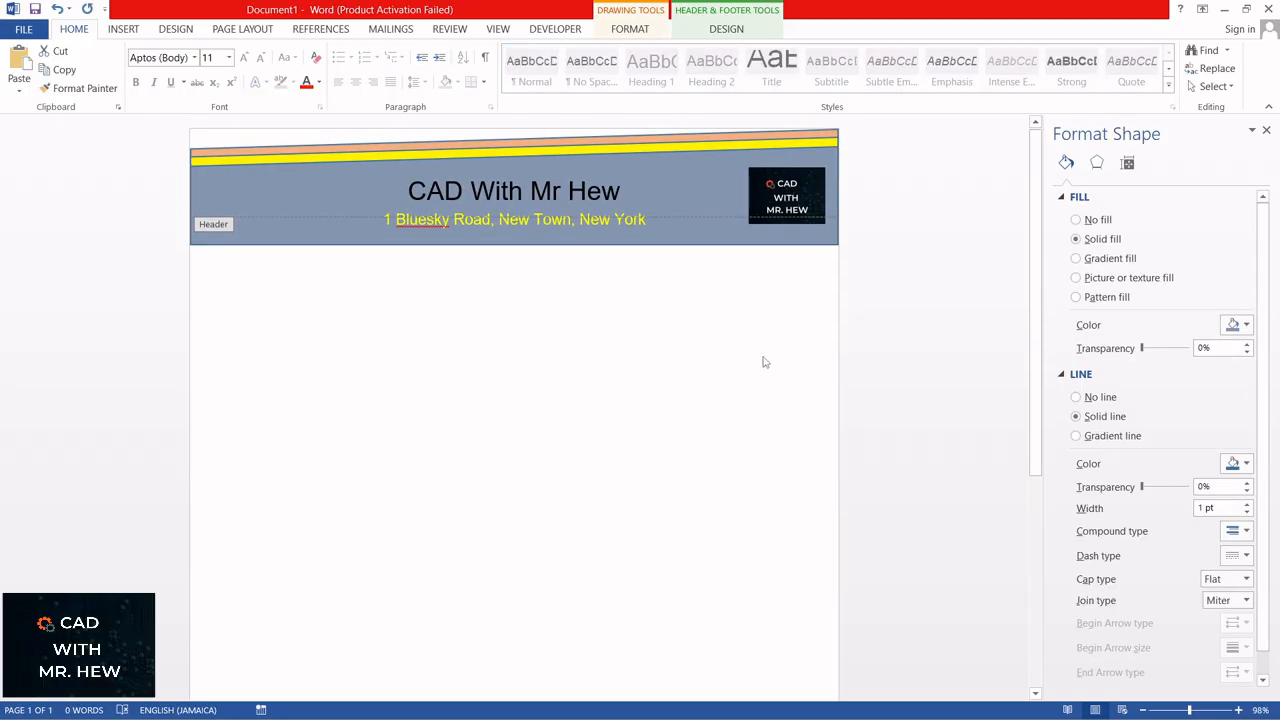
scroll(760, 340, down, 10)
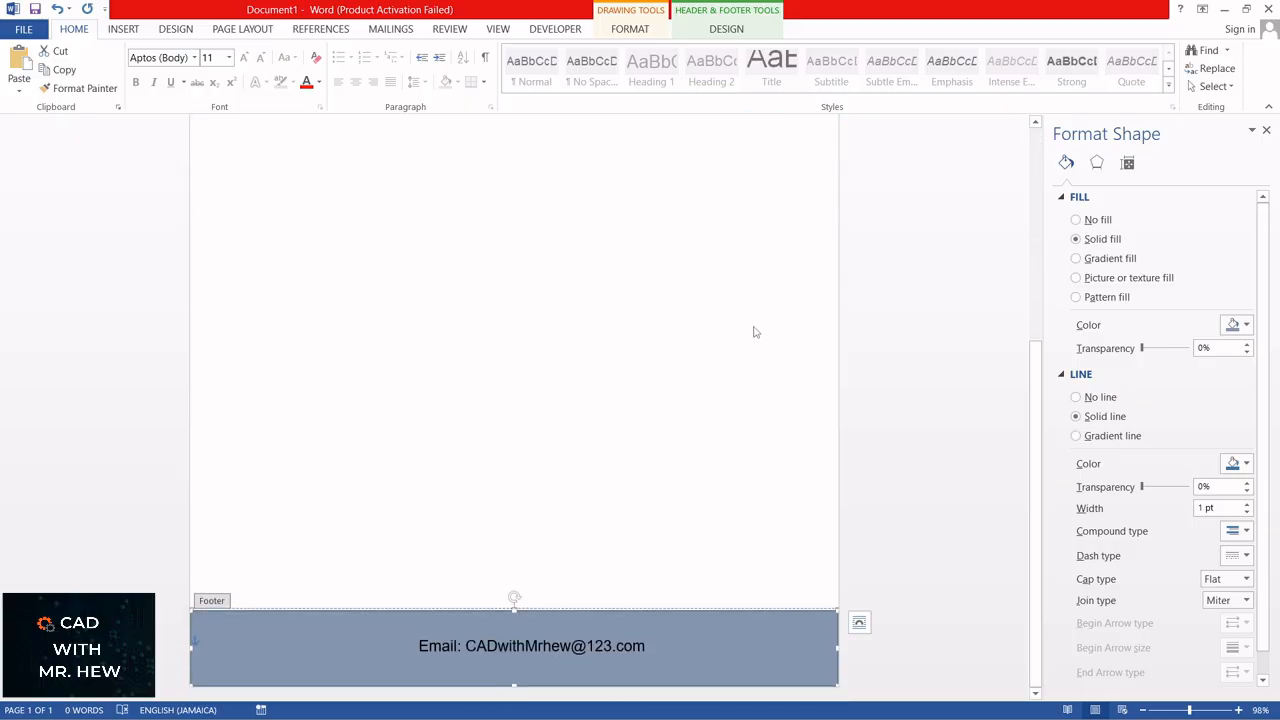
click(1266, 132)
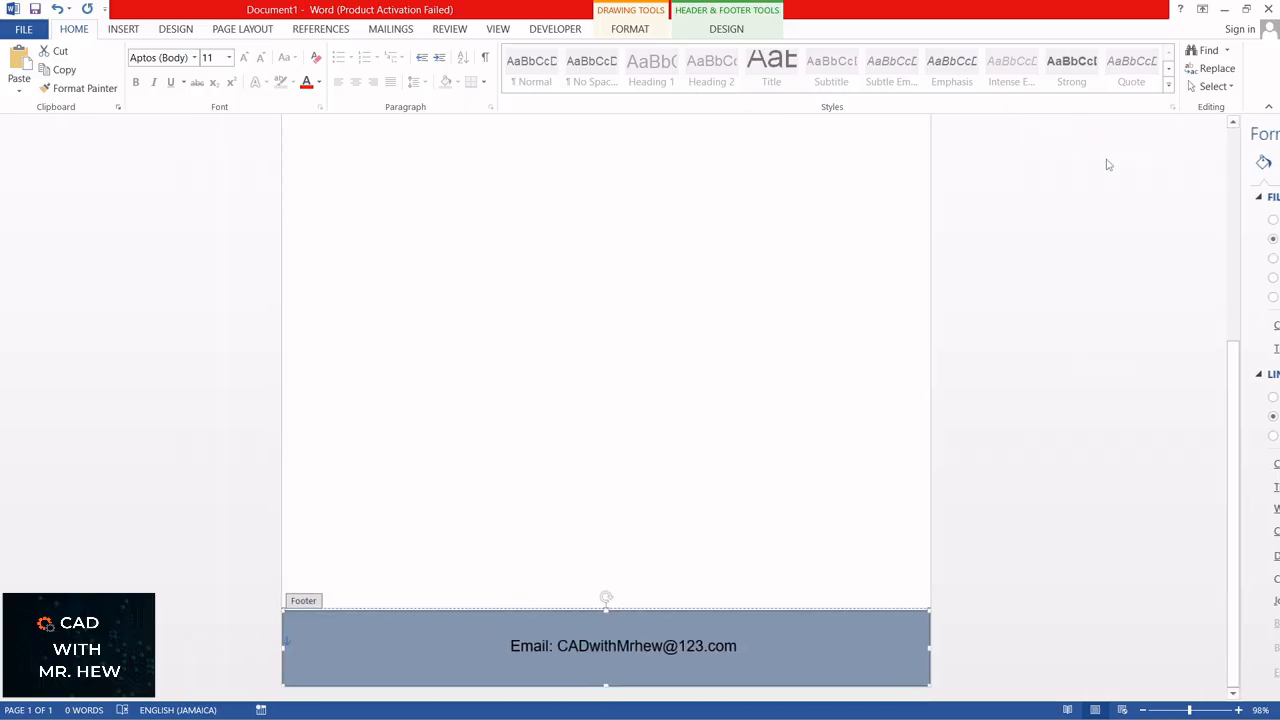
scroll(867, 298, up, 10)
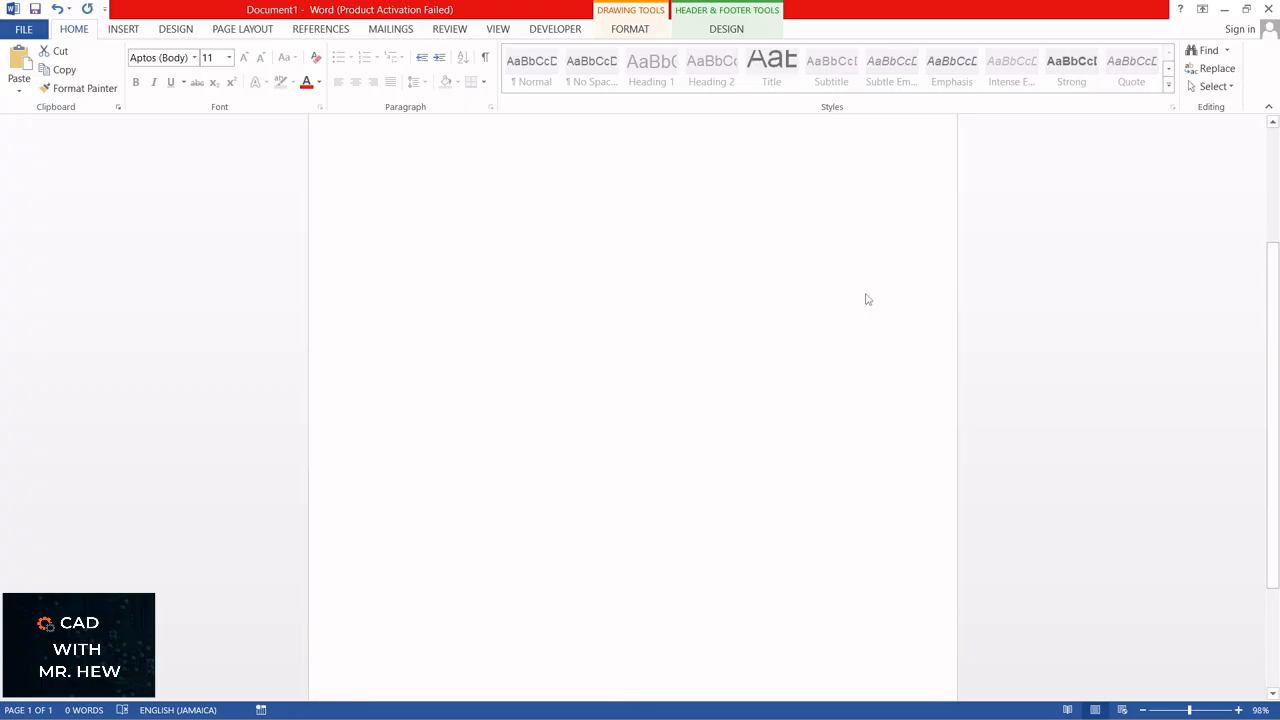
scroll(863, 288, down, 3)
scroll(863, 286, down, 3)
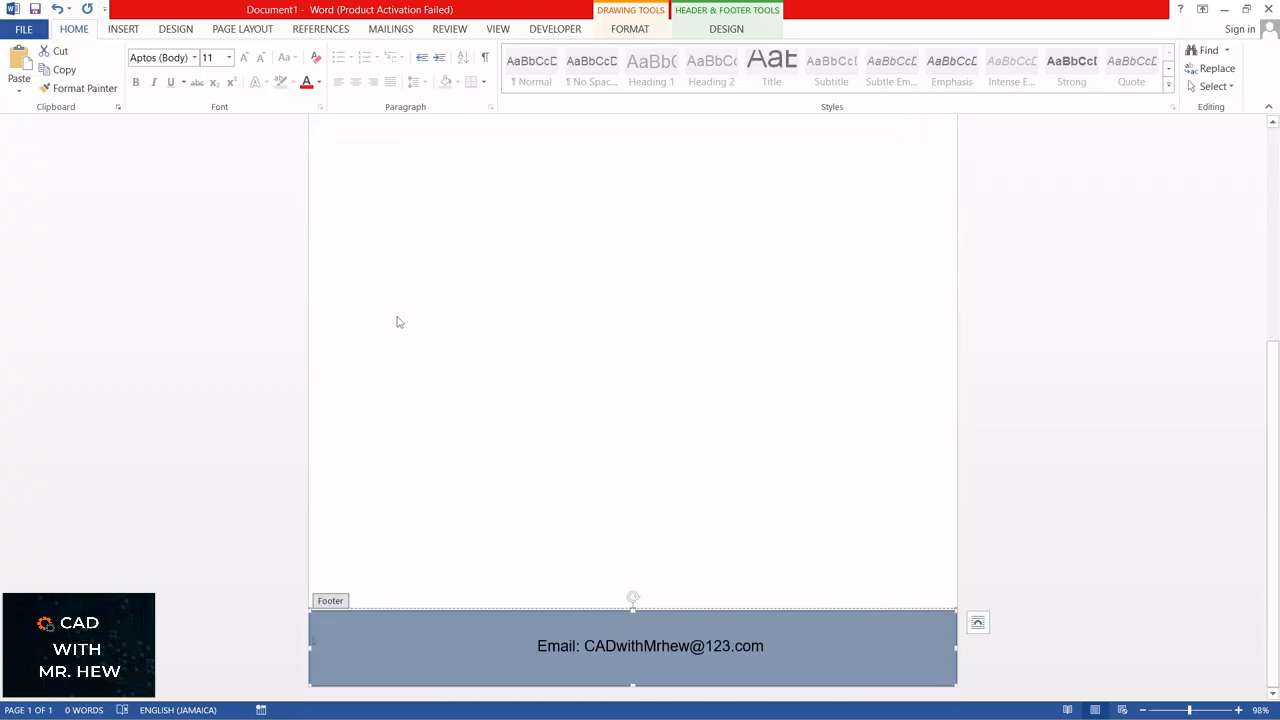
key(Escape)
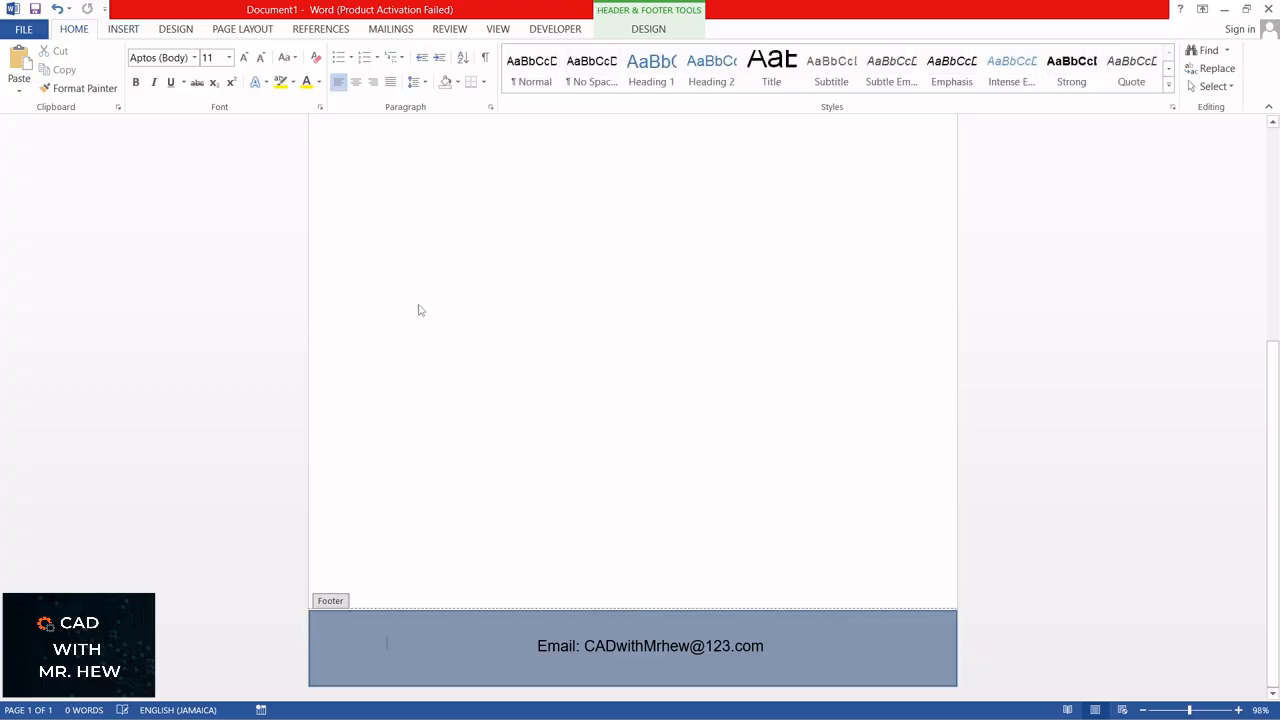
key(Escape)
Step: Add blank paragraphs in the document body until it runs onto a second page
scroll(451, 300, down, 10)
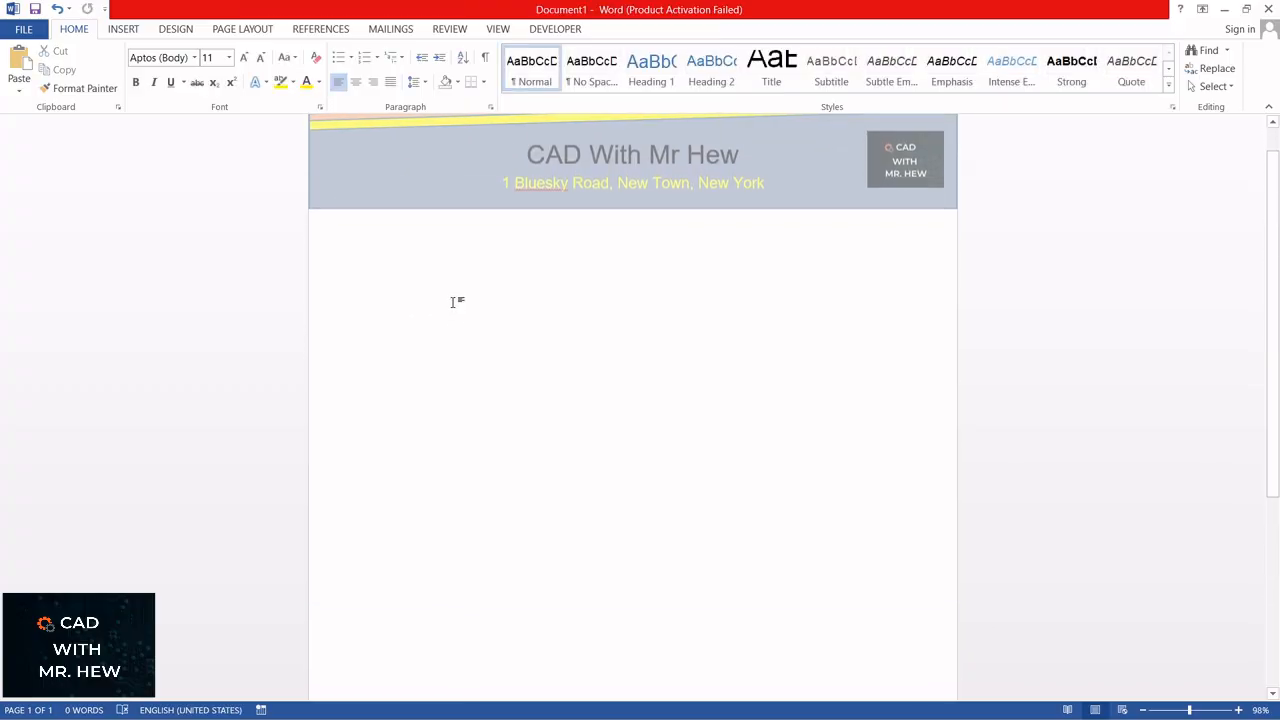
scroll(466, 276, up, 8)
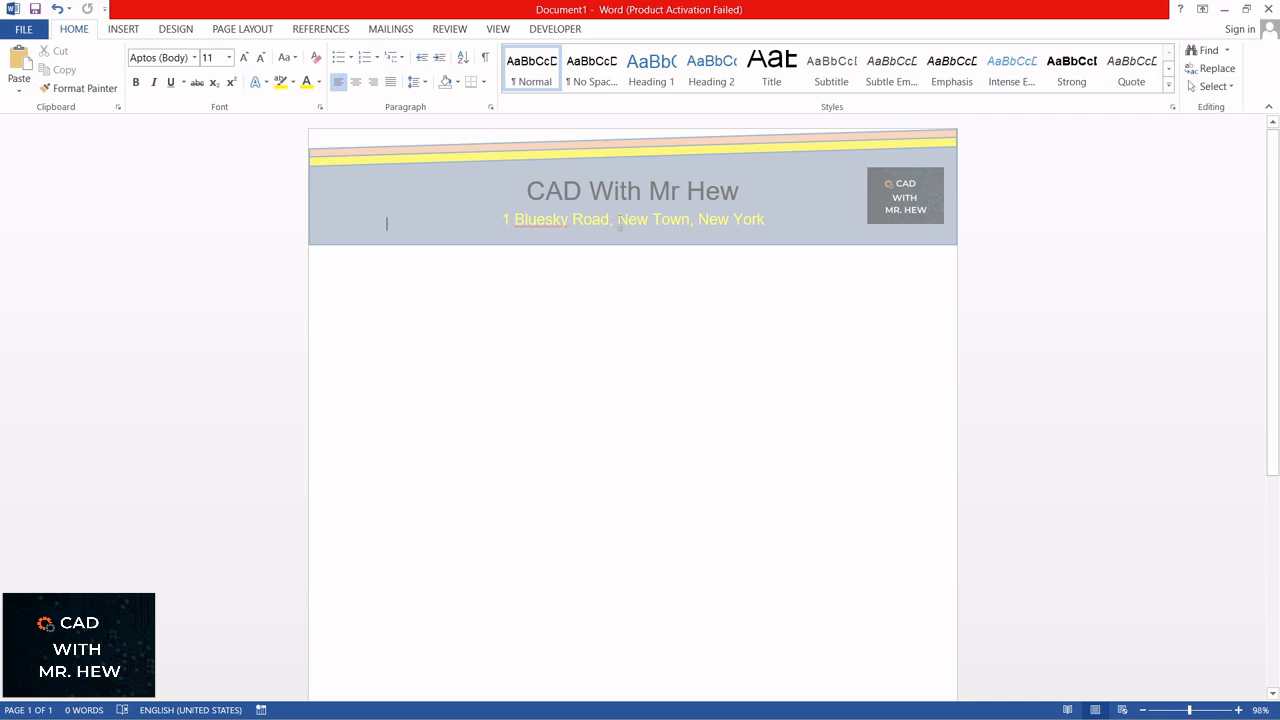
scroll(604, 218, down, 8)
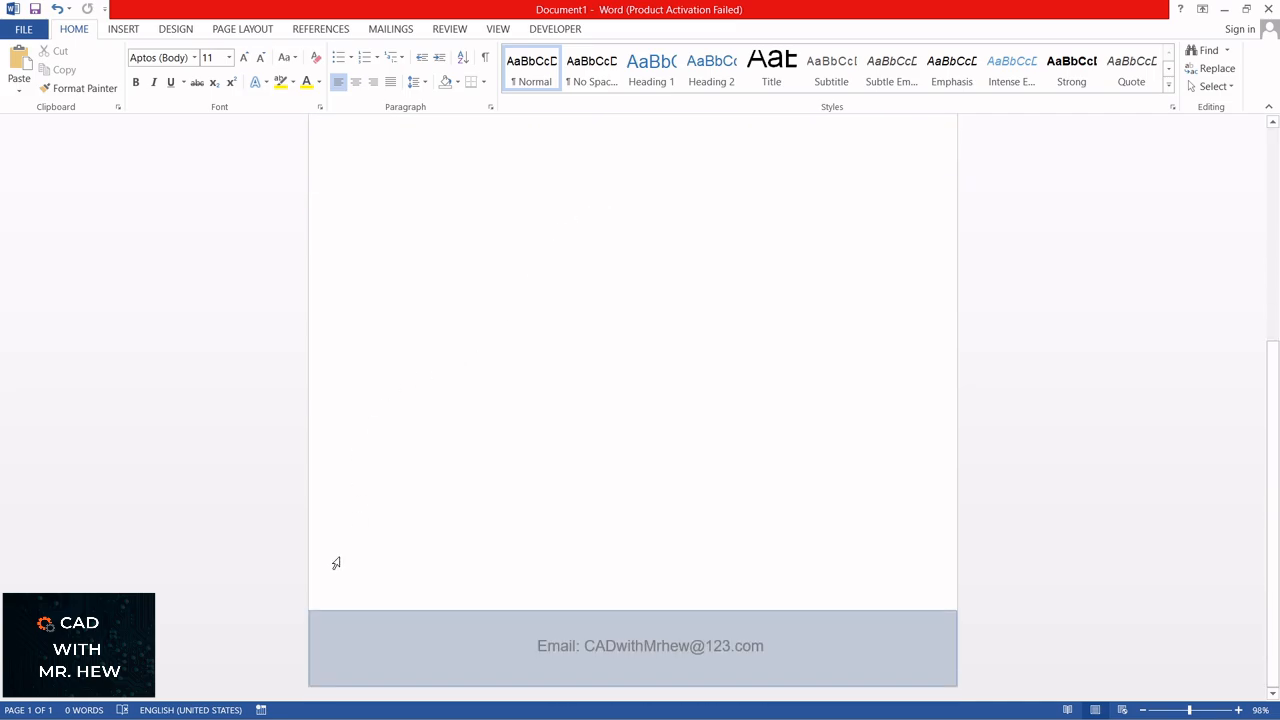
scroll(536, 263, up, 8)
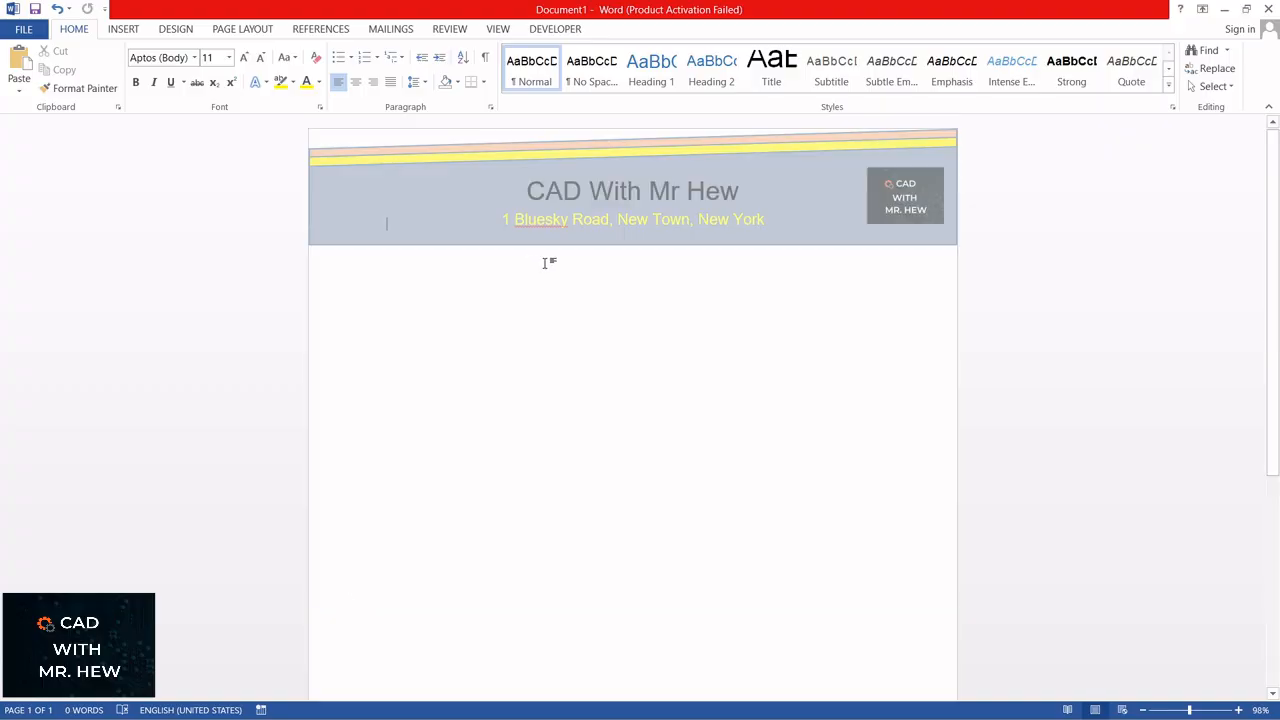
key(Return)
key(Return)
key(Return)
key(Return)
key(Return)
key(Return)
key(Return)
key(Return)
key(Return)
key(Return)
key(Return)
key(Return)
key(Return)
key(Return)
key(Return)
key(Return)
key(Return)
key(Return)
key(Return)
key(Return)
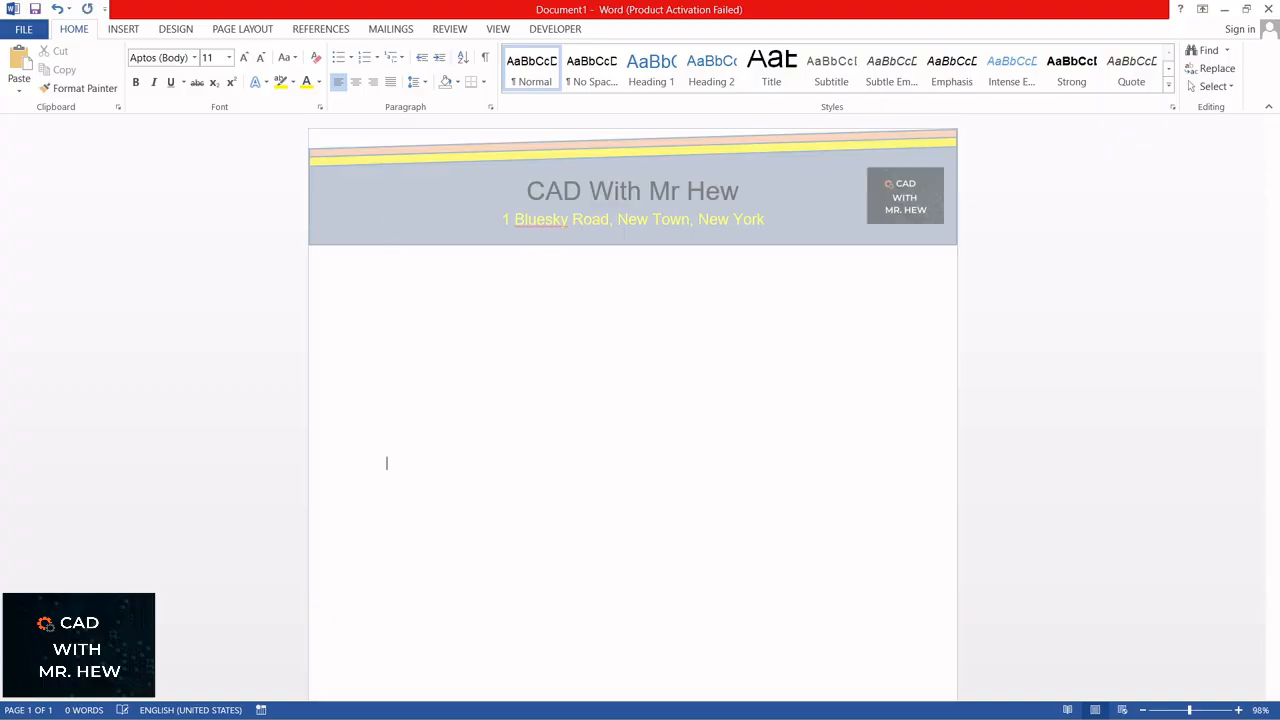
key(Return)
key(Return)
key(Return)
key(Return)
key(Return)
key(Return)
key(Return)
key(Return)
key(Return)
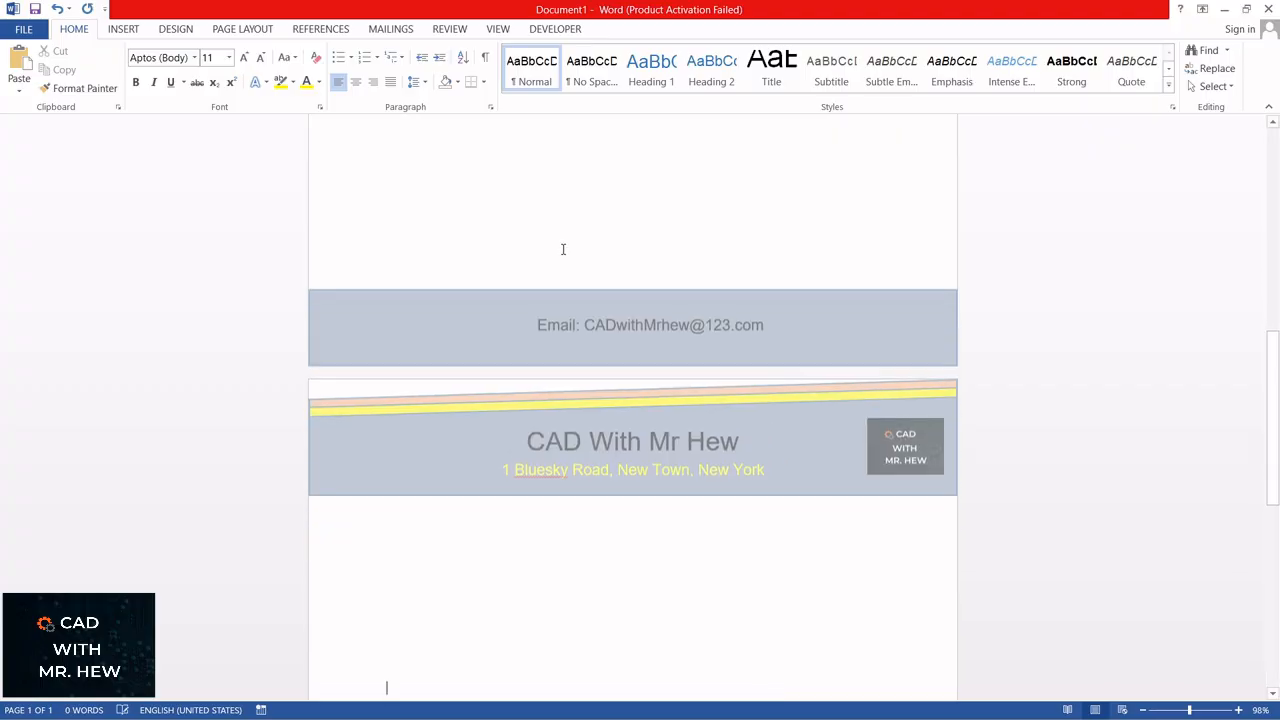
Step: Examine how the letterhead header and the footer band repeat on both pages
scroll(563, 235, down, 4)
scroll(562, 230, down, 8)
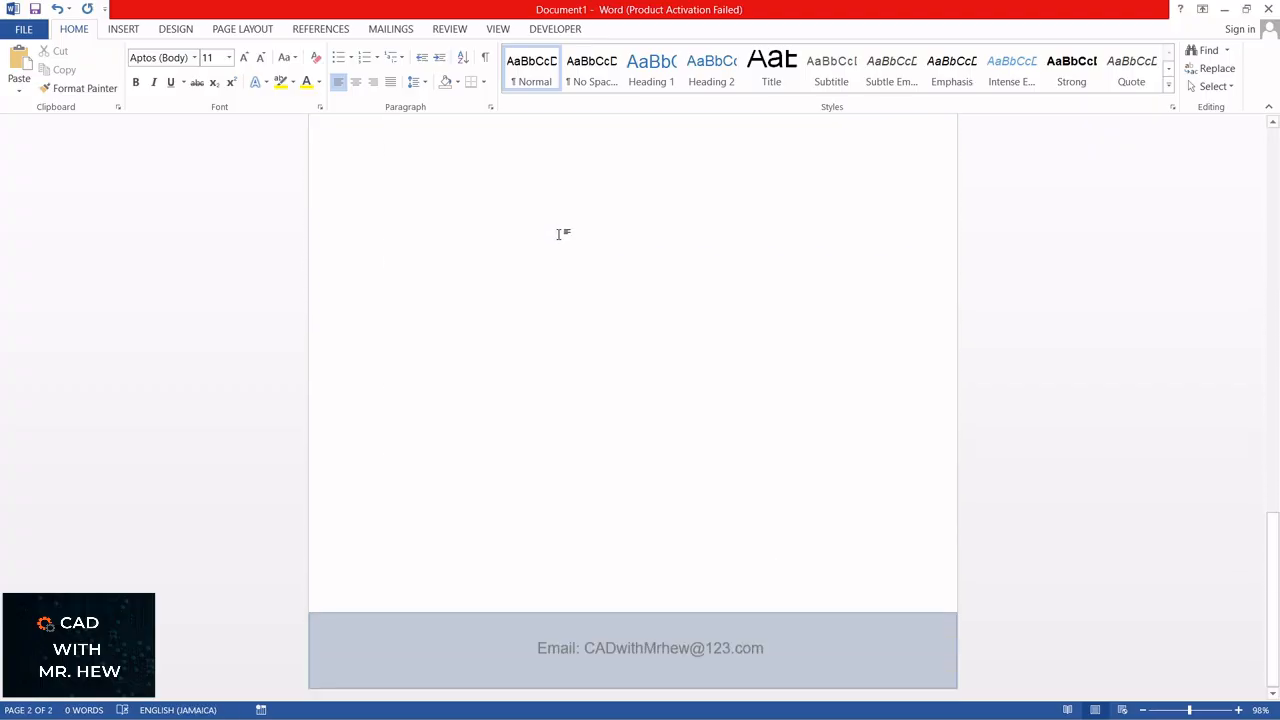
scroll(561, 236, up, 9)
scroll(561, 240, up, 15)
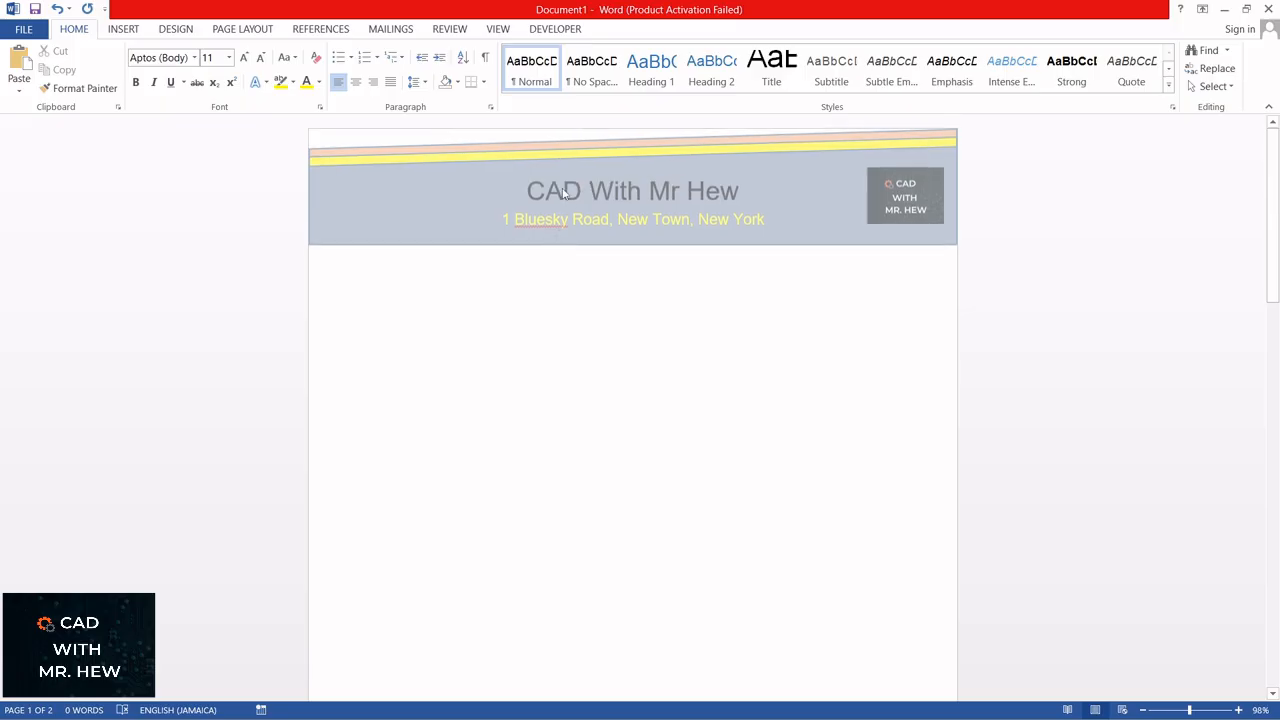
scroll(666, 283, down, 15)
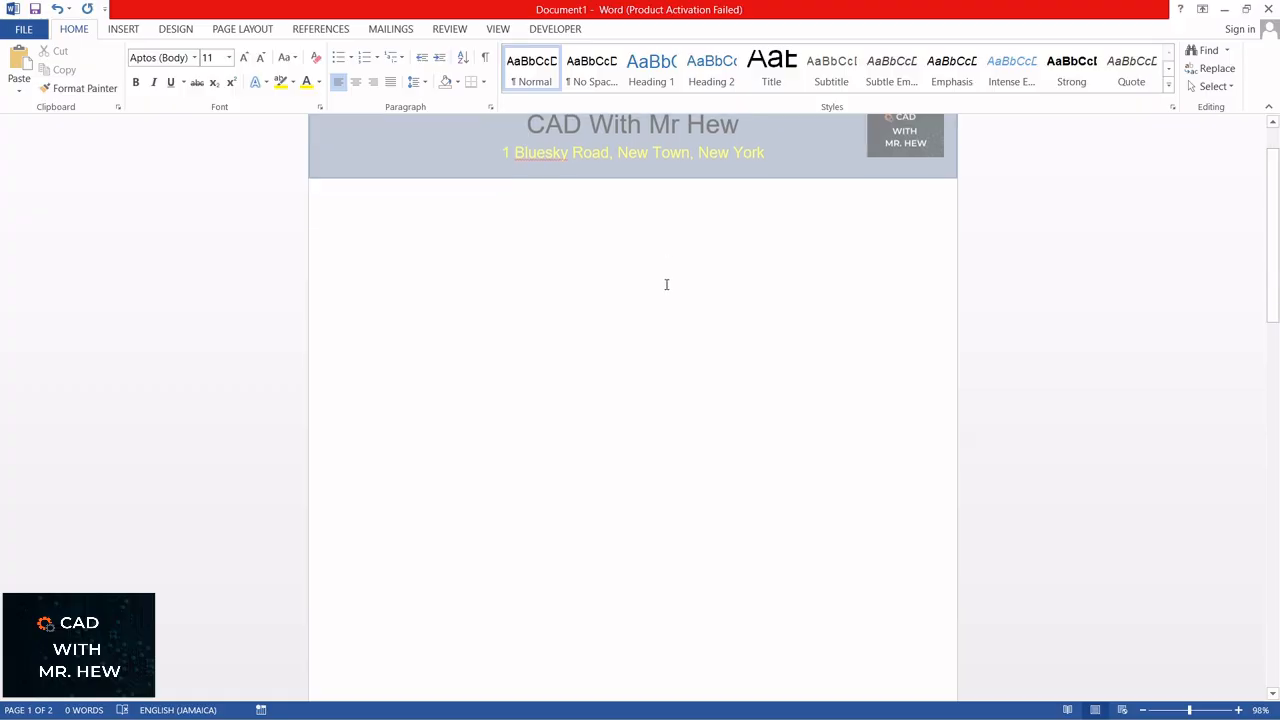
scroll(665, 268, up, 5)
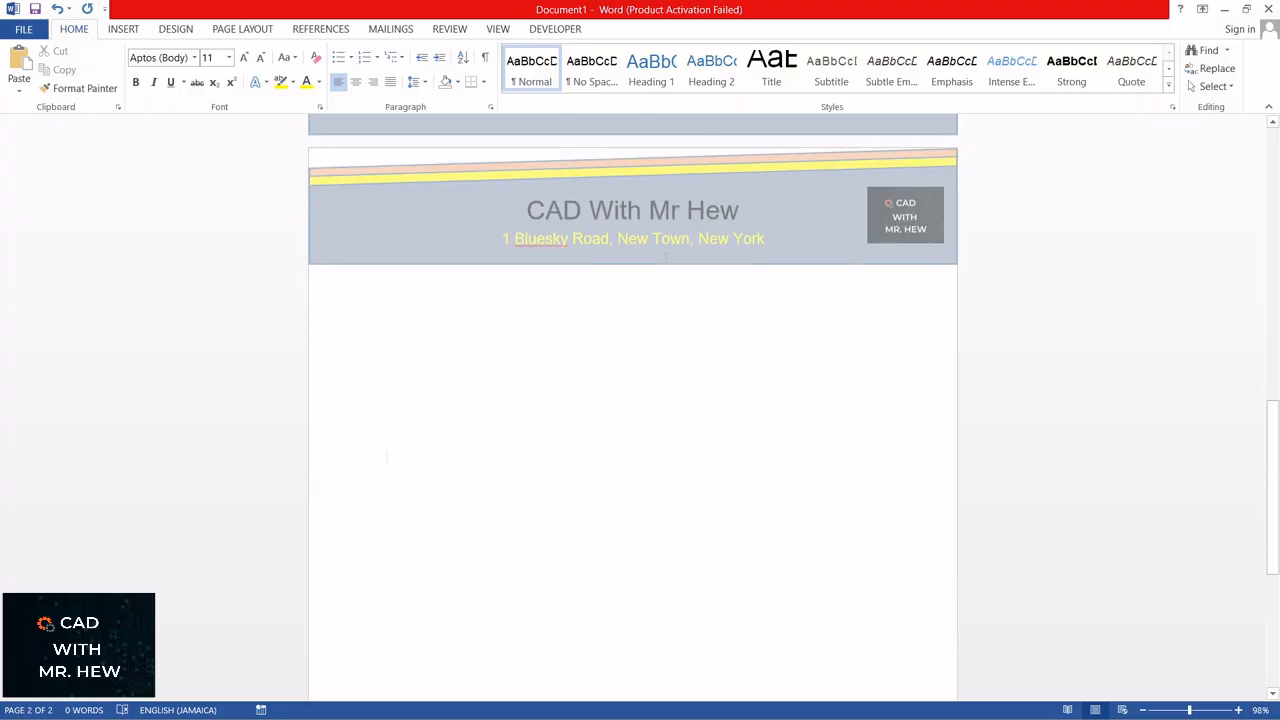
scroll(660, 248, up, 9)
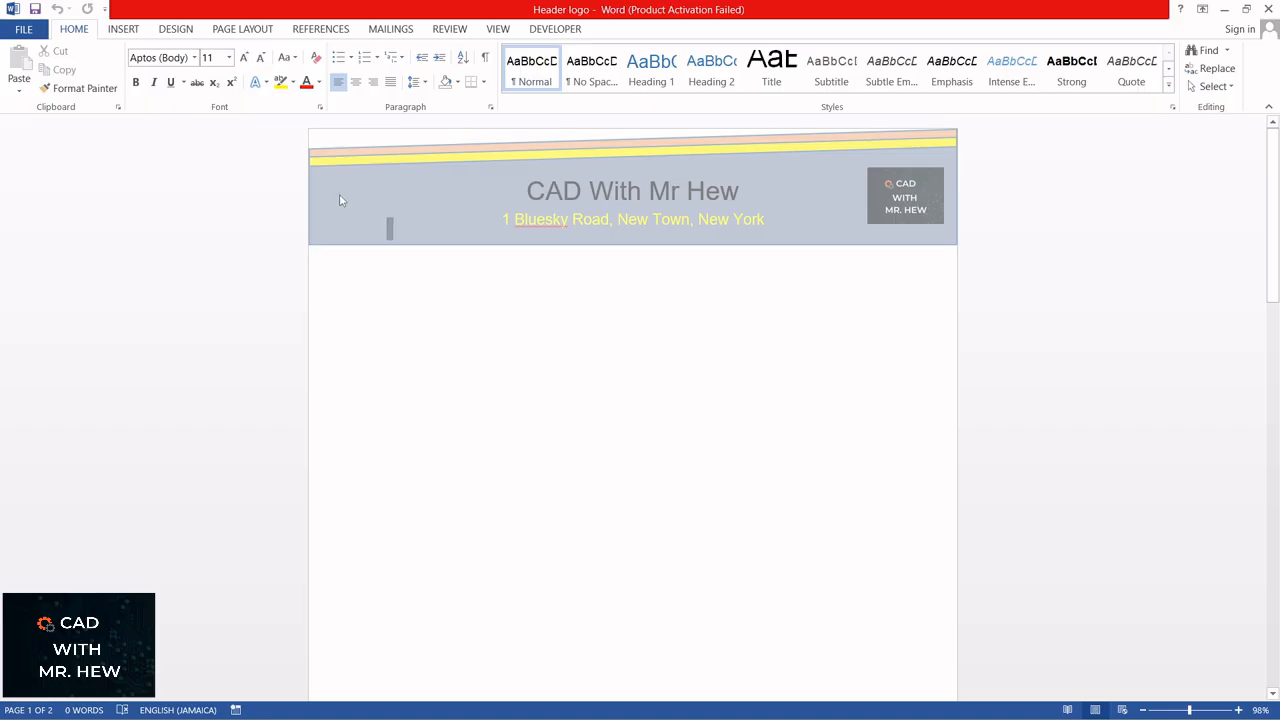
Step: In the header layer, draw a text box below the blue-gray band reading "Reference Number:" and size it to about 4.48 by 0.65 cm
double_click(328, 146)
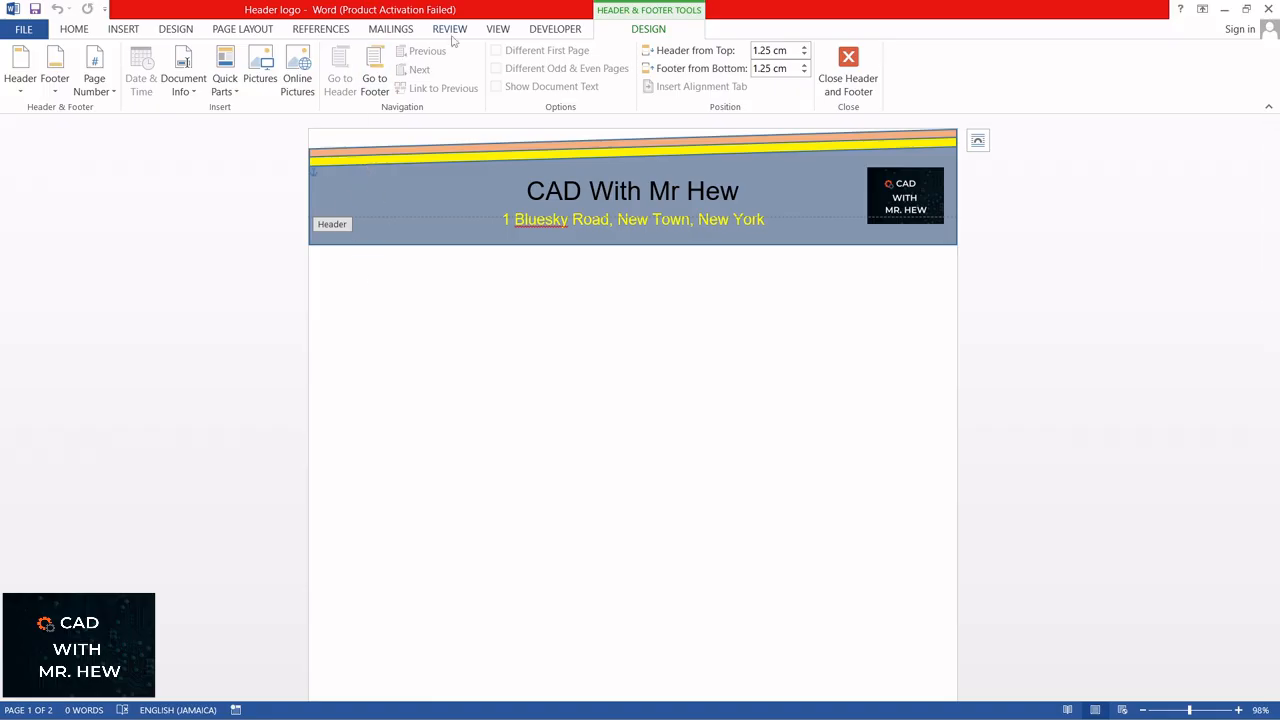
click(124, 29)
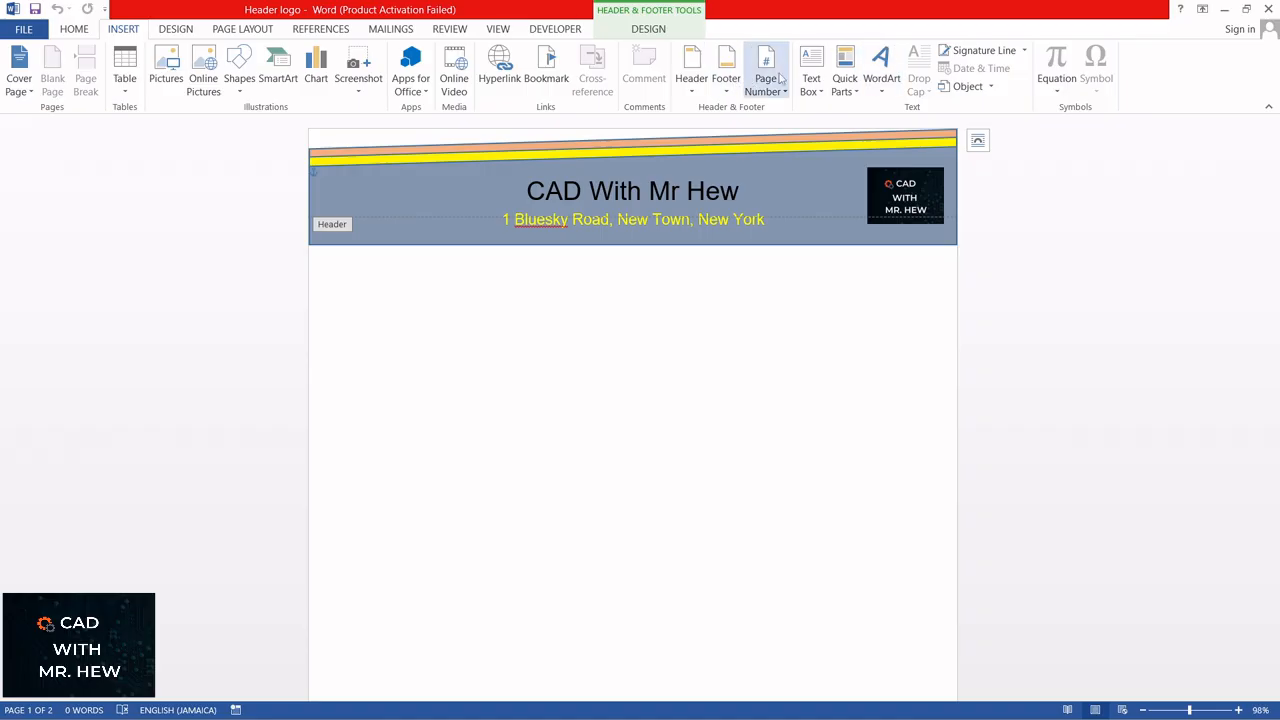
click(812, 90)
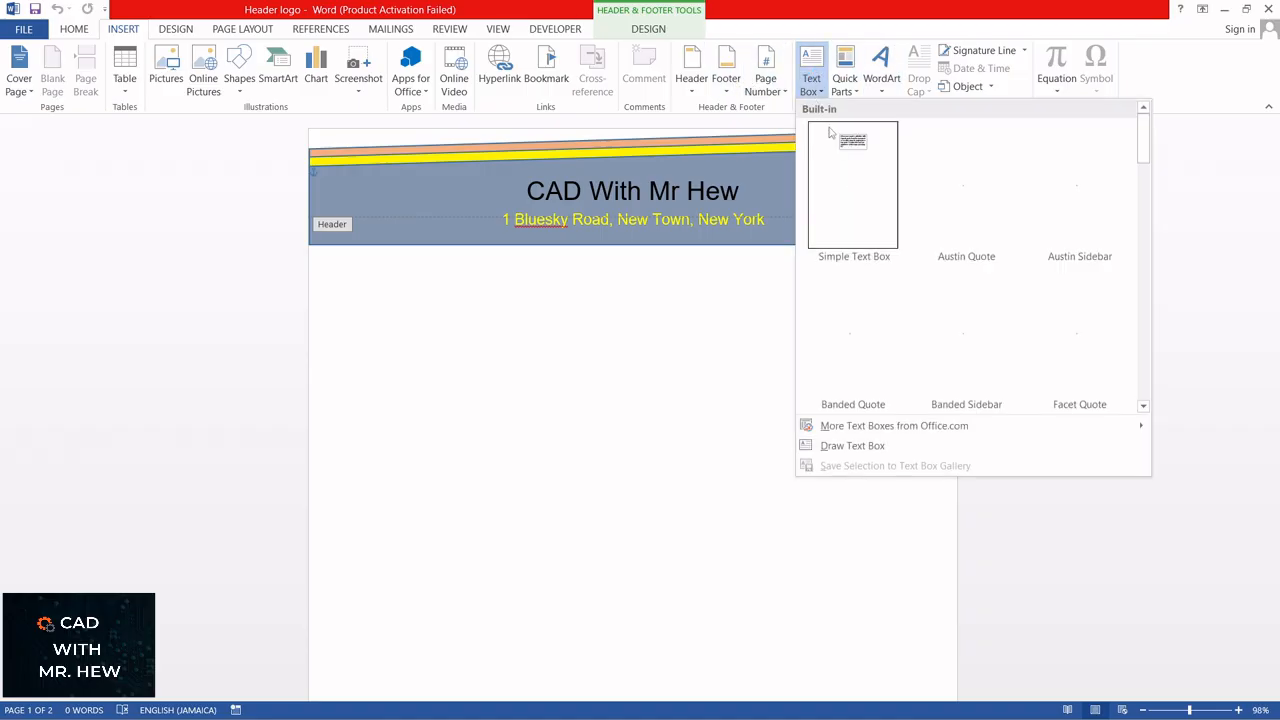
click(842, 447)
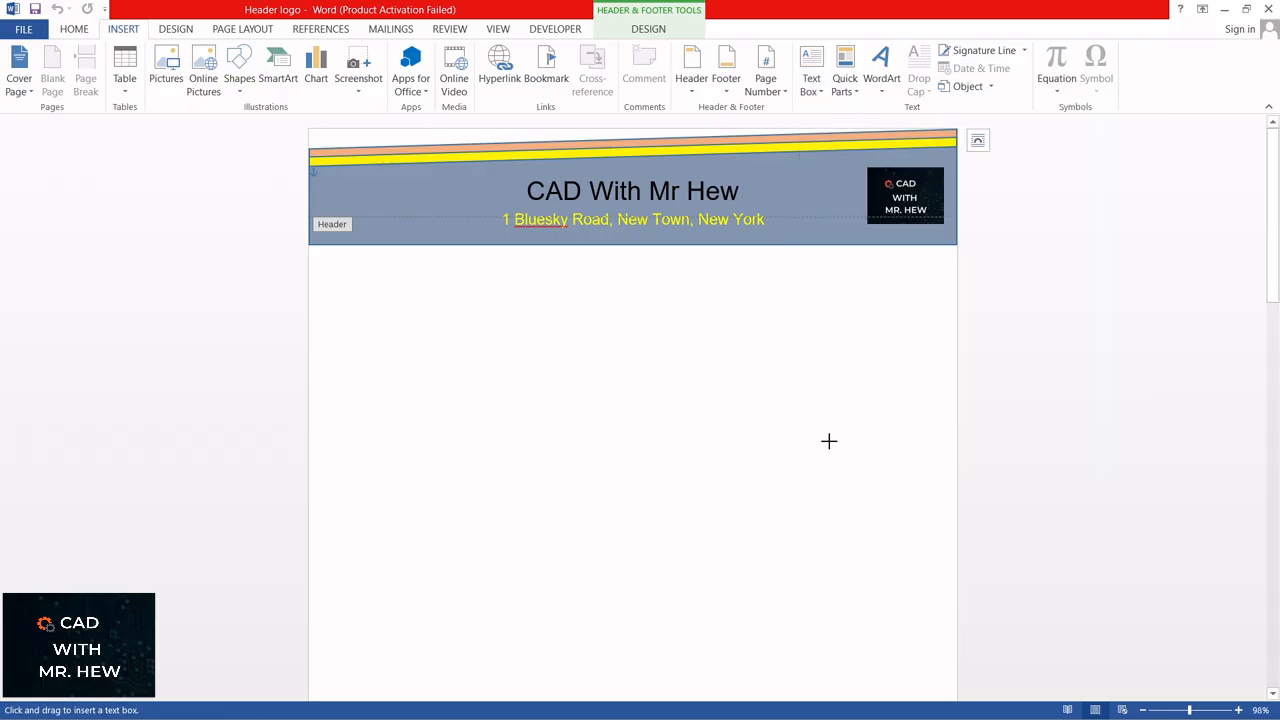
drag(322, 262, 422, 290)
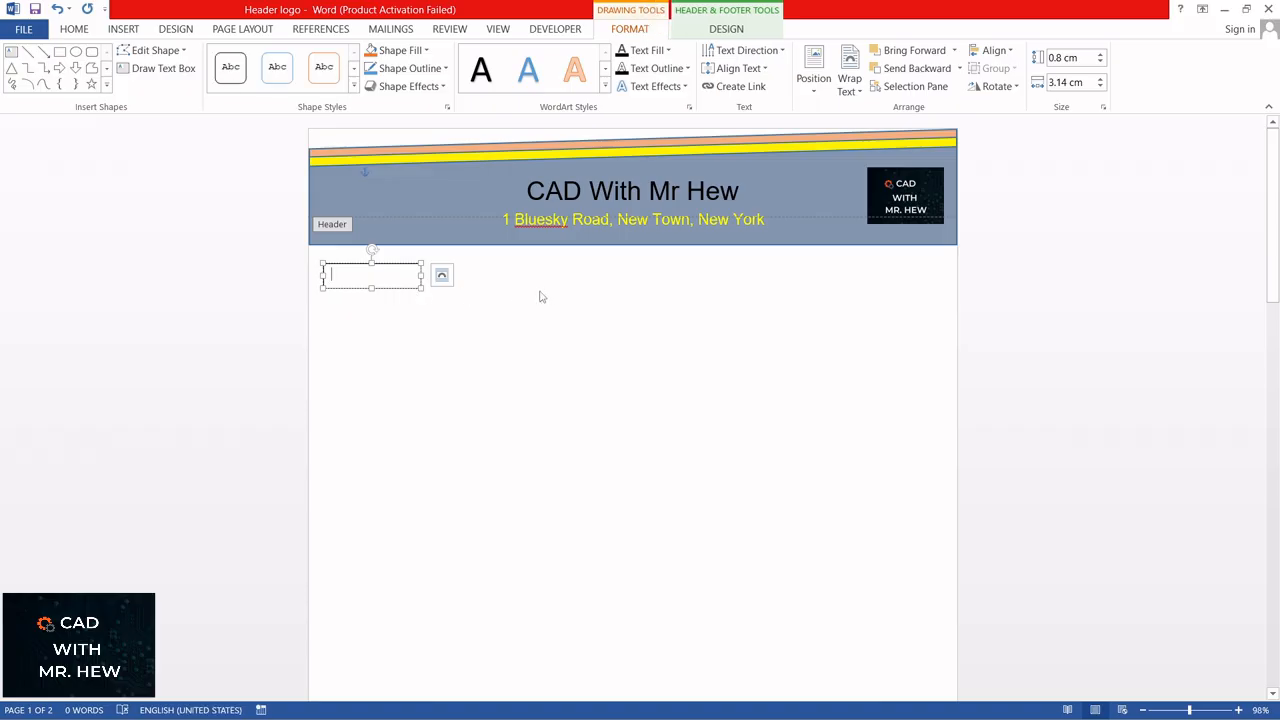
text(Reference)
drag(421, 289, 462, 284)
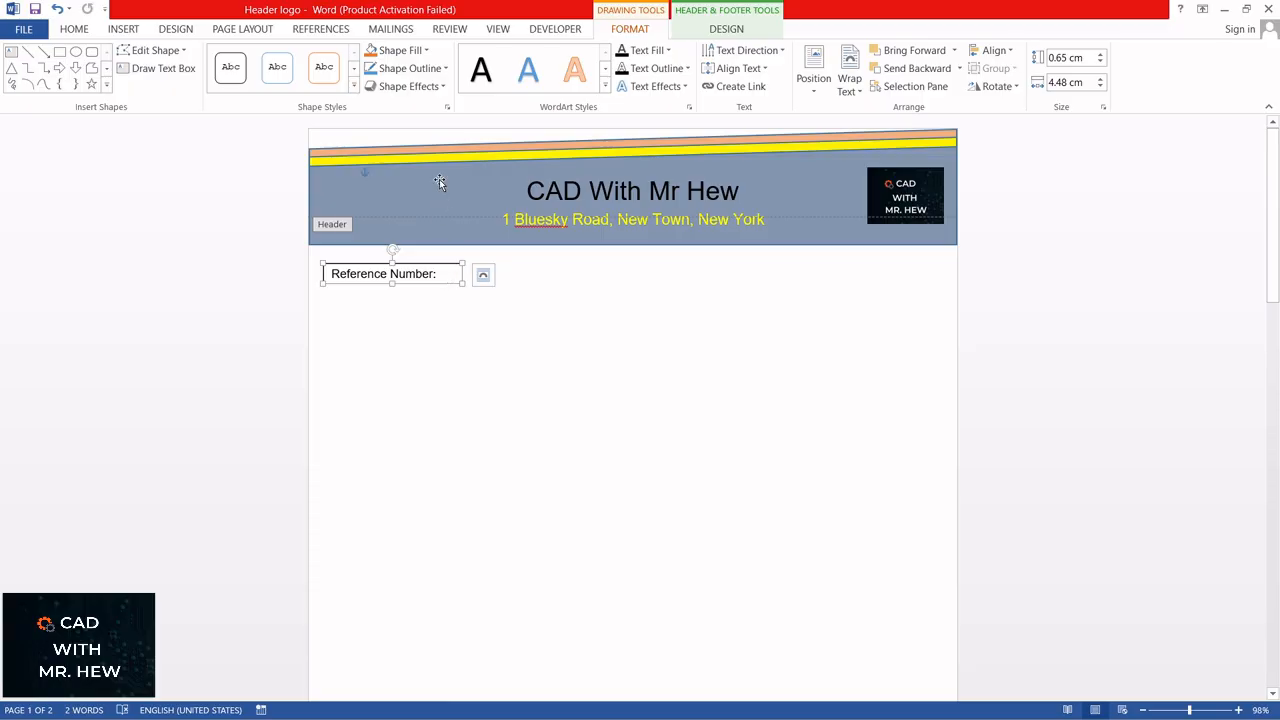
Step: Remove the outline from the Reference Number text box by setting its line to No line
right_click(450, 280)
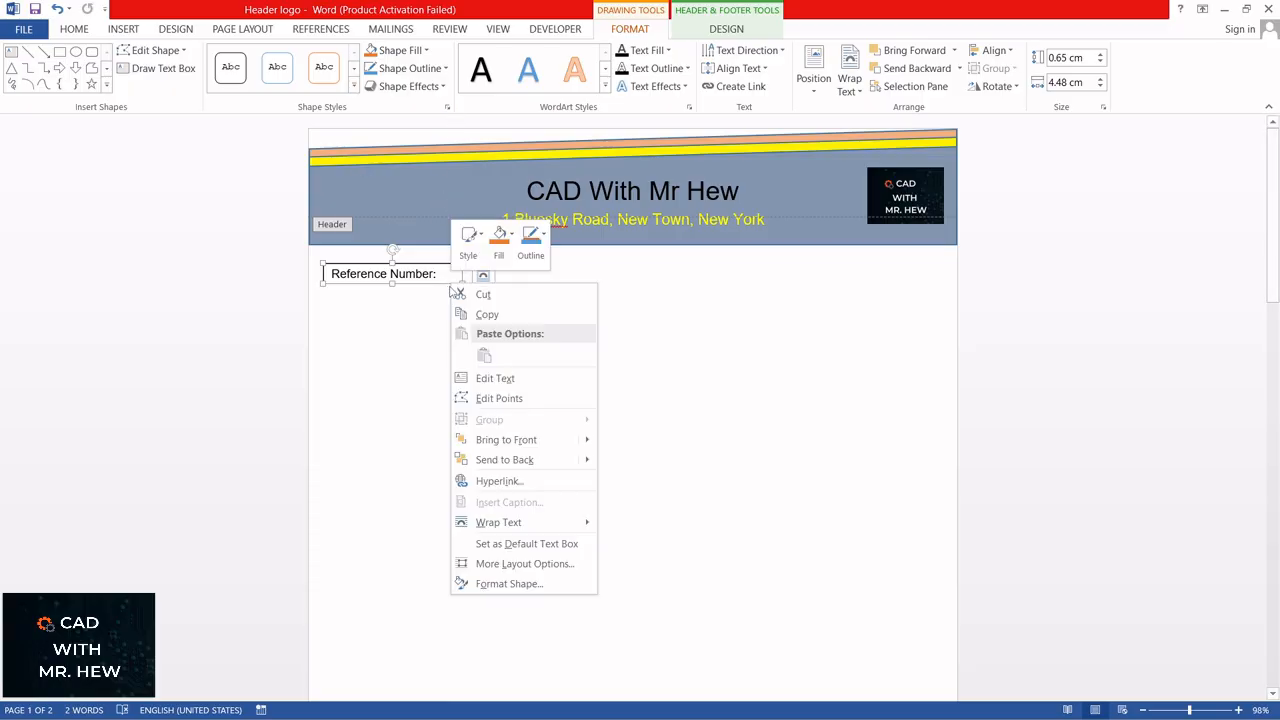
click(501, 585)
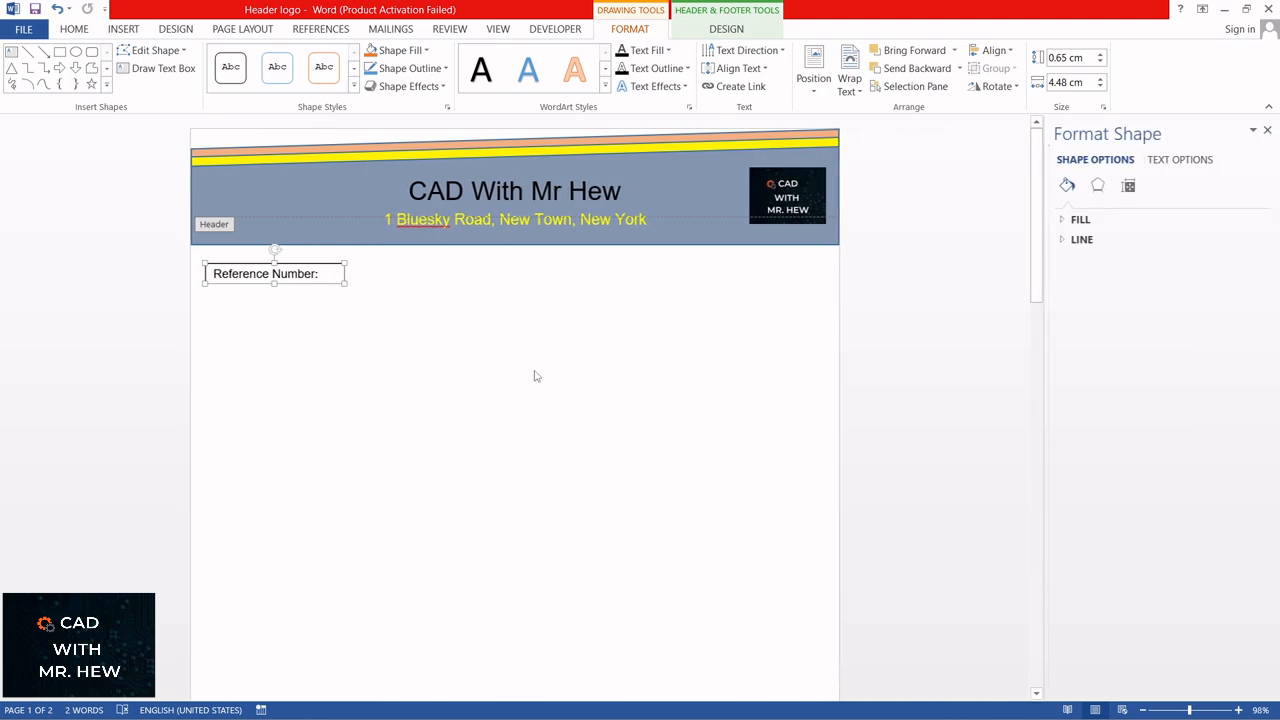
click(1090, 240)
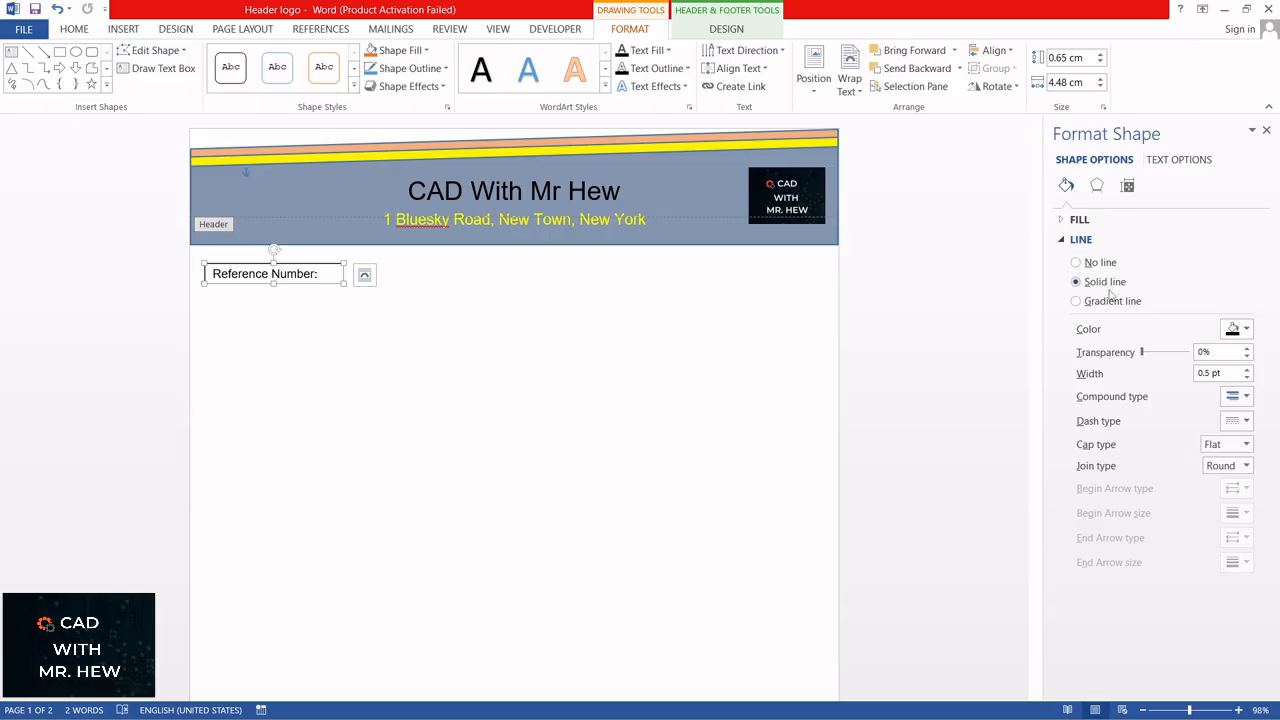
click(1077, 263)
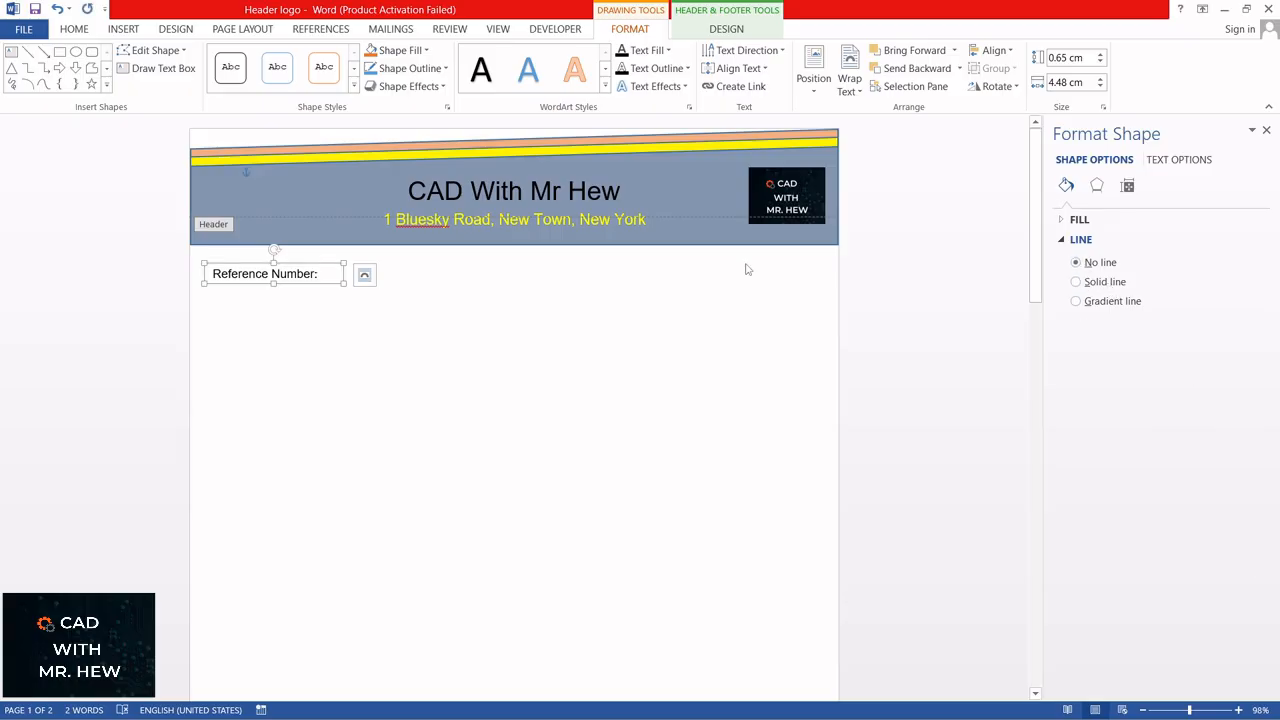
click(528, 287)
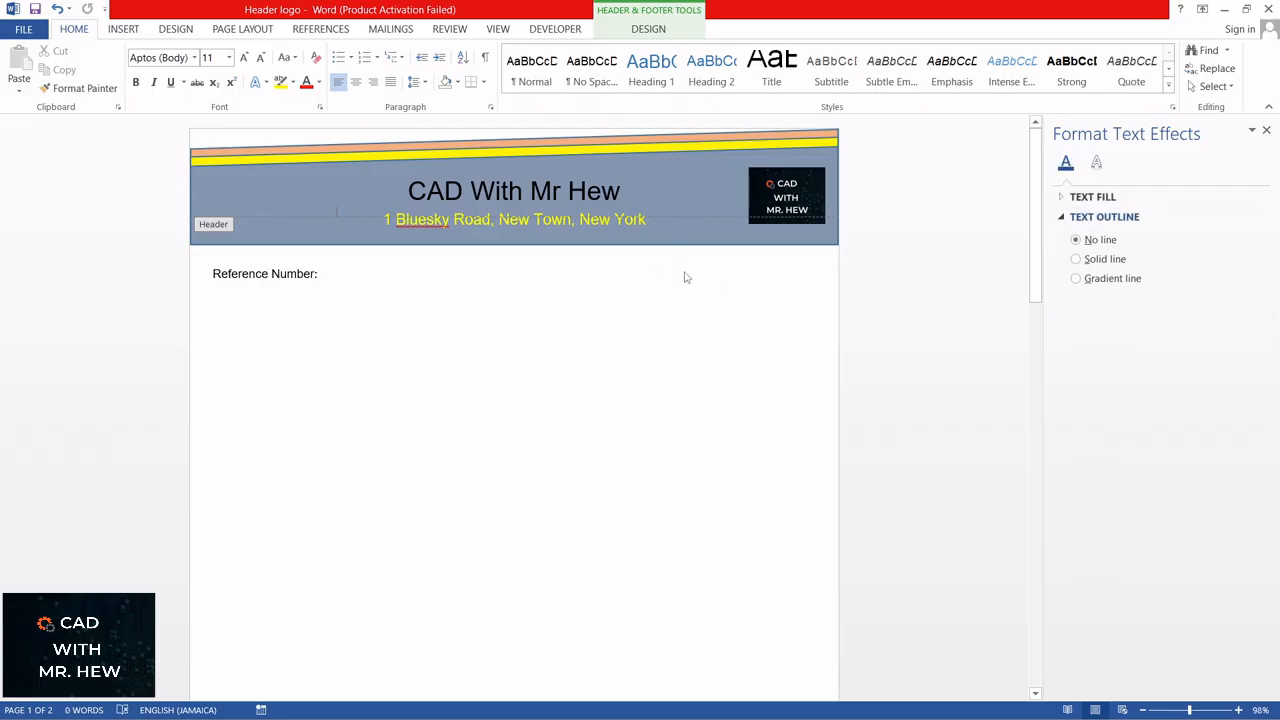
Step: Duplicate the Reference Number text box in the header layer and place the copy opposite it, below the logo at the page's right side
click(285, 275)
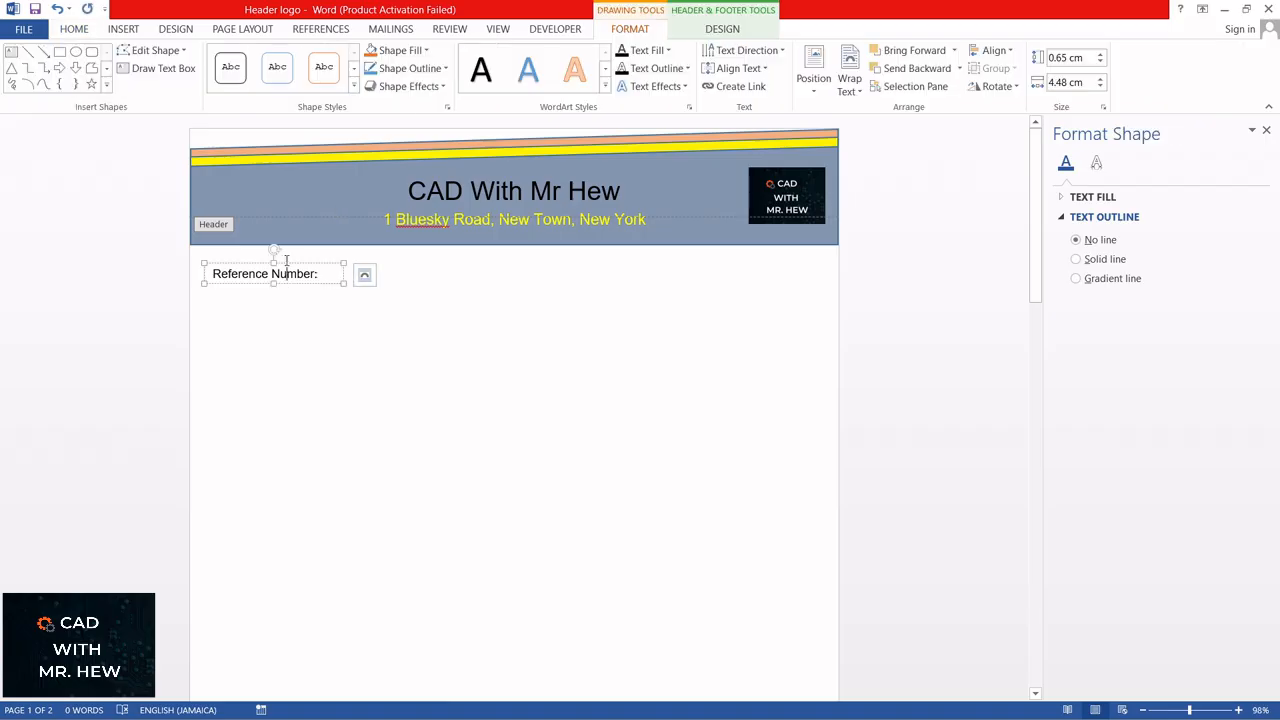
click(74, 30)
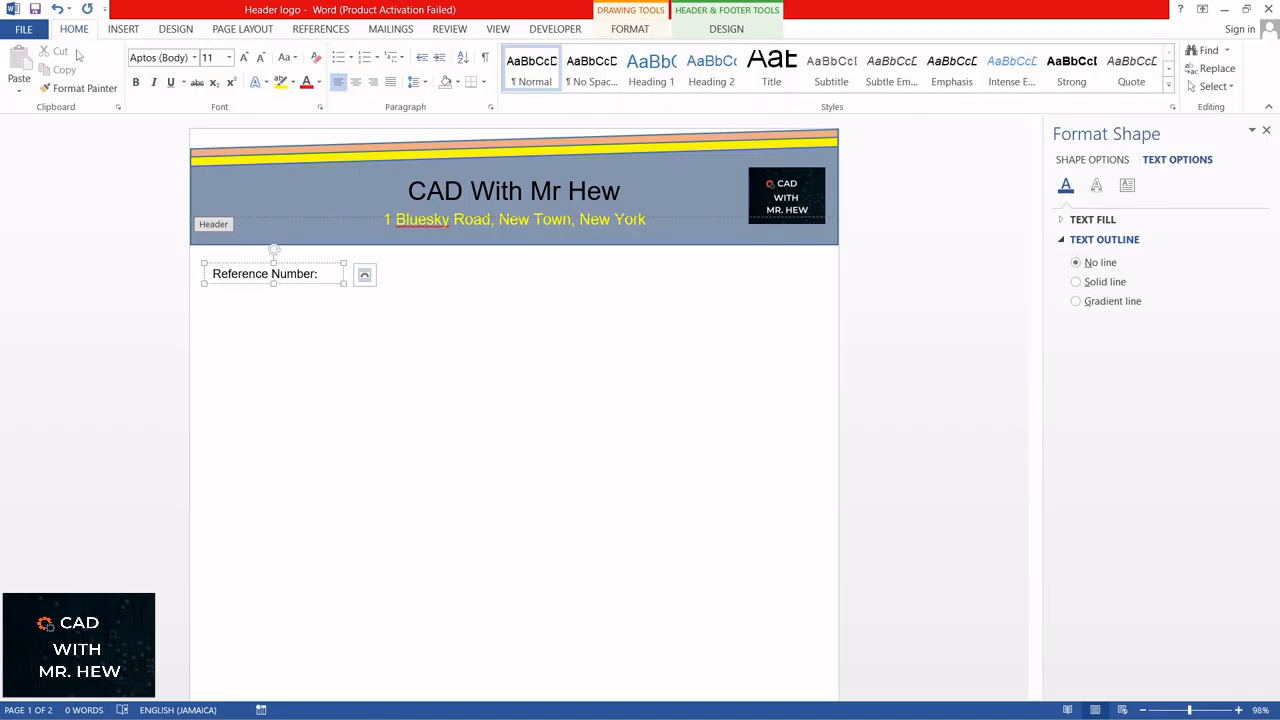
click(237, 287)
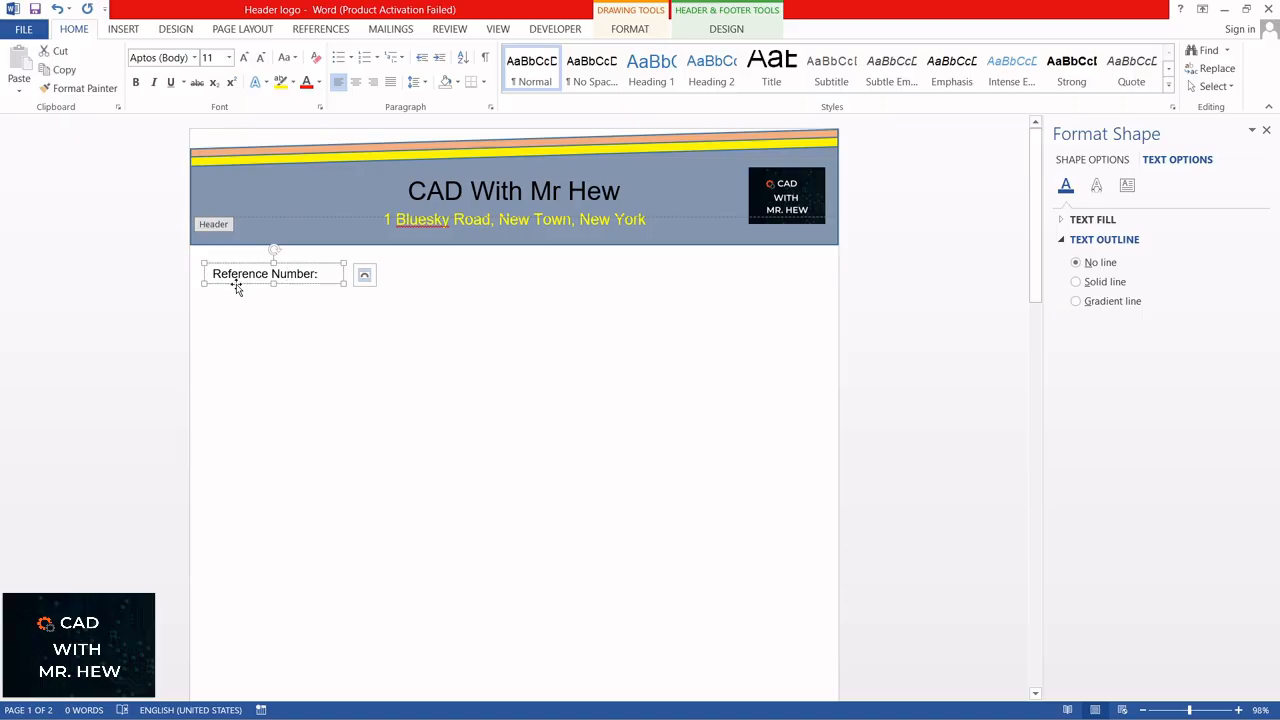
click(71, 75)
click(58, 72)
click(372, 320)
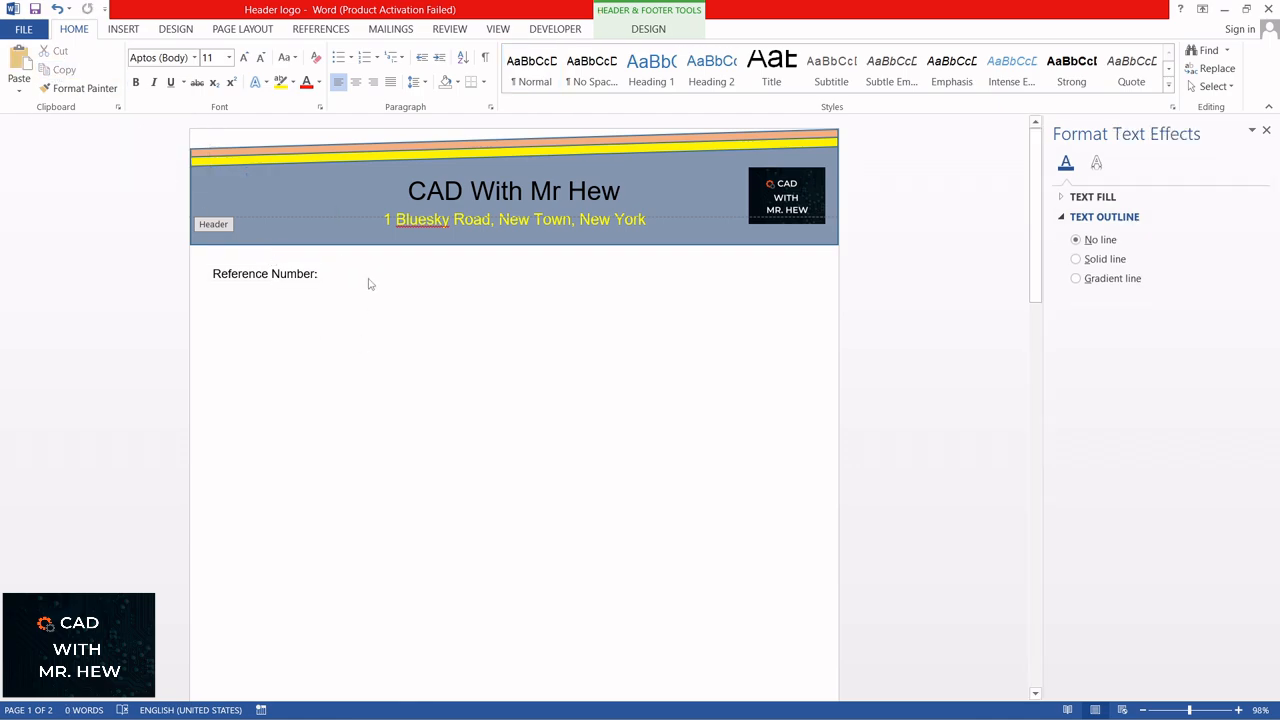
click(19, 70)
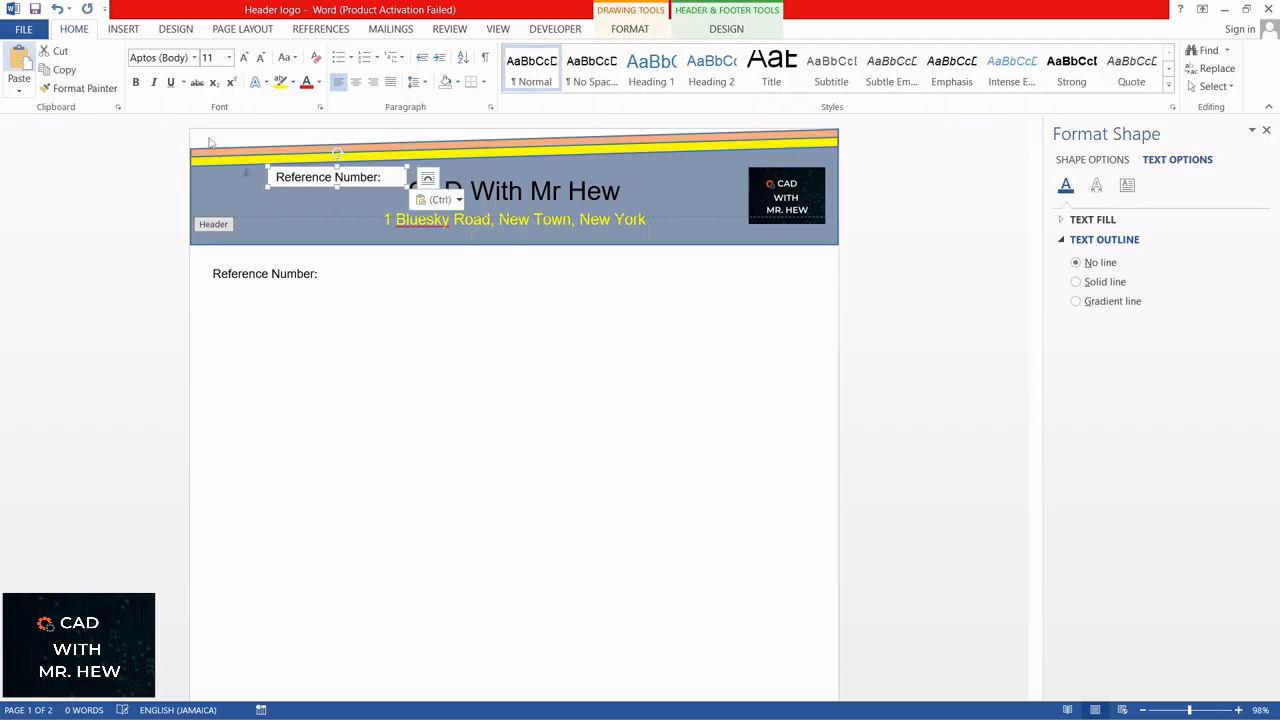
drag(360, 176, 748, 267)
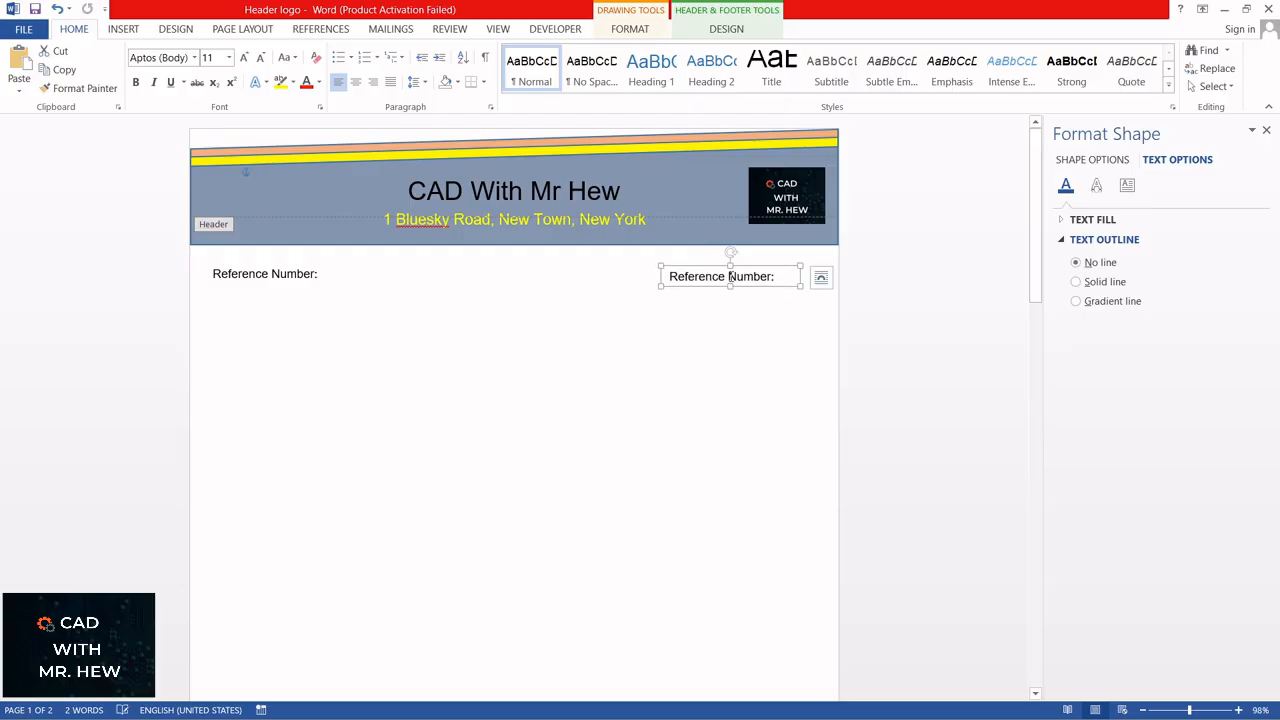
Step: Replace the copied text box's wording with "Date:" and return to the document body
click(670, 275)
key(Delete)
key(Delete)
key(Delete)
key(Delete)
key(Delete)
key(Delete)
key(Delete)
key(Delete)
key(Delete)
key(Delete)
key(Delete)
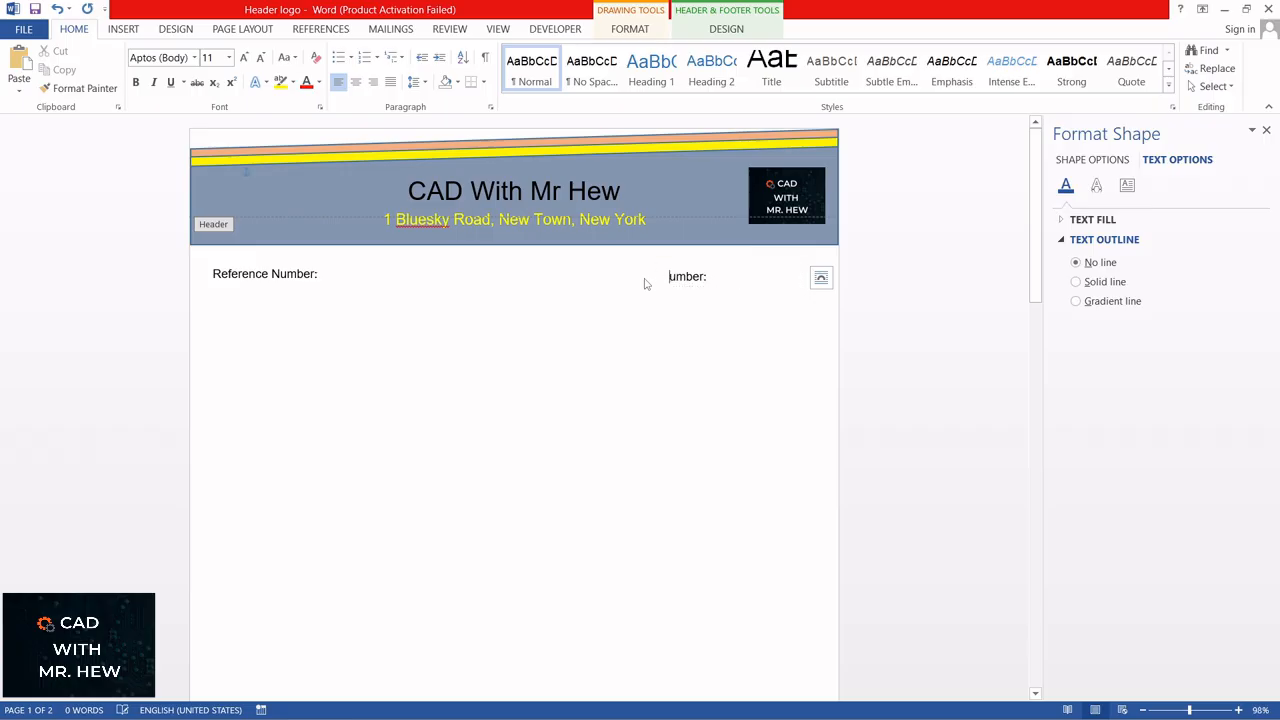
key(Delete)
key(Delete)
key(Delete)
key(Delete)
key(Delete)
key(Delete)
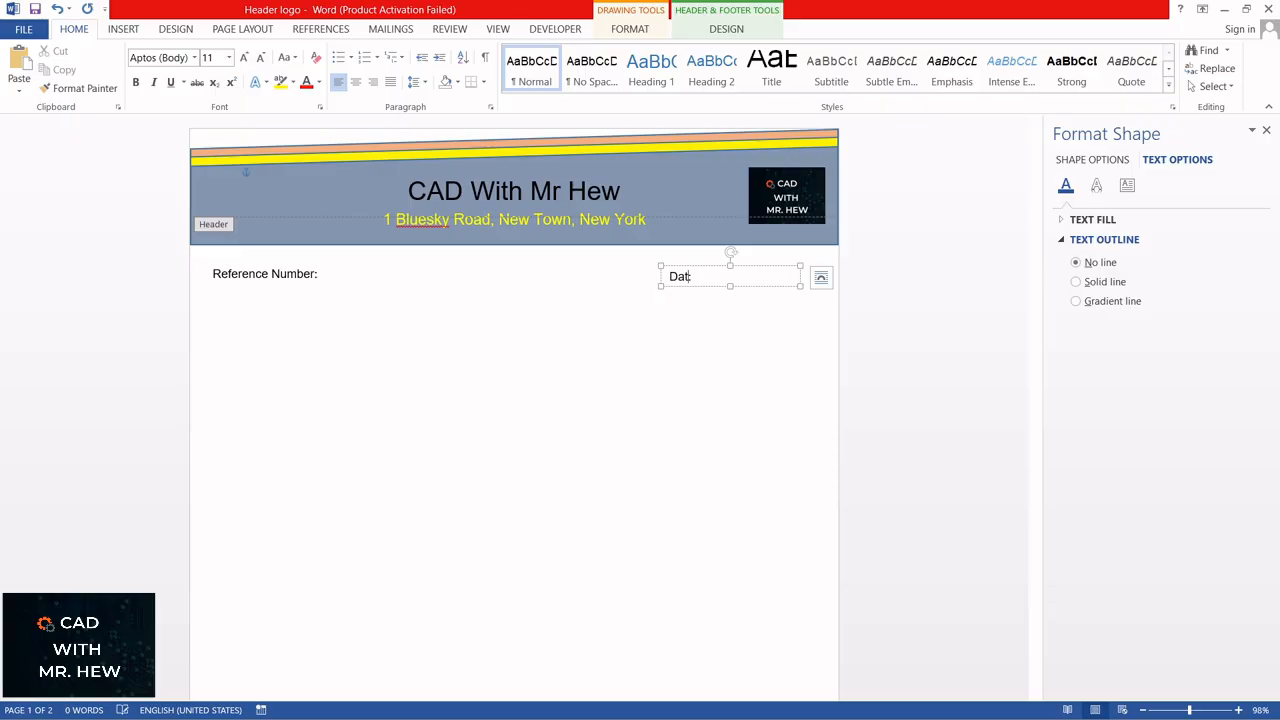
double_click(595, 387)
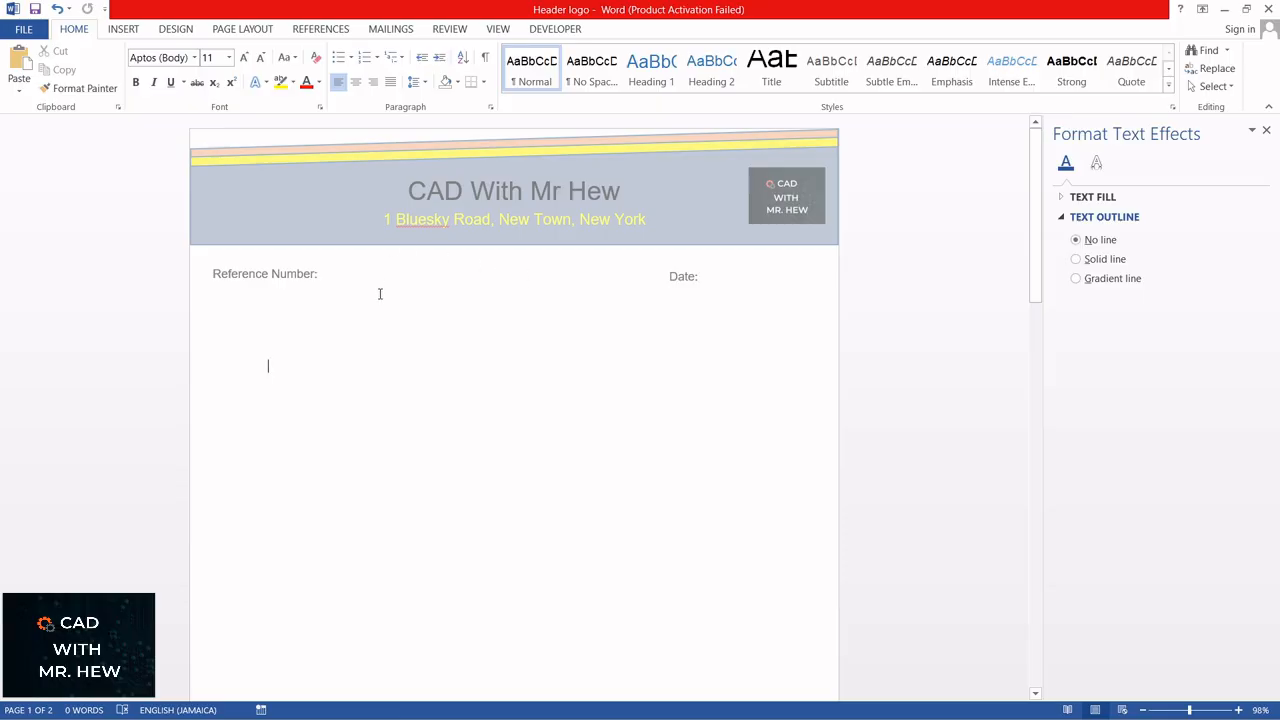
Step: Examine the second page for the repeated header, footer band, Reference Number label and Date label
scroll(374, 280, down, 8)
scroll(374, 278, down, 7)
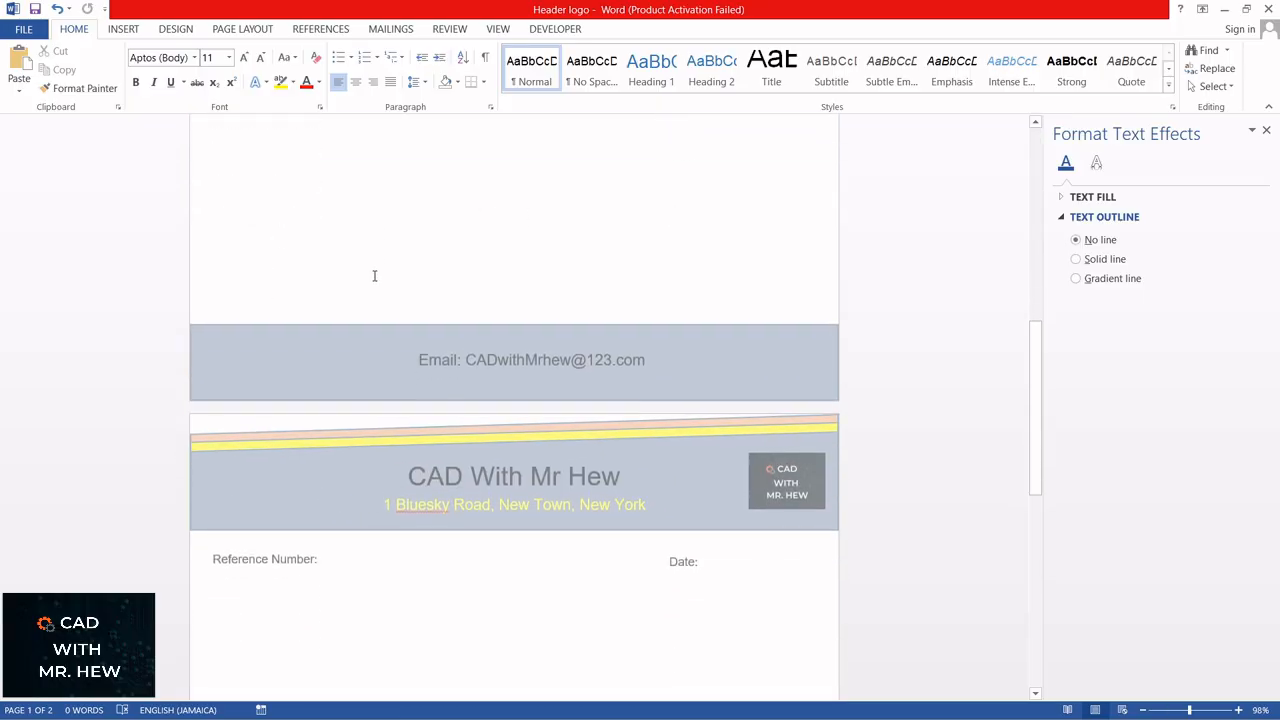
scroll(371, 429, down, 2)
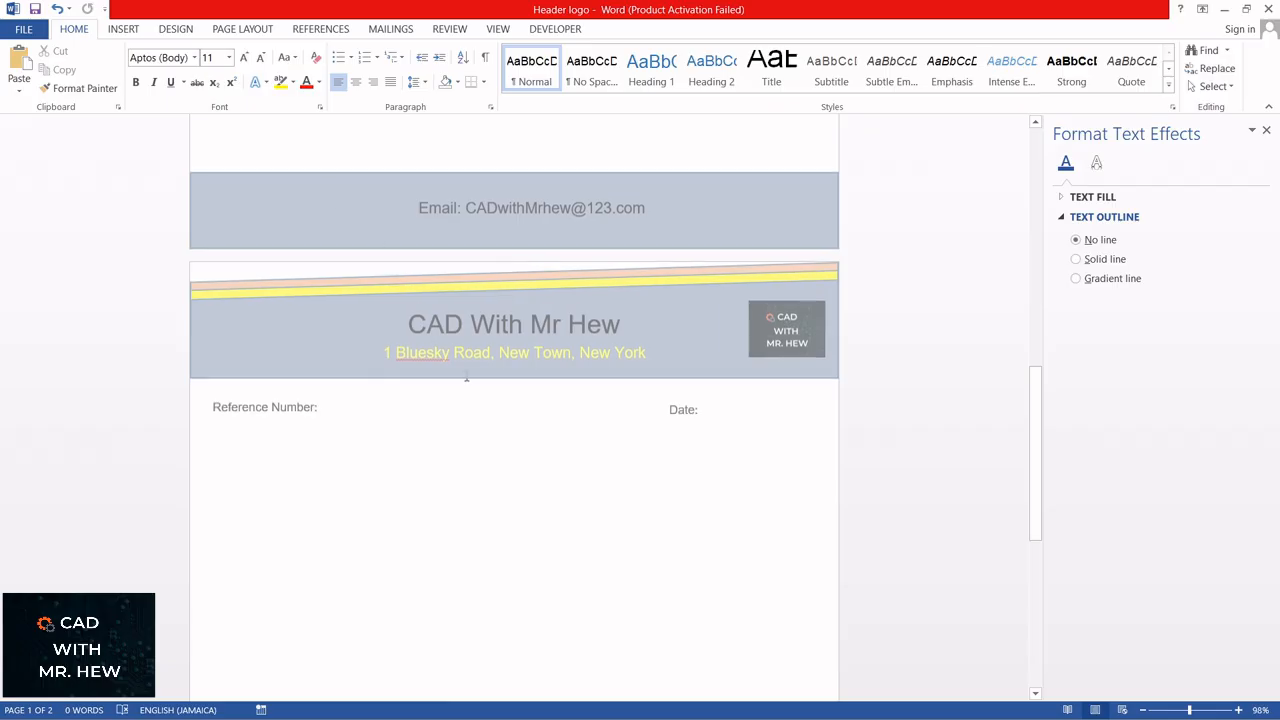
scroll(464, 374, down, 2)
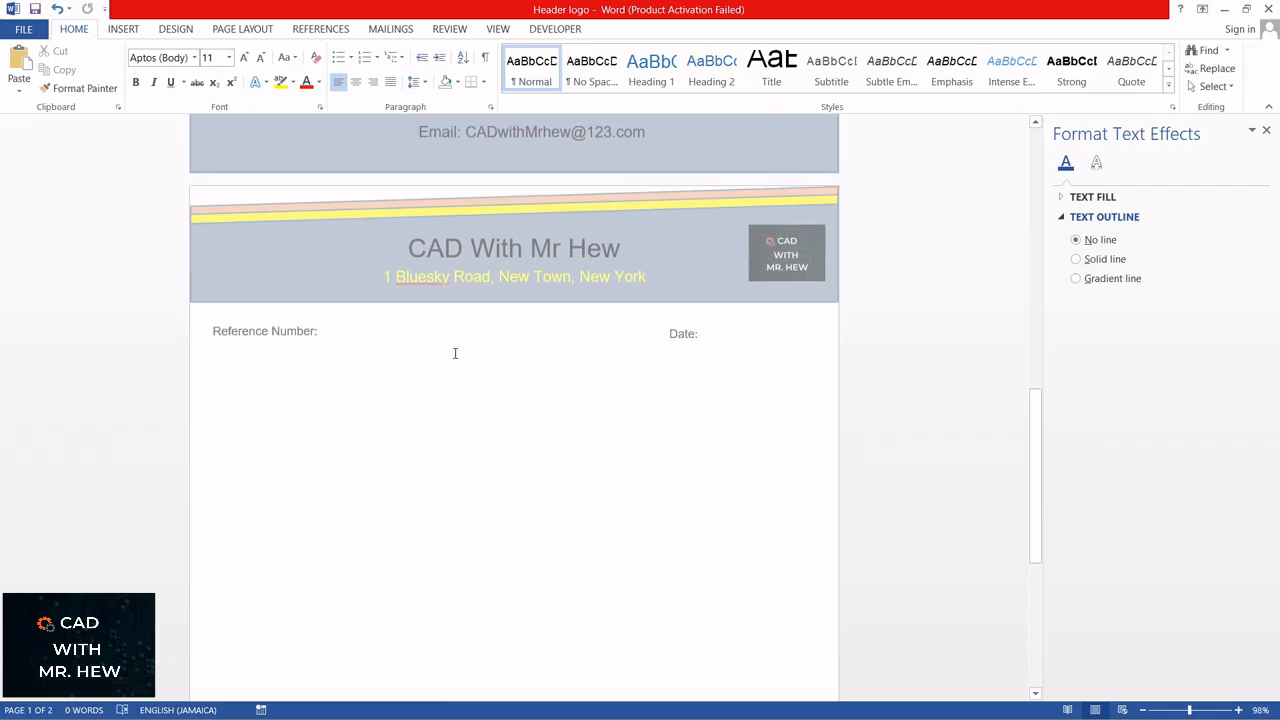
scroll(455, 353, up, 4)
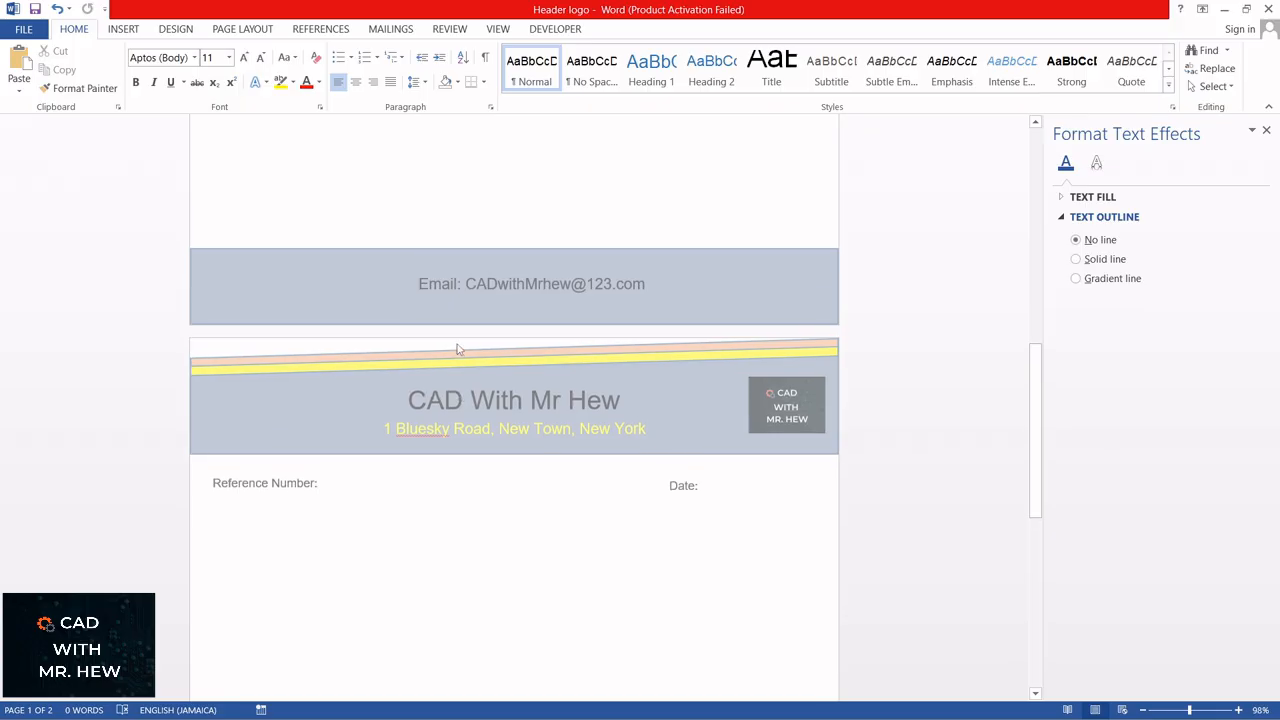